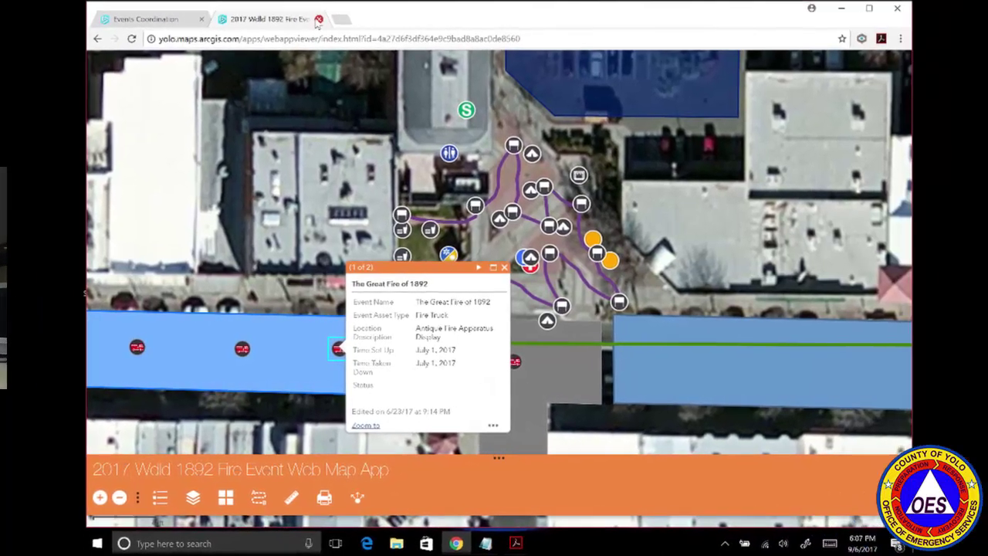
Close the fire event map, try filtering by event name, and open the Event Editor.
click(458, 32)
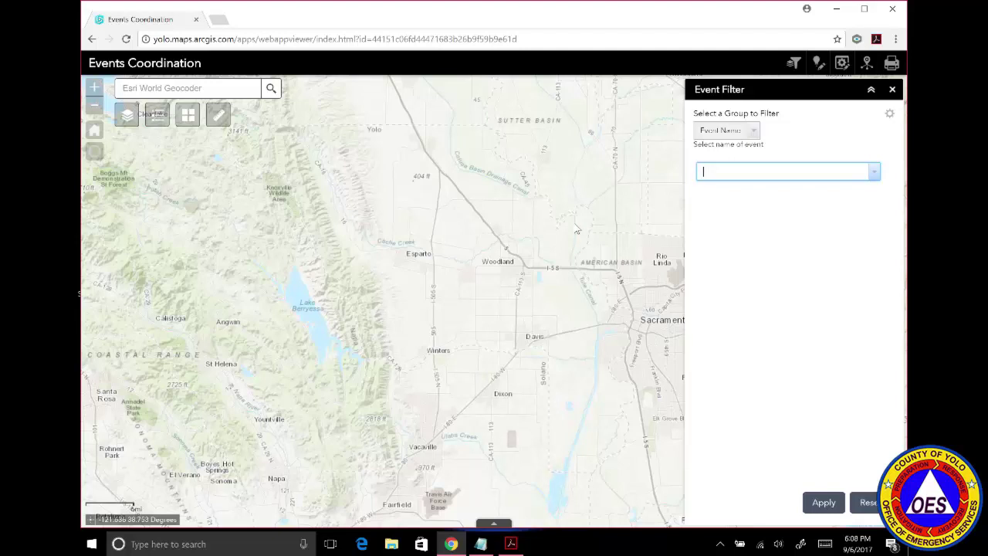
click(874, 173)
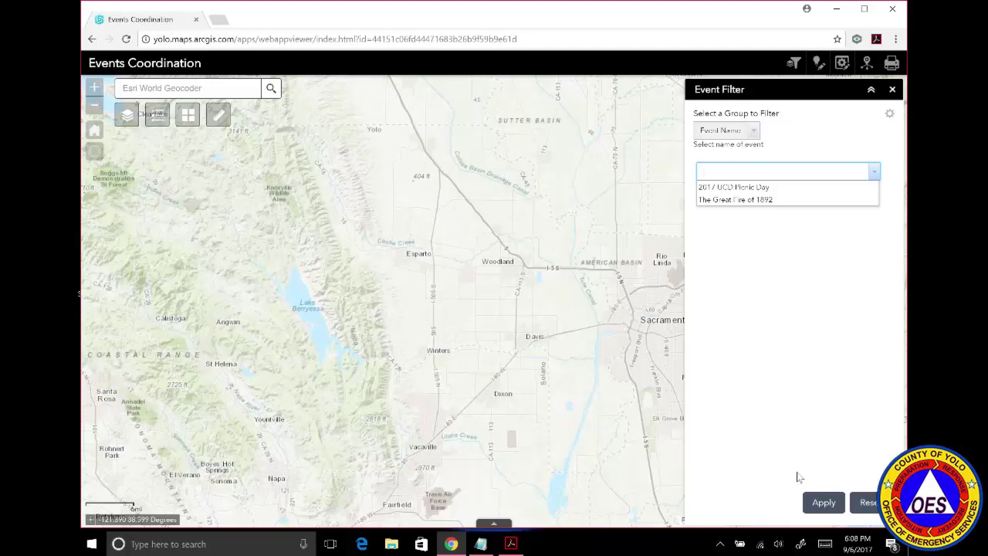
click(822, 503)
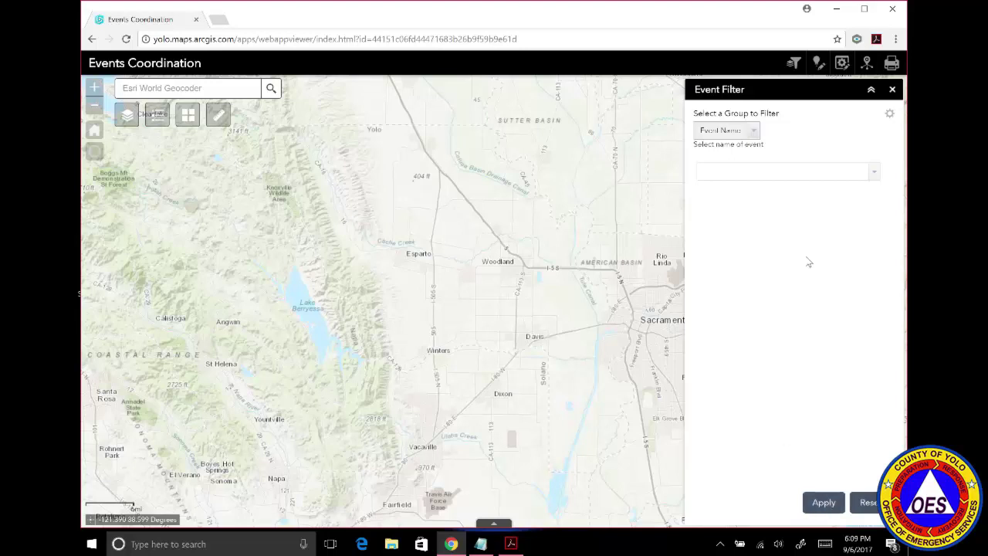
click(817, 65)
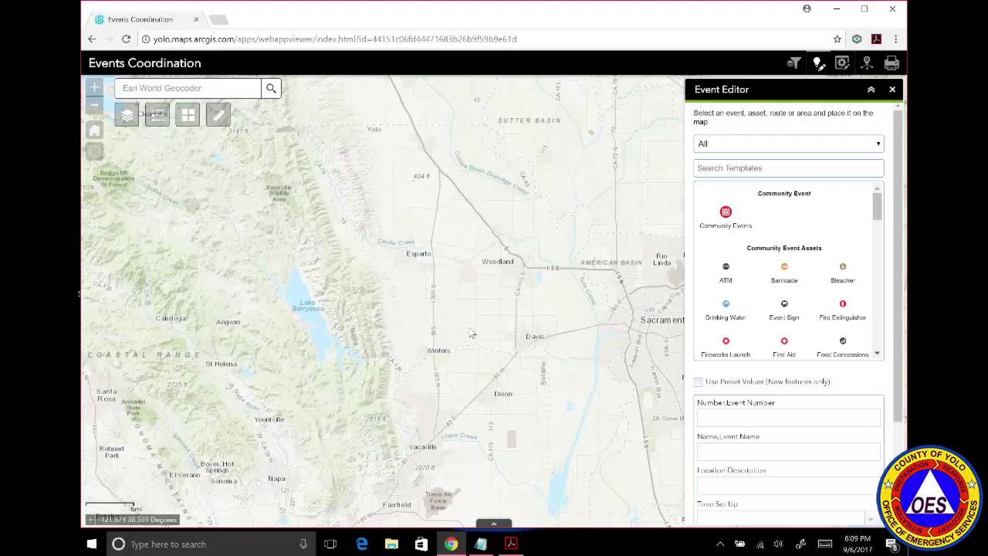
Pan and zoom the map in toward Winters and Main Street.
drag(476, 305, 557, 185)
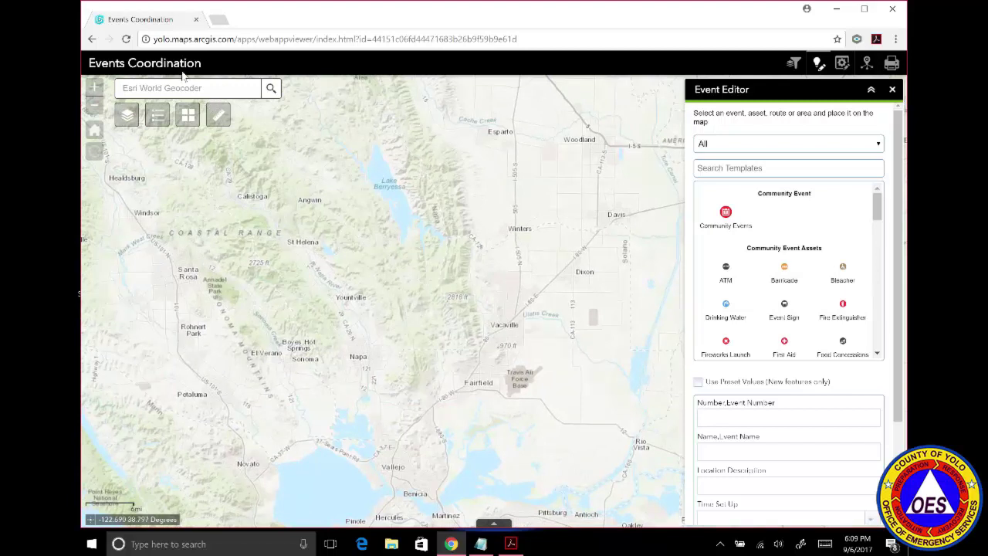
click(94, 89)
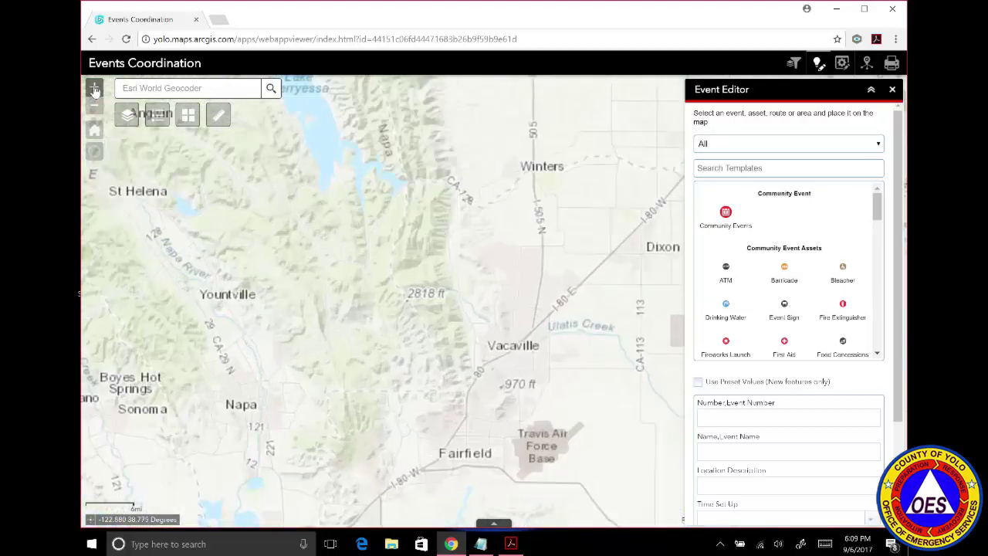
click(95, 90)
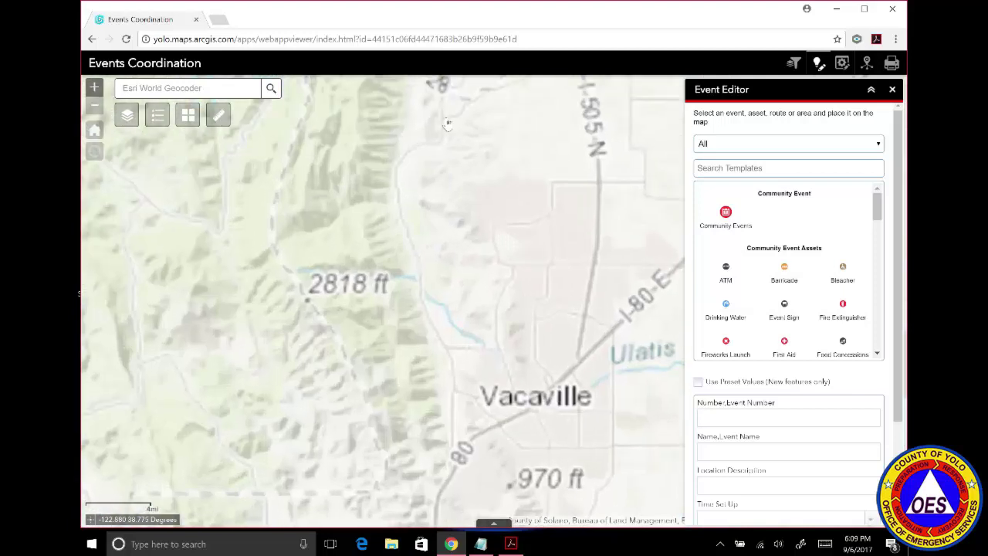
drag(523, 123, 418, 309)
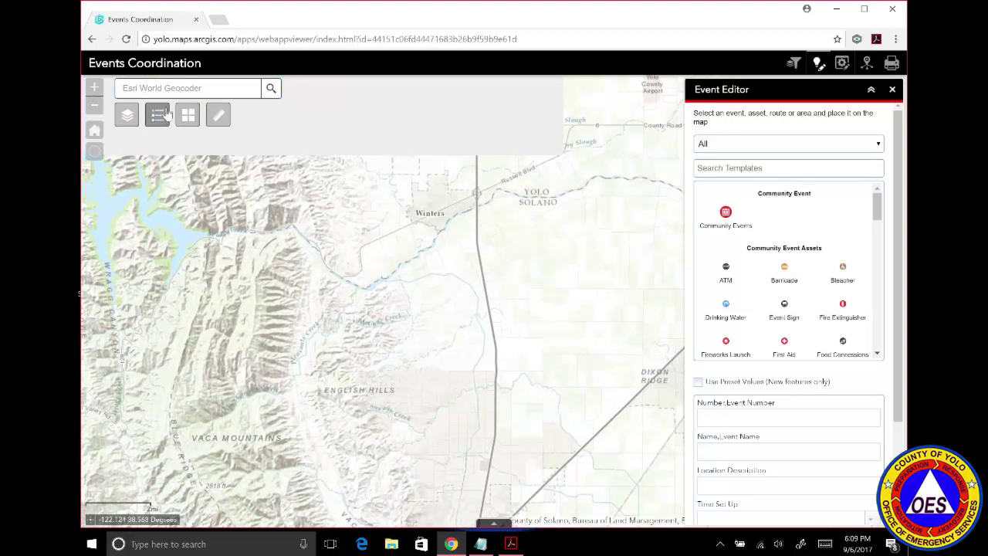
click(95, 88)
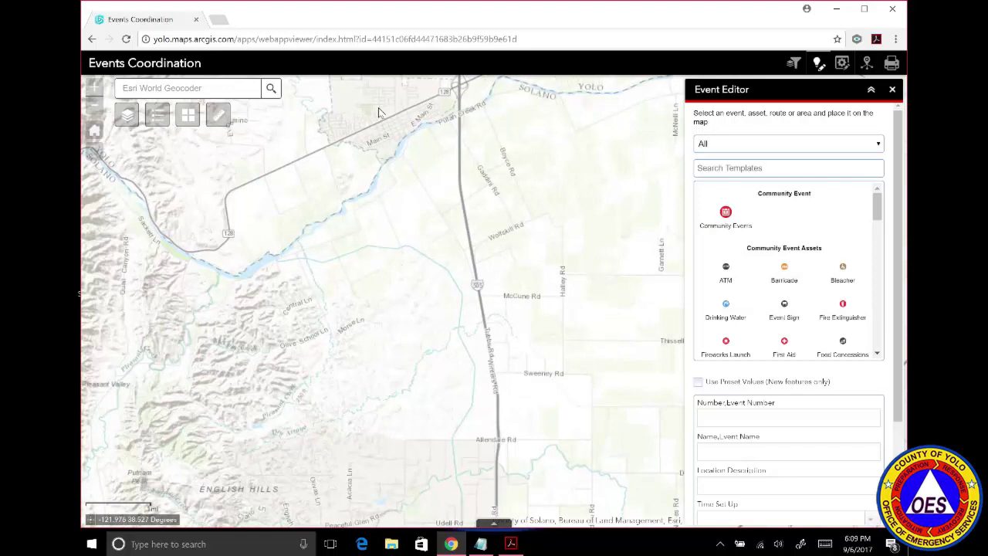
drag(378, 112, 422, 258)
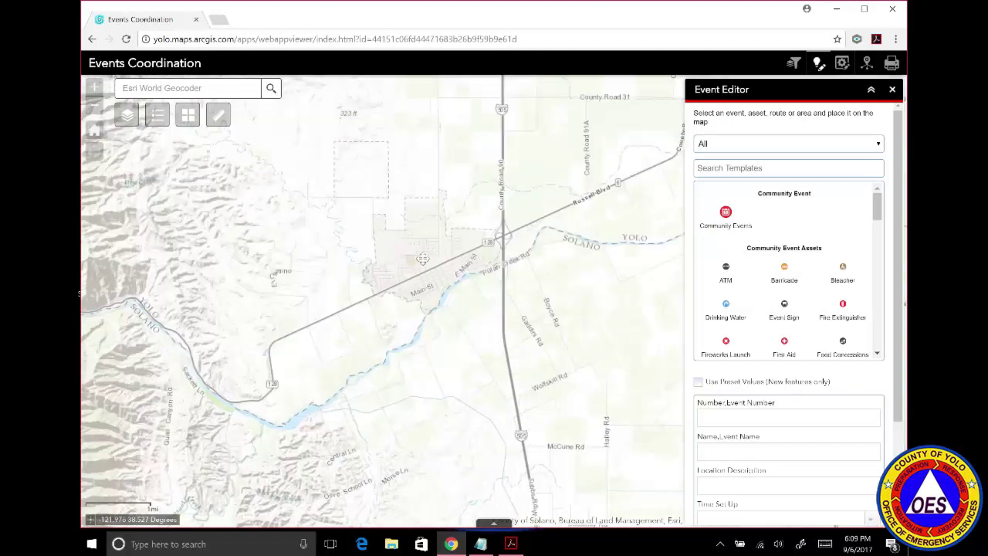
click(95, 88)
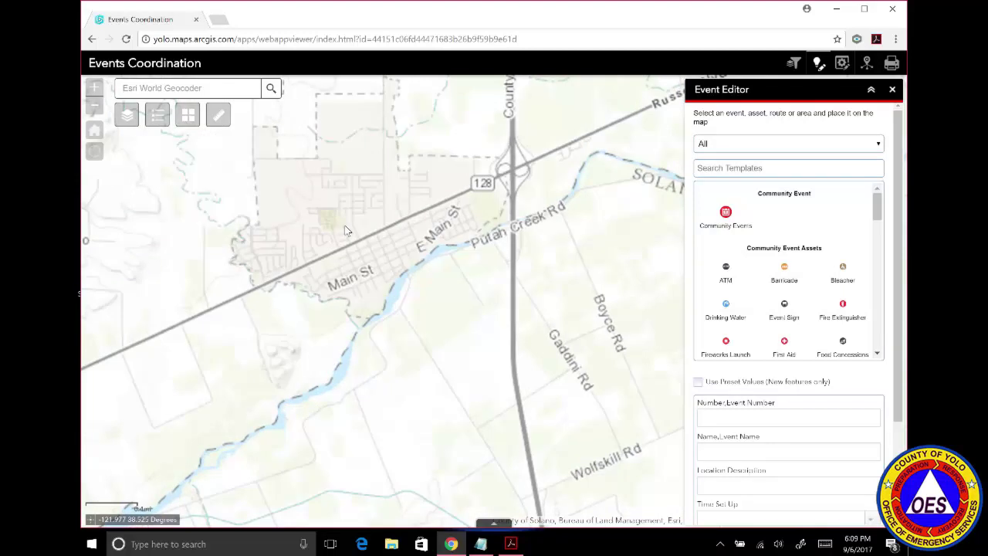
drag(366, 237, 446, 291)
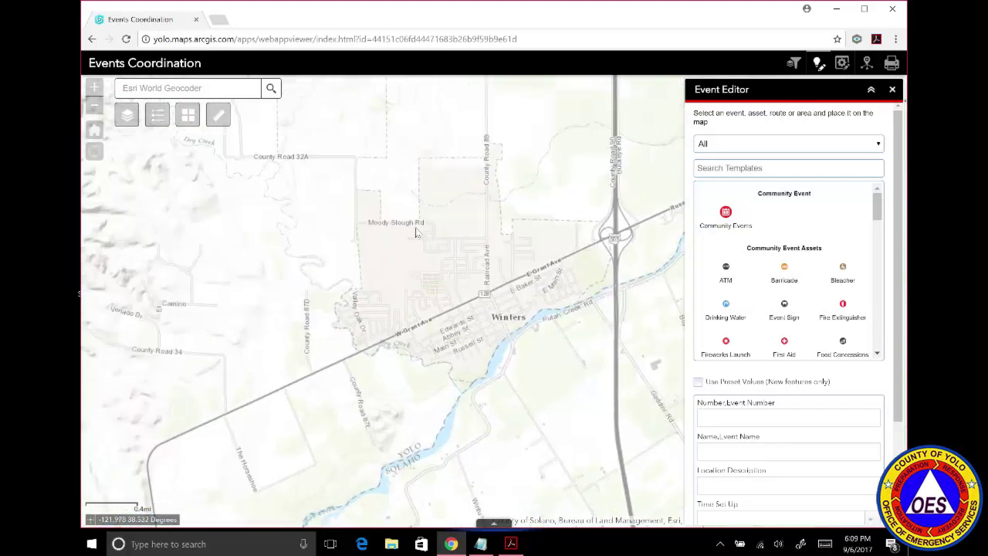
Glance at the Basemap Gallery, then zoom one level closer to centre downtown Winters.
click(183, 121)
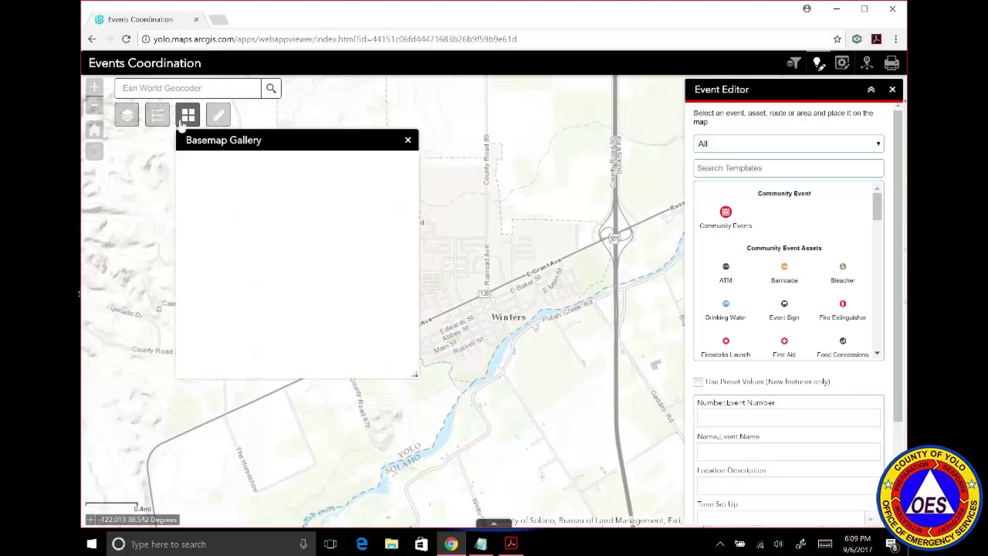
click(408, 141)
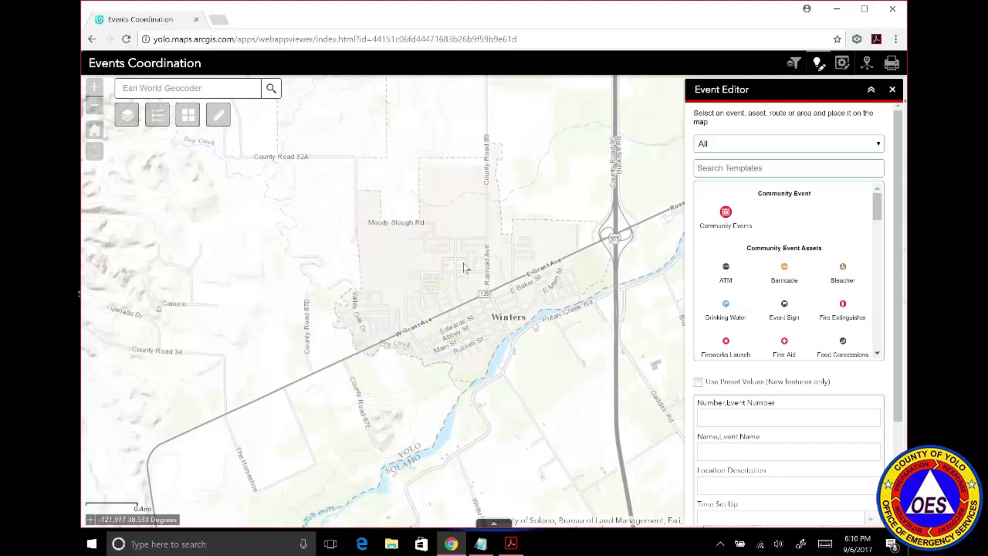
drag(466, 270, 412, 227)
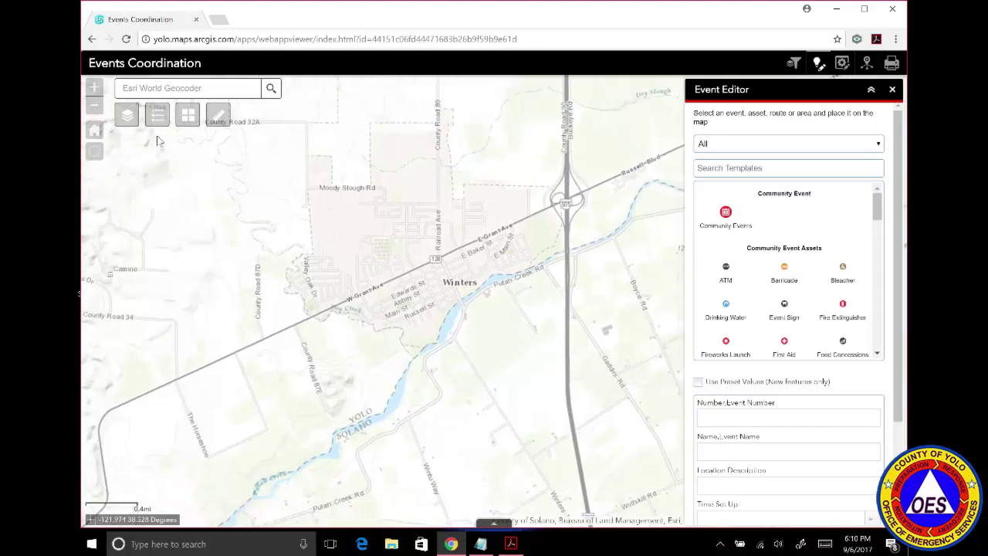
click(94, 89)
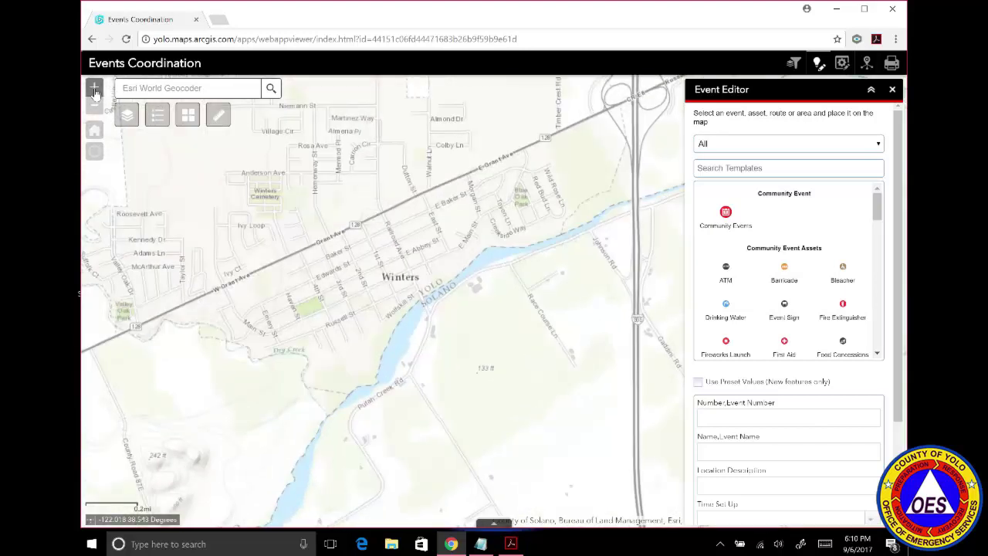
drag(262, 252, 323, 214)
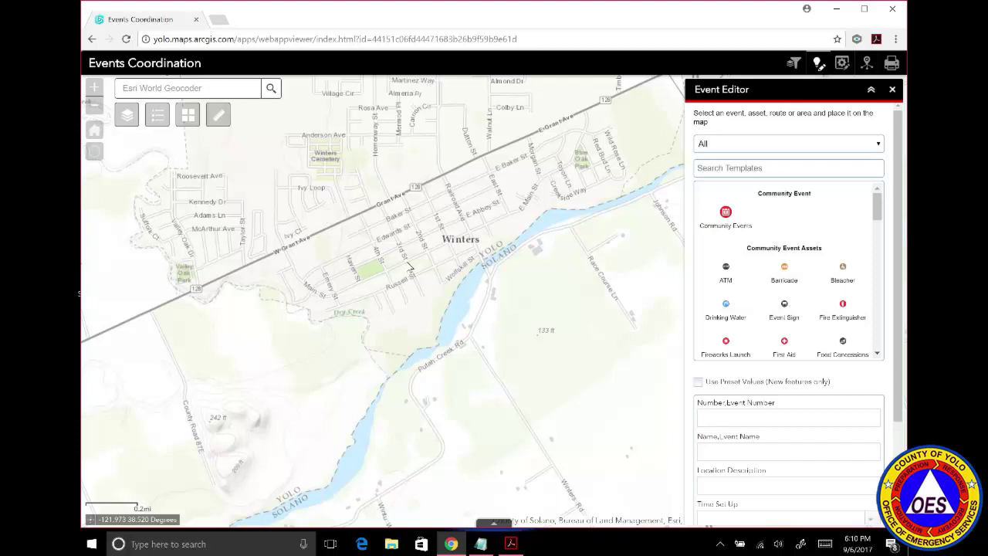
Pick the Community Events template and place a point in downtown Winters.
click(726, 218)
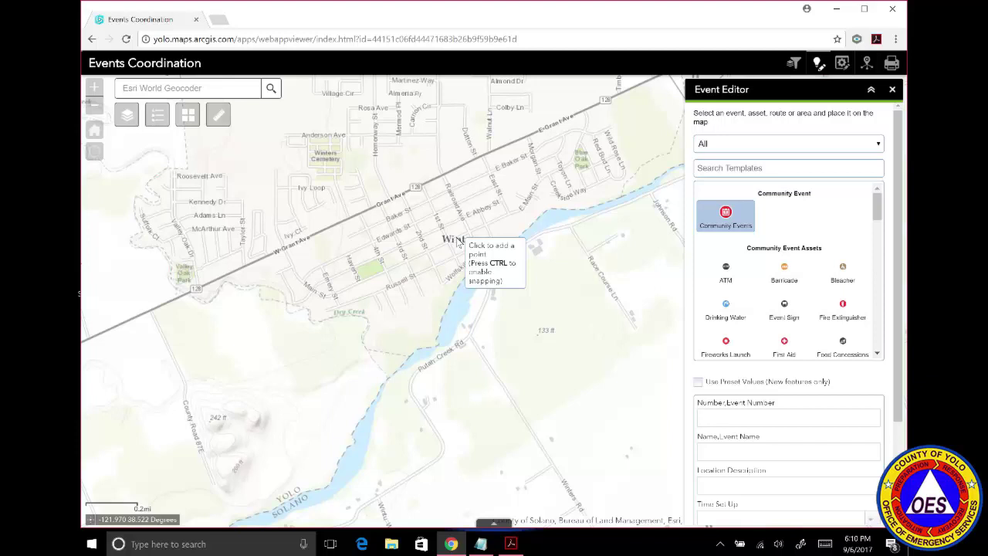
click(458, 242)
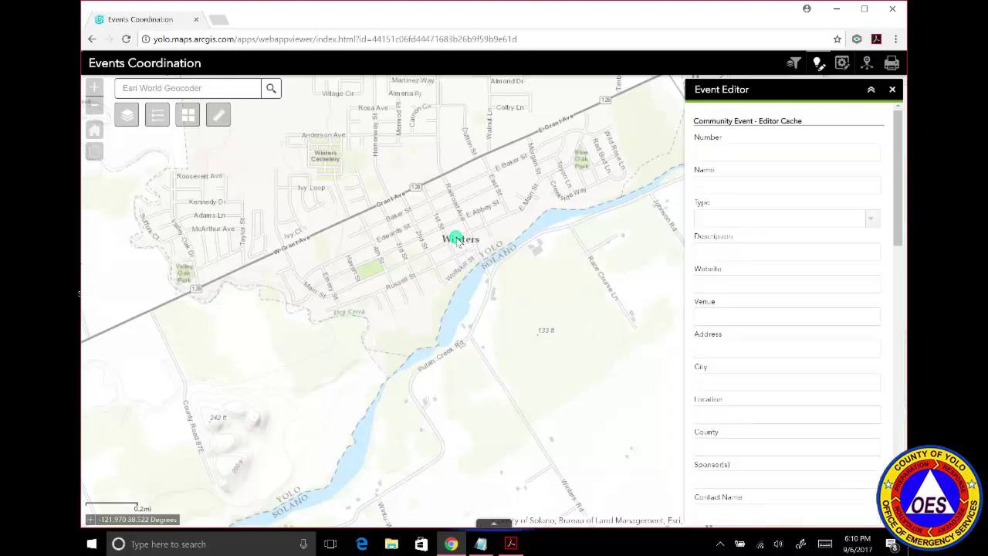
Enter event number Win001, name Classic Car Show, and type Auto or Motorcycle.
click(718, 153)
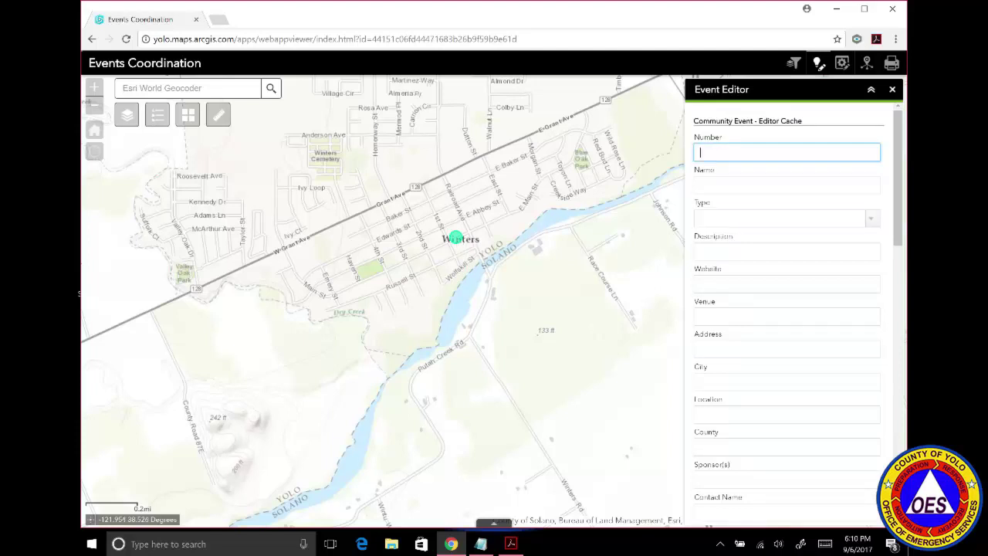
text(Win001)
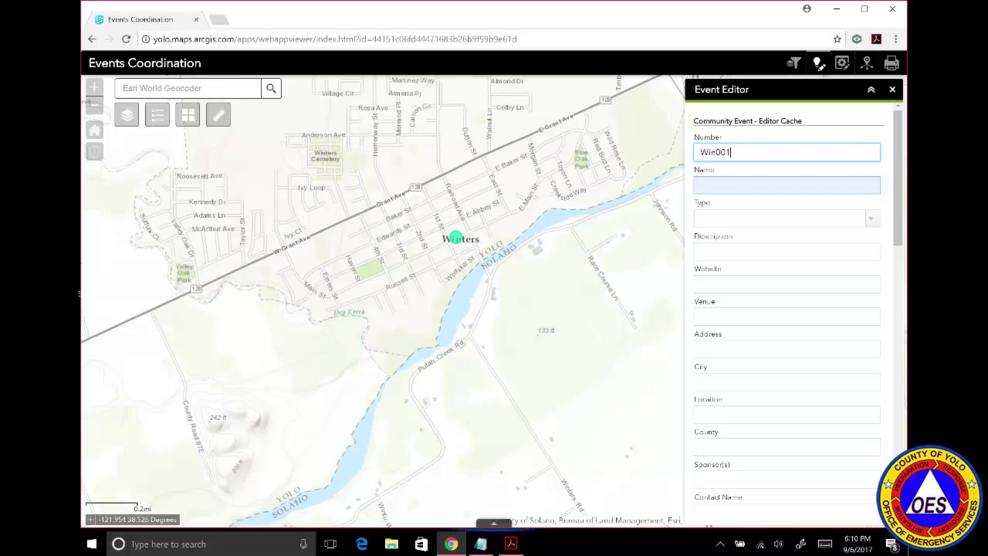
click(786, 185)
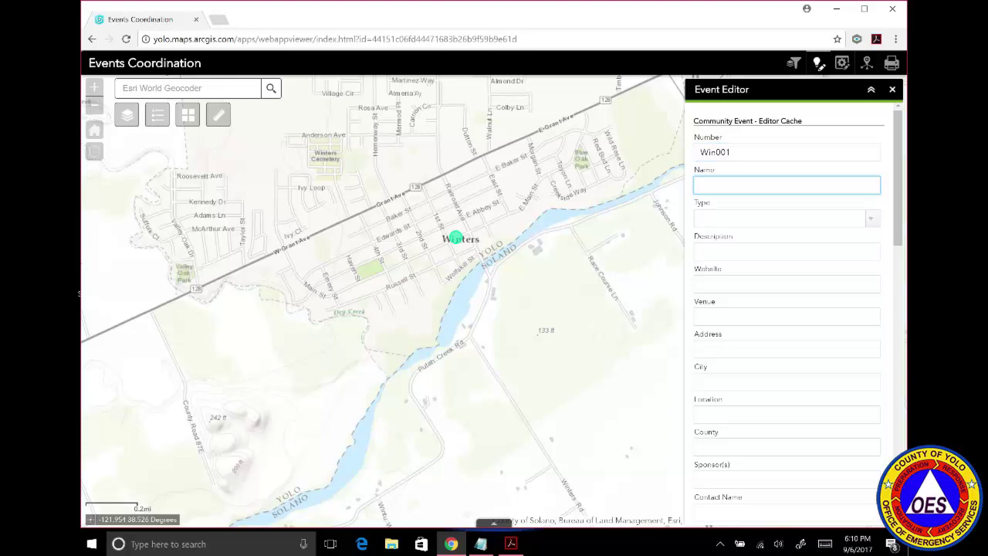
text(Classic Car Show)
click(870, 219)
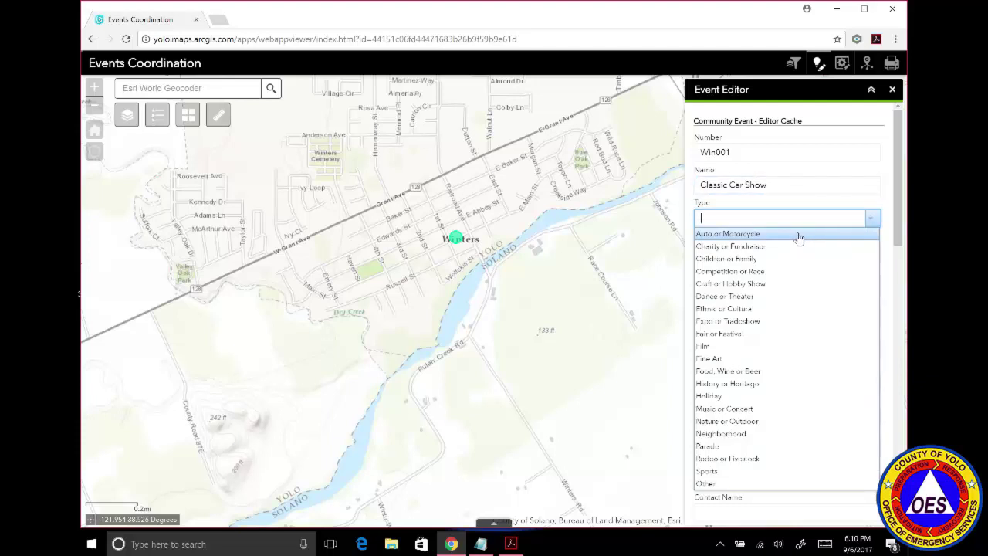
click(799, 236)
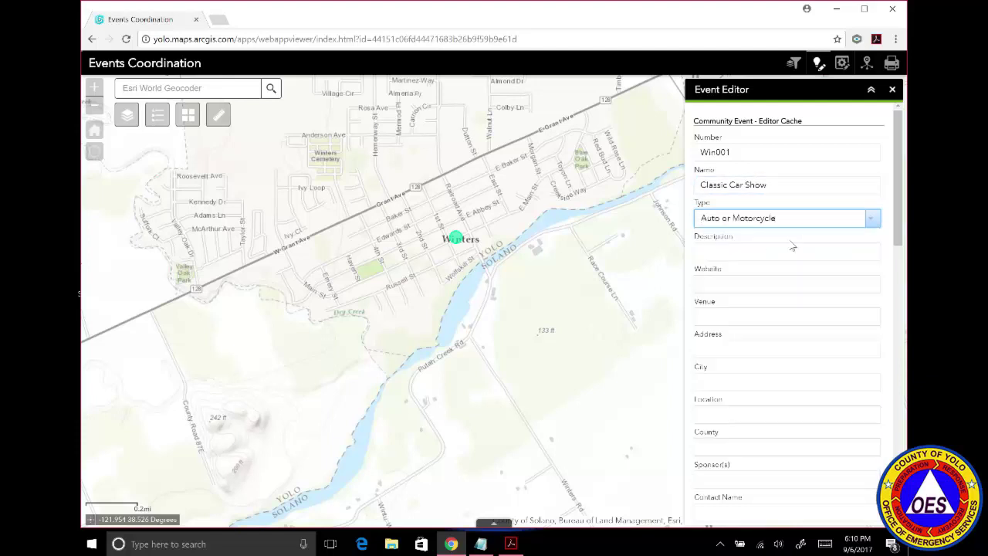
click(793, 249)
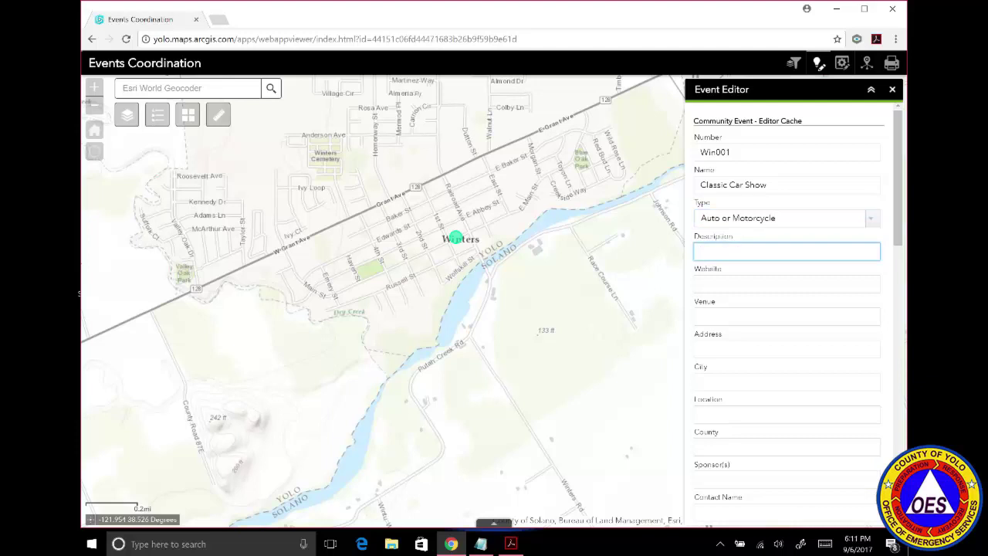
text(Monthly Classic Car)
text(Show)
click(785, 283)
text(w)
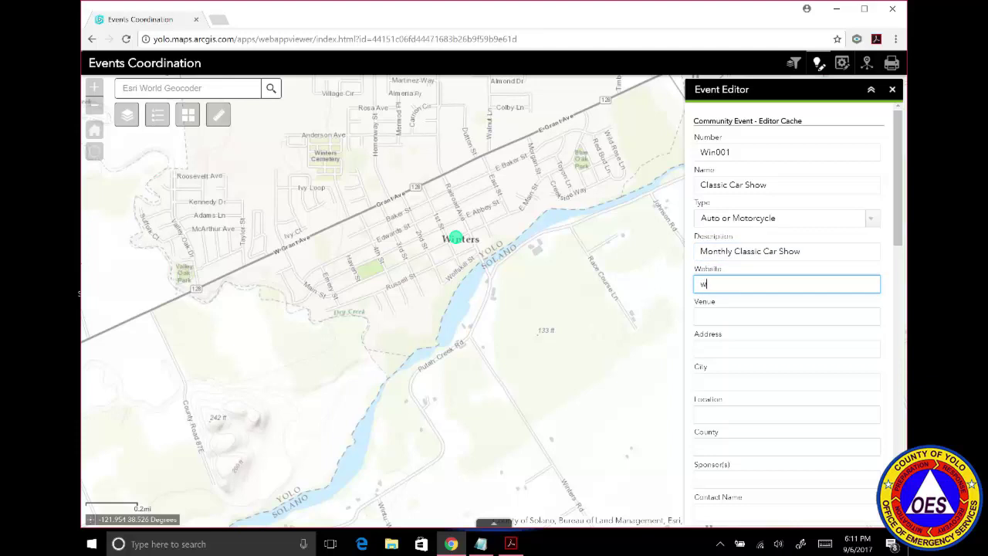
text(ww.cityofwinters.org)
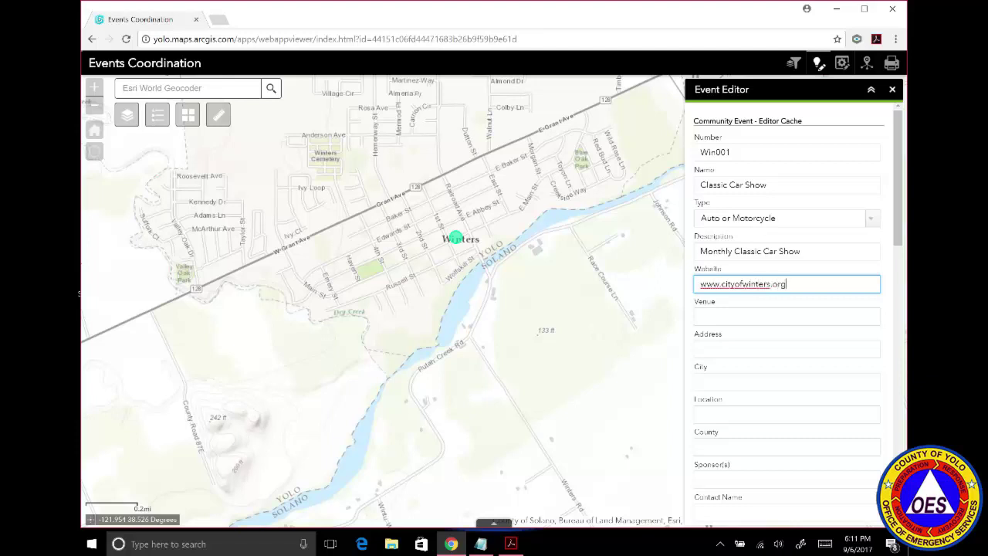
click(787, 316)
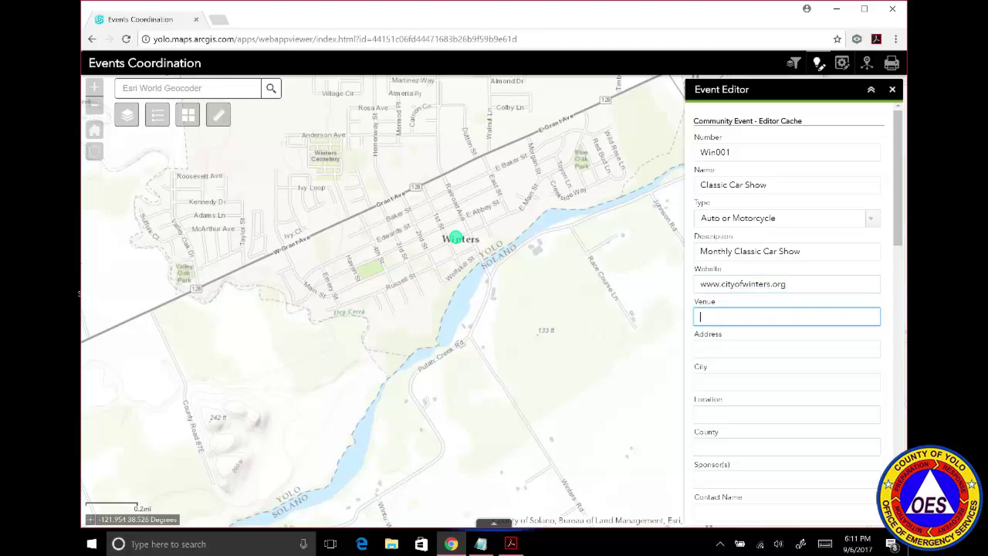
text(Main Street)
Fill in address Main Street, city Winters, location Buckhorn and county Yolo.
click(781, 347)
text(MainStreet)
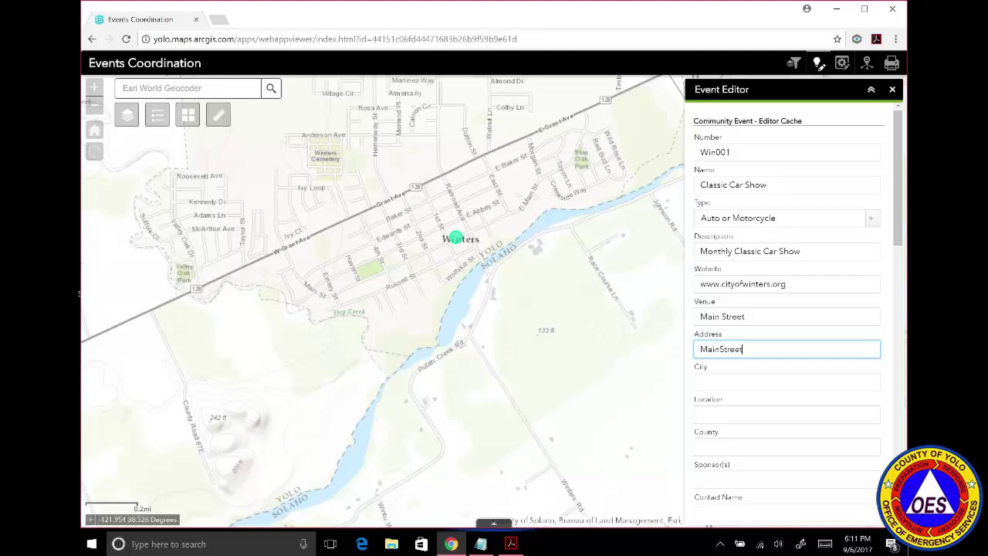
click(723, 349)
click(777, 386)
text(Winters)
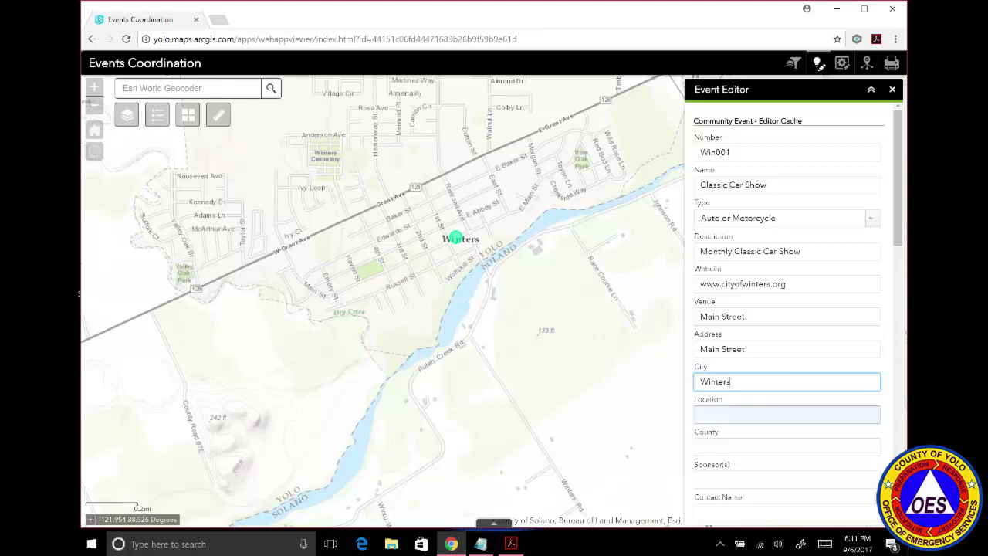
click(781, 413)
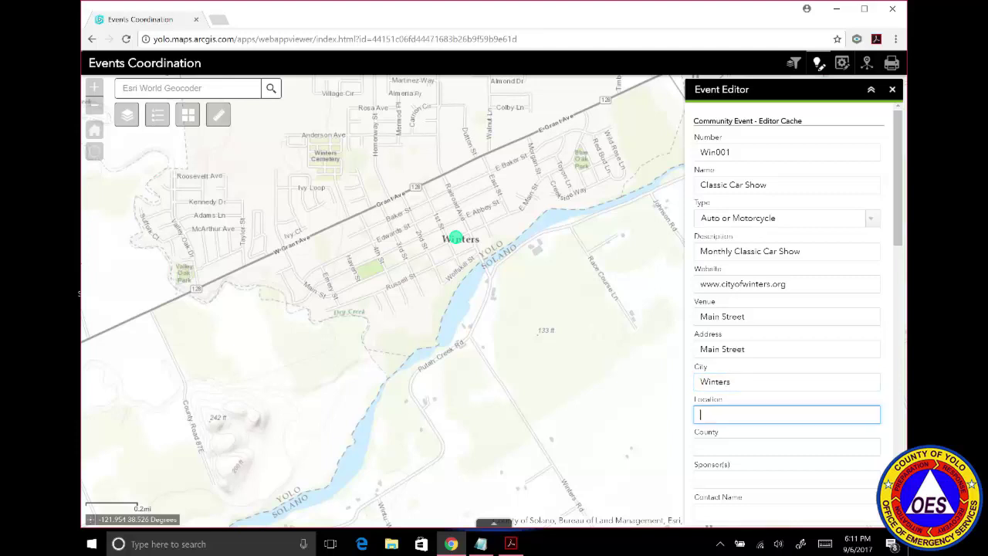
text(Buckhorn)
click(778, 441)
text(Yolo)
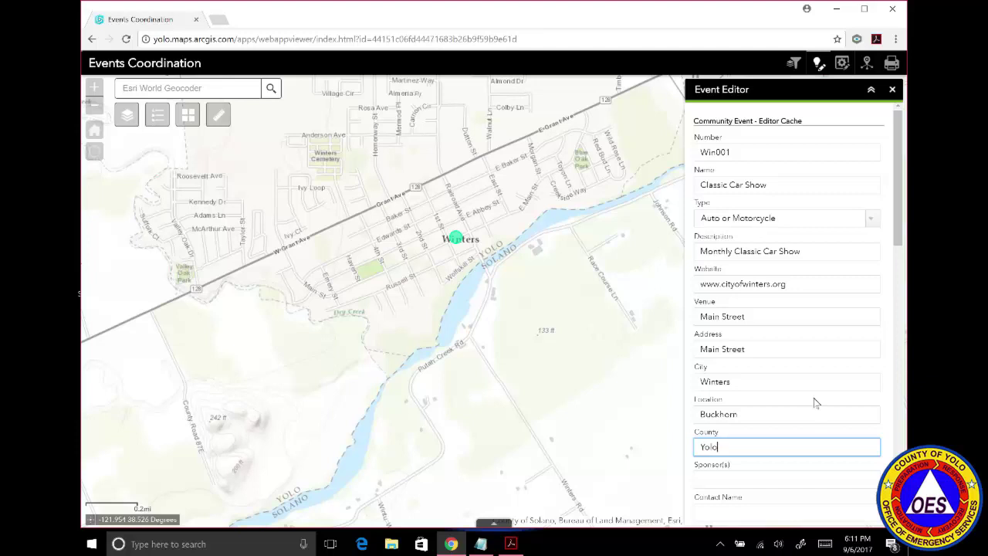
Enter City of Winters as the event's sponsor.
drag(901, 228, 907, 322)
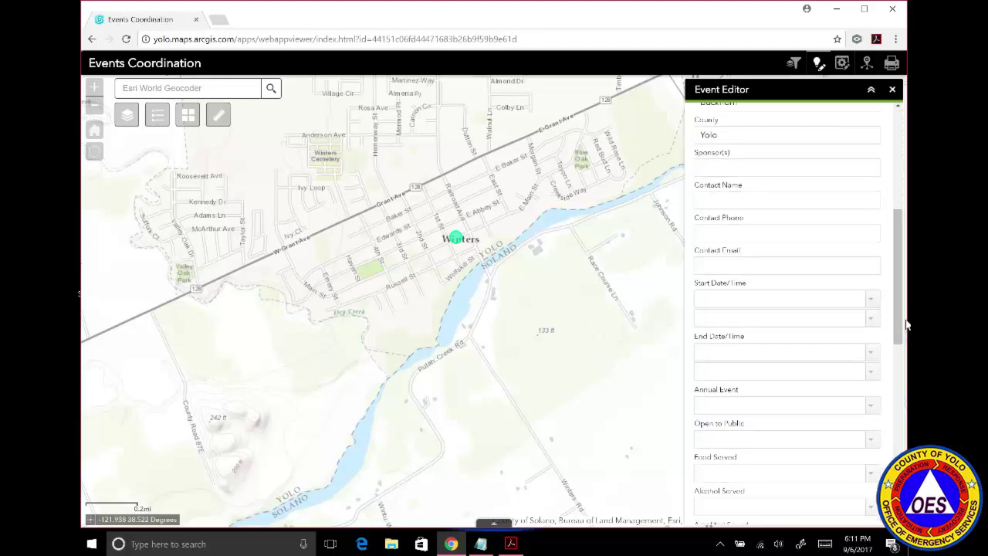
click(786, 167)
text(City of Winters)
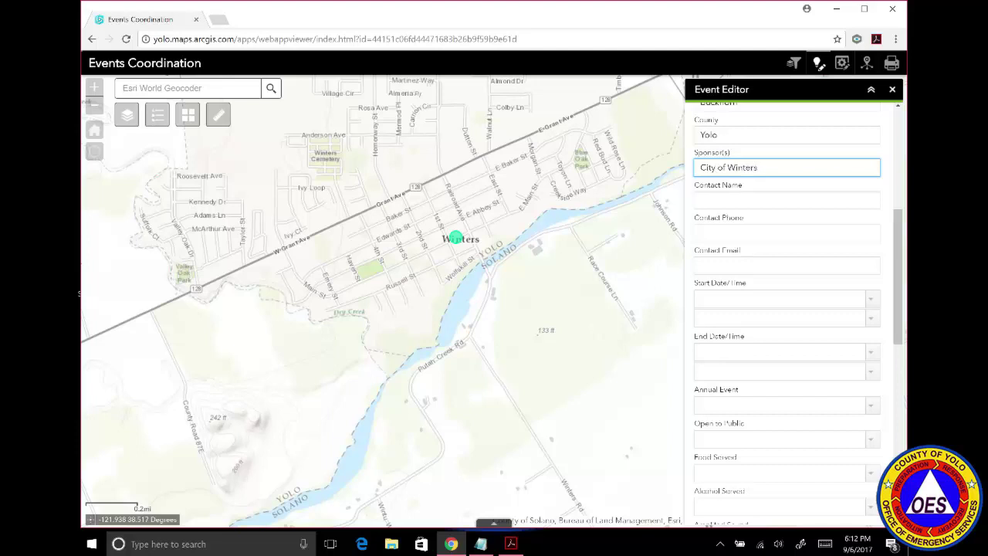
Fill in the contact person's name and phone number.
click(778, 198)
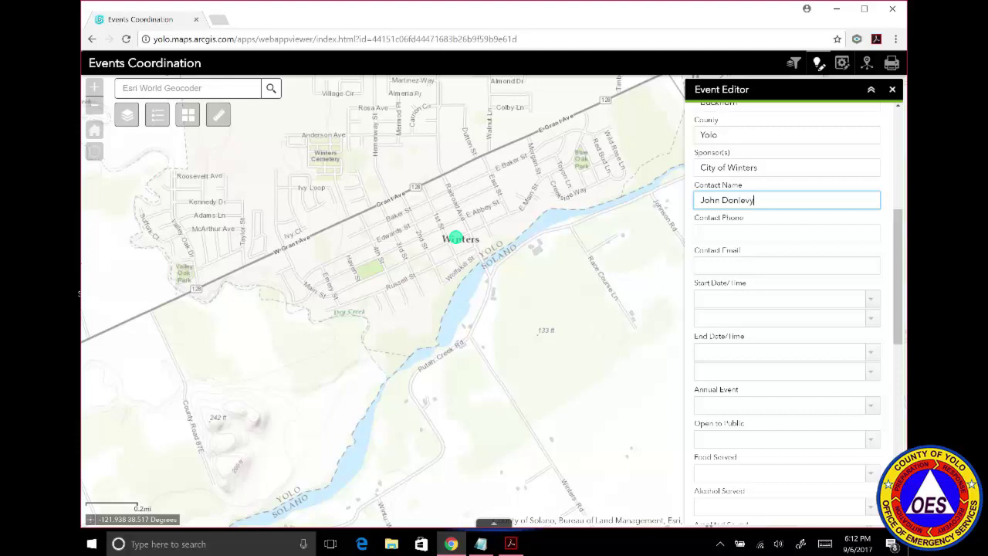
click(775, 231)
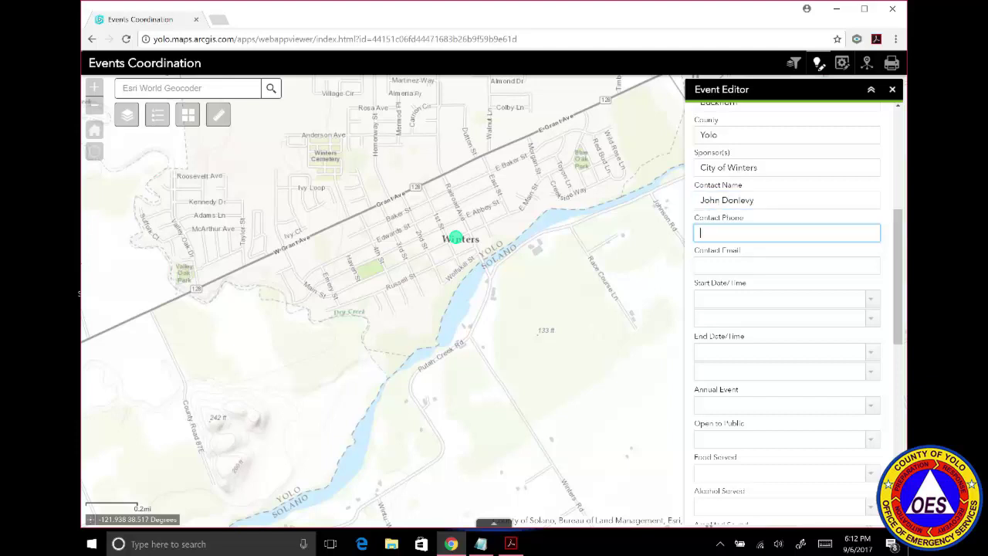
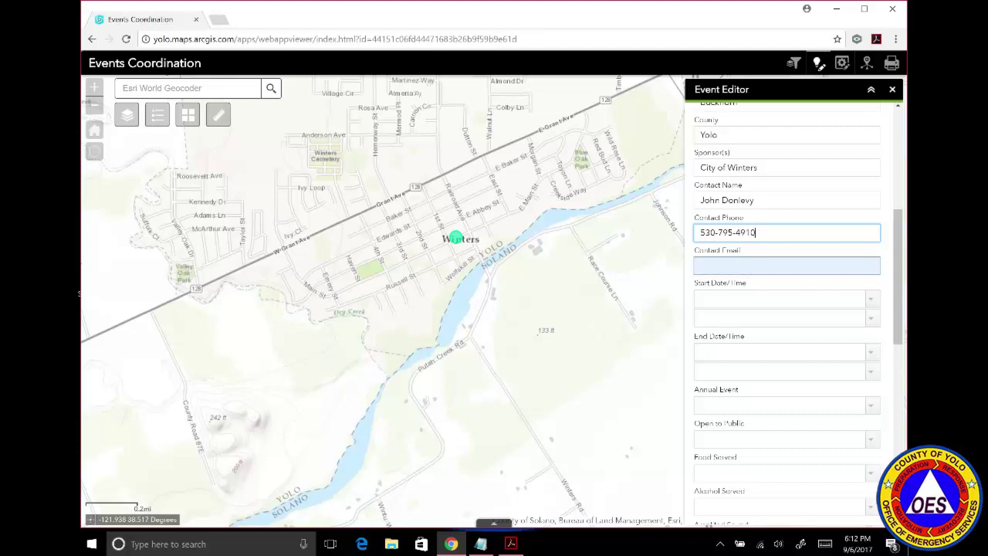
Set the start date and time to 9/8/2017 at 3:00 PM.
click(873, 302)
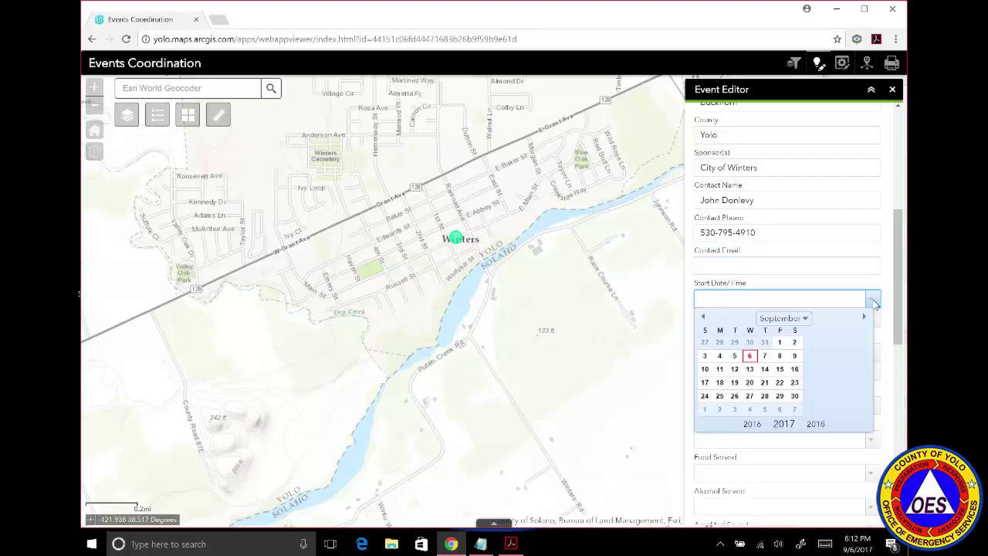
click(779, 354)
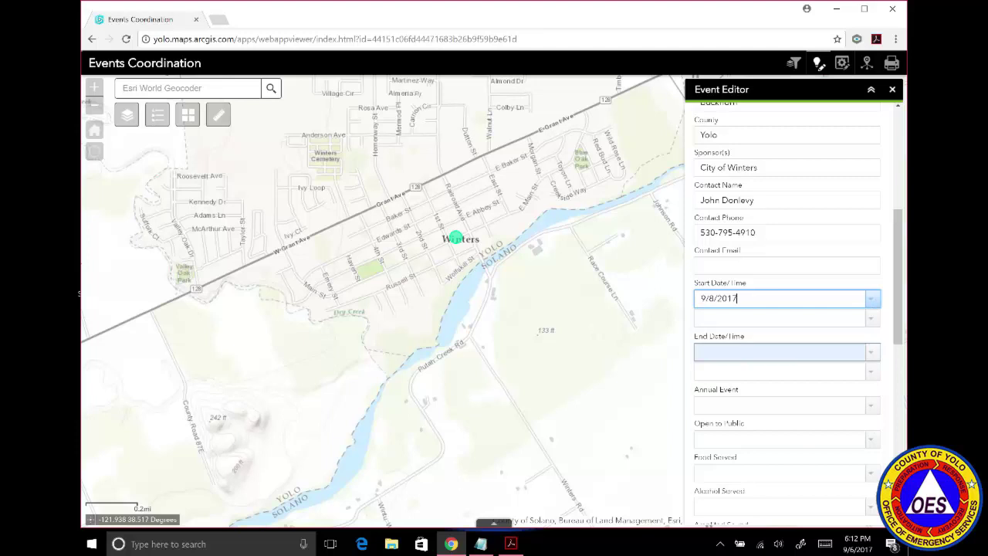
click(871, 319)
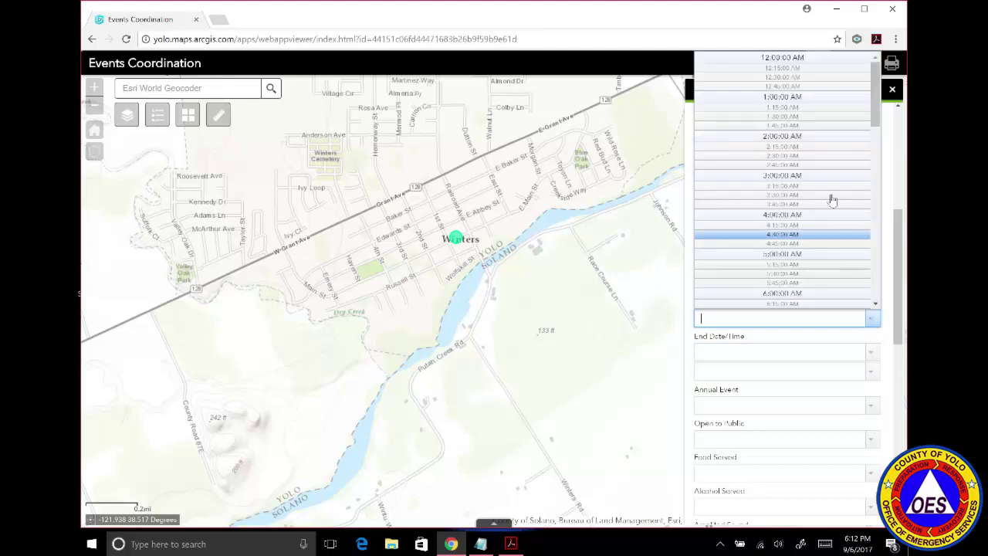
drag(875, 105, 882, 199)
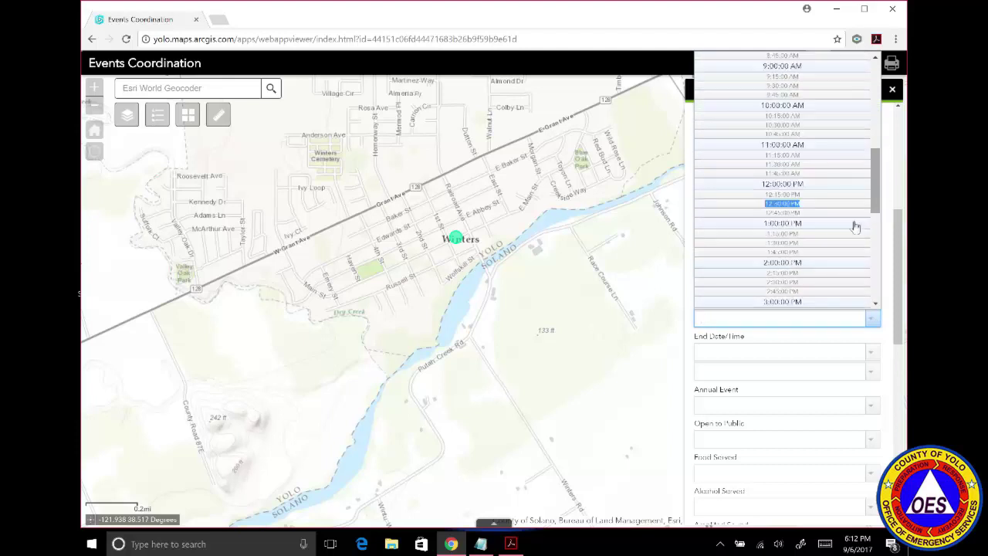
click(800, 304)
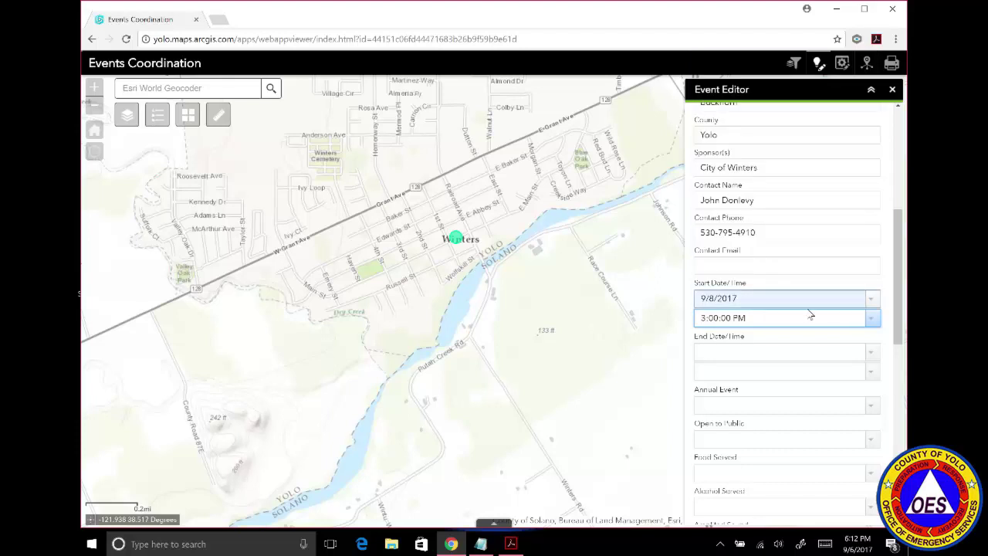
Set the end date and time to 9/8/2017 at 11:00 PM.
click(870, 352)
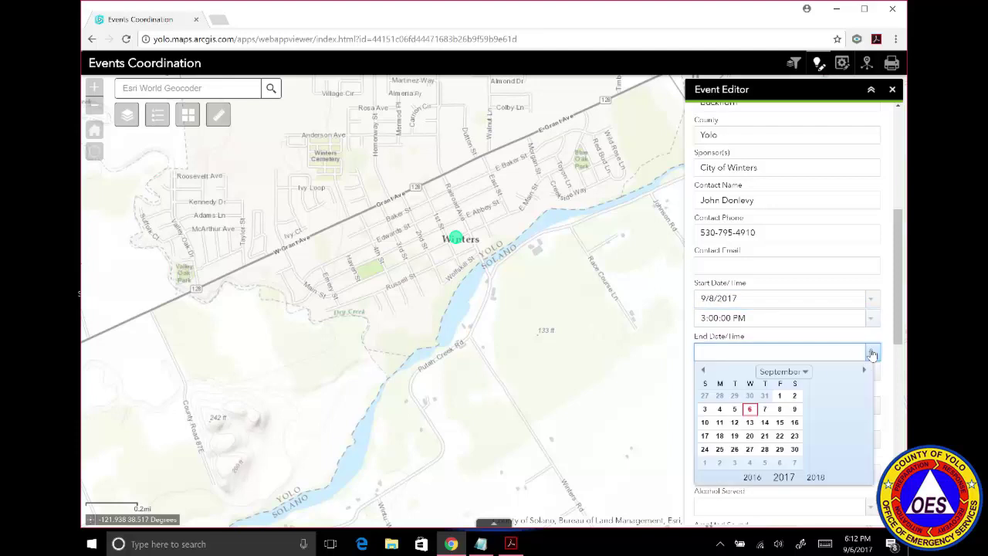
click(780, 409)
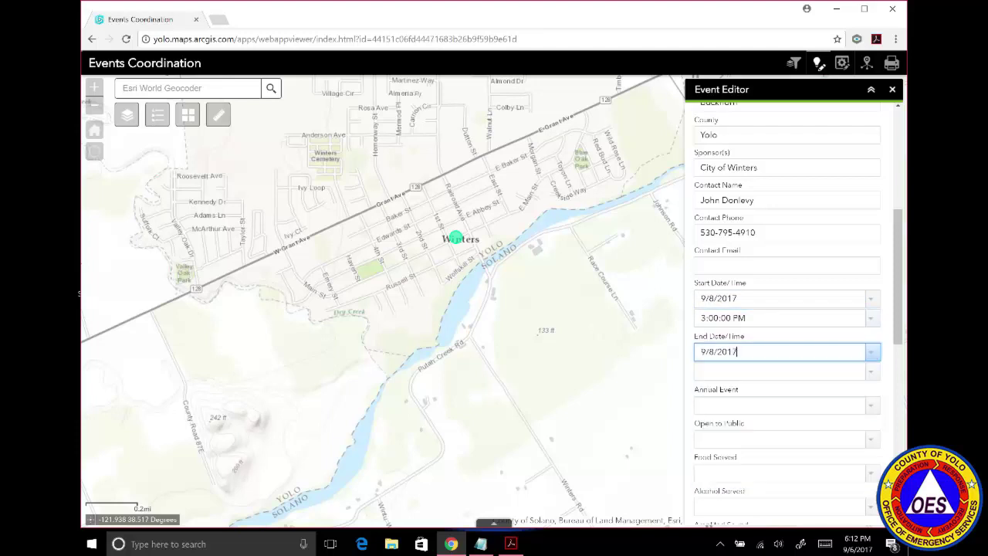
click(873, 373)
drag(874, 134, 875, 356)
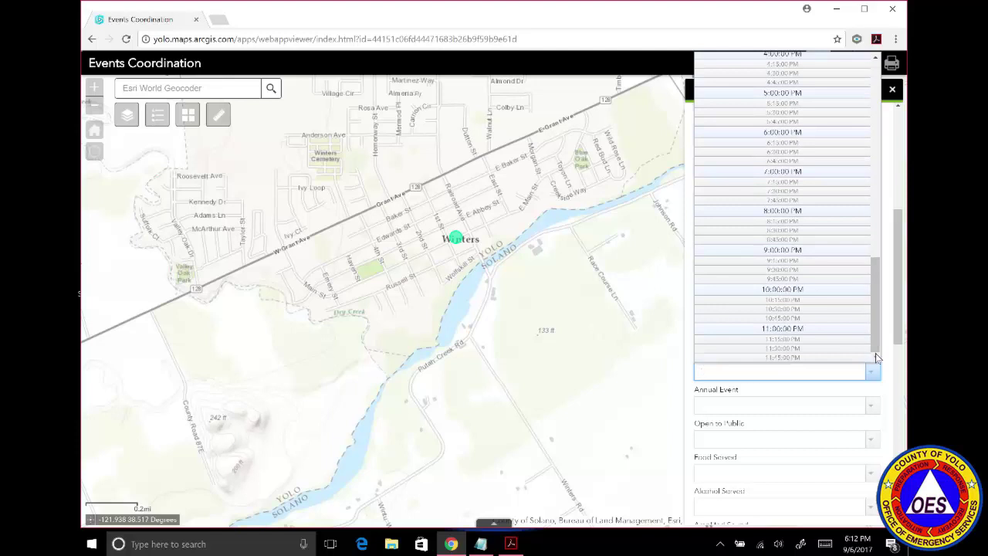
click(807, 331)
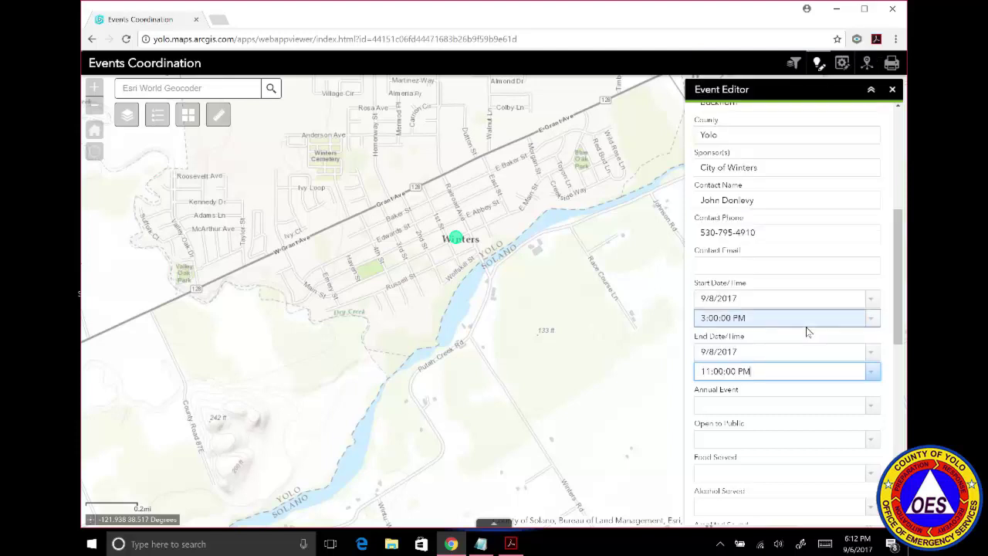
Set Annual Event to Yes.
drag(899, 280, 906, 341)
click(874, 222)
click(830, 238)
click(865, 255)
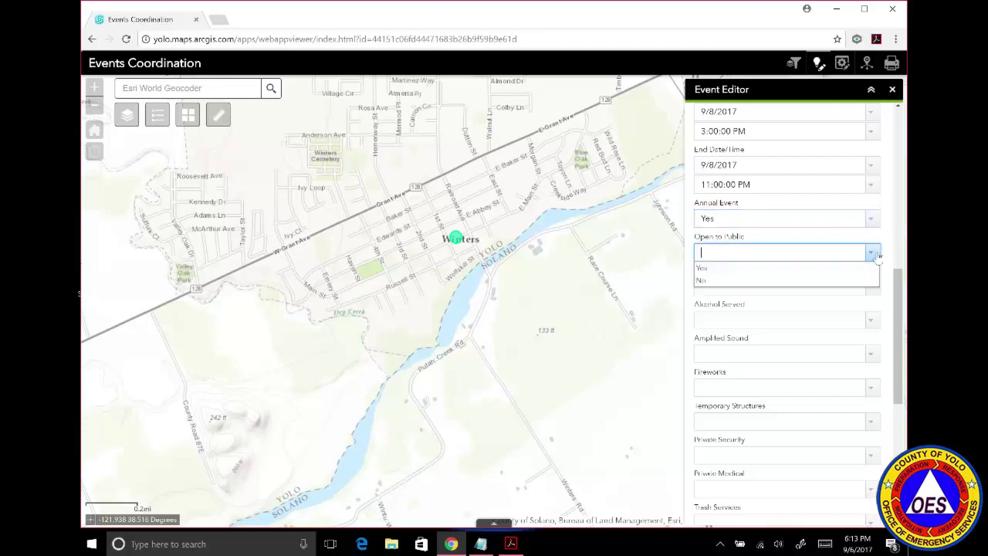
Set Open to Public, Food Served, Alcohol Served and Amplified Sound to Yes.
click(819, 268)
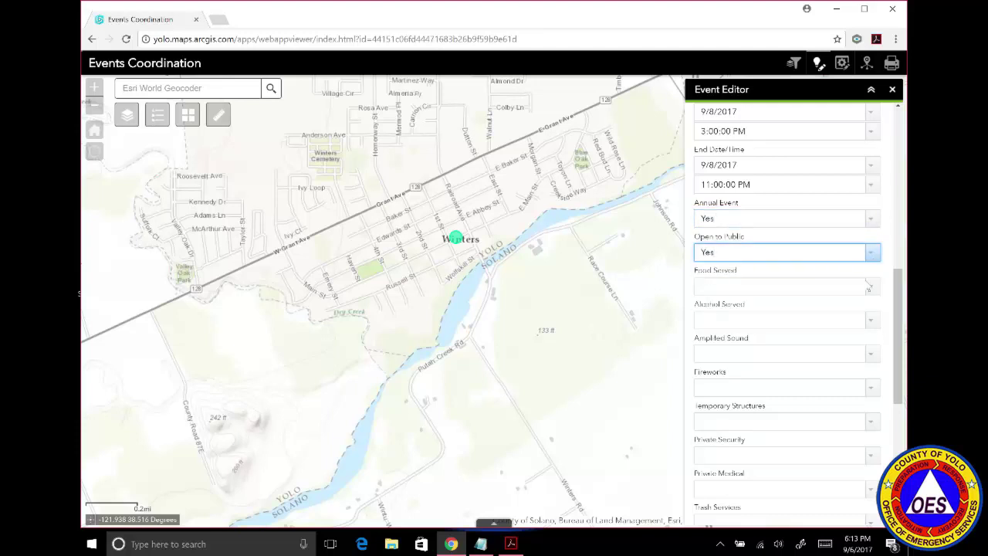
click(872, 289)
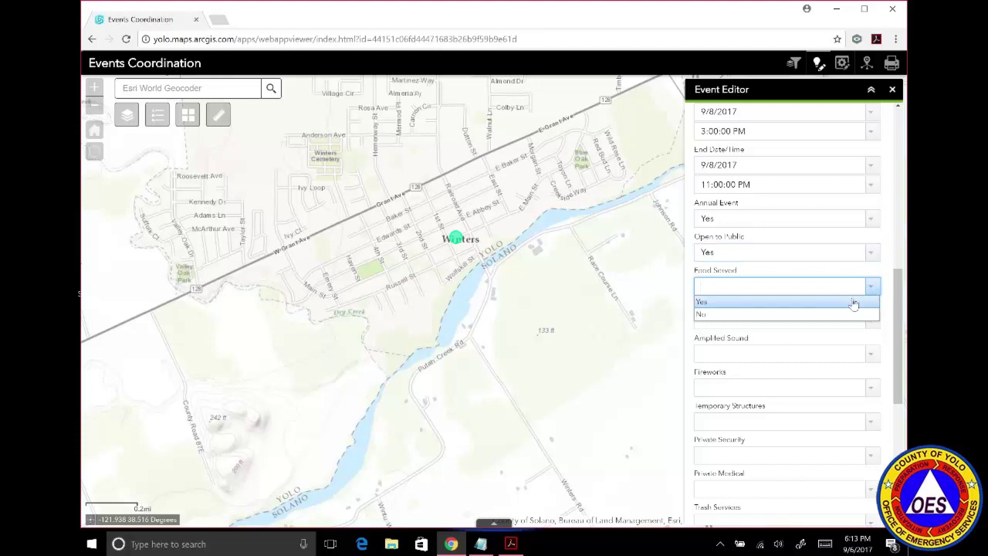
click(852, 305)
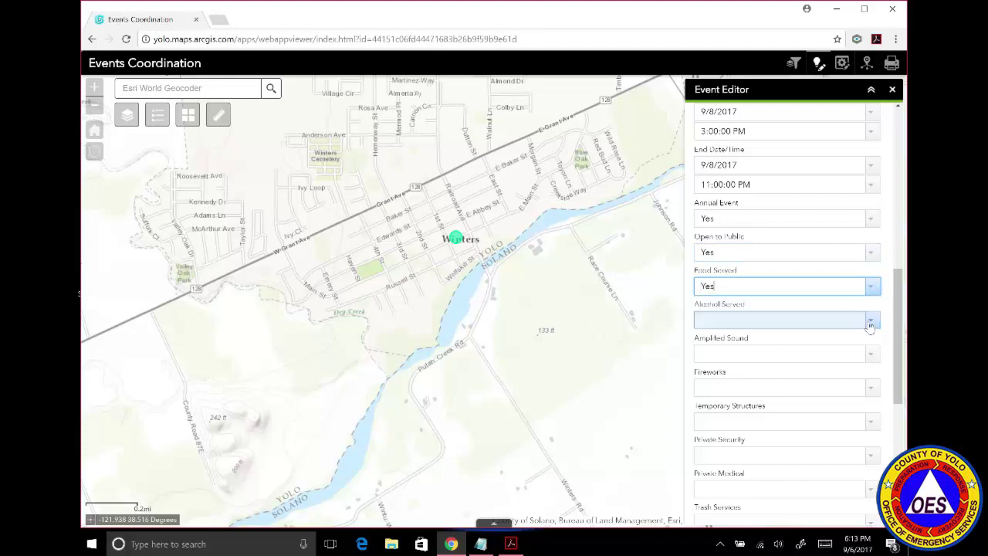
click(872, 326)
click(812, 336)
click(870, 352)
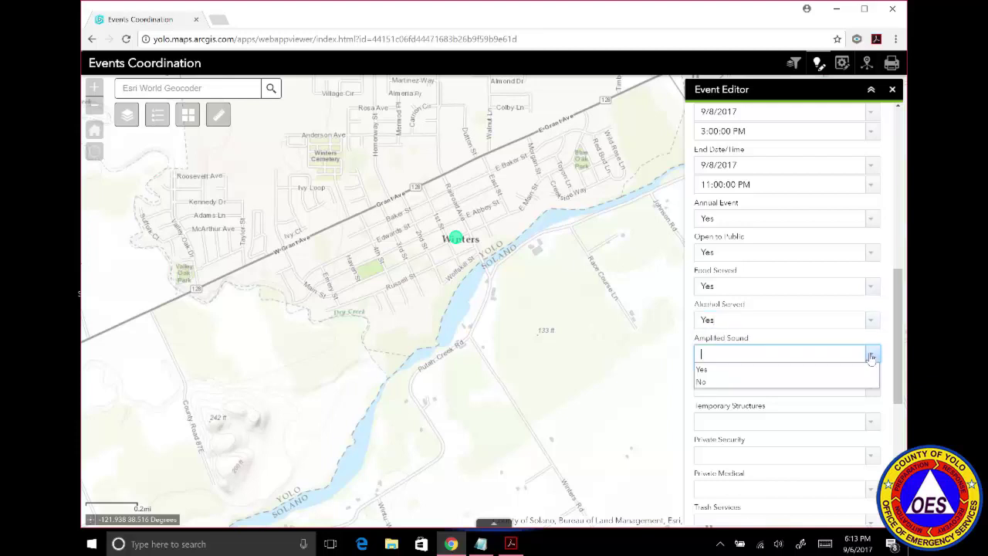
click(820, 370)
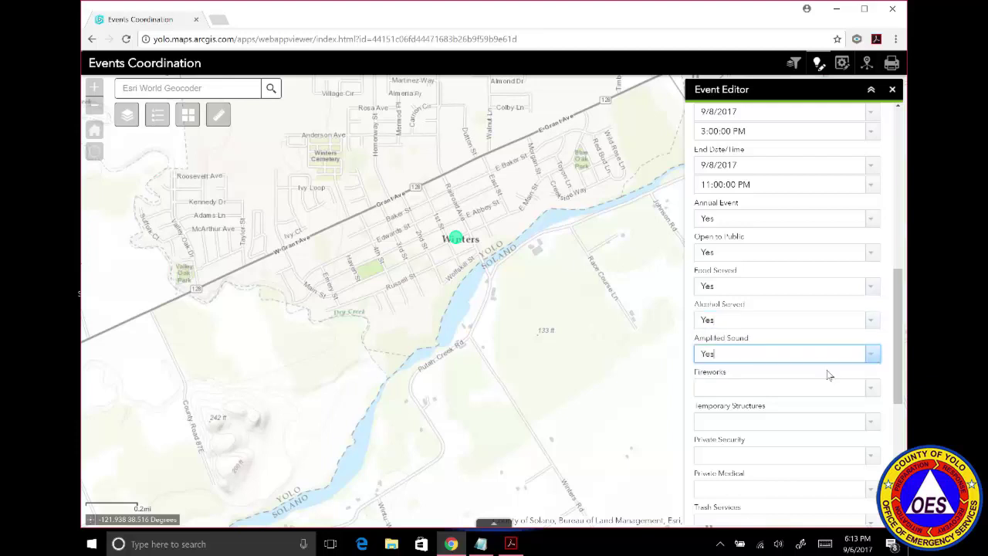
Set Fireworks, Temporary Structures and Private Security to No.
click(873, 391)
click(826, 415)
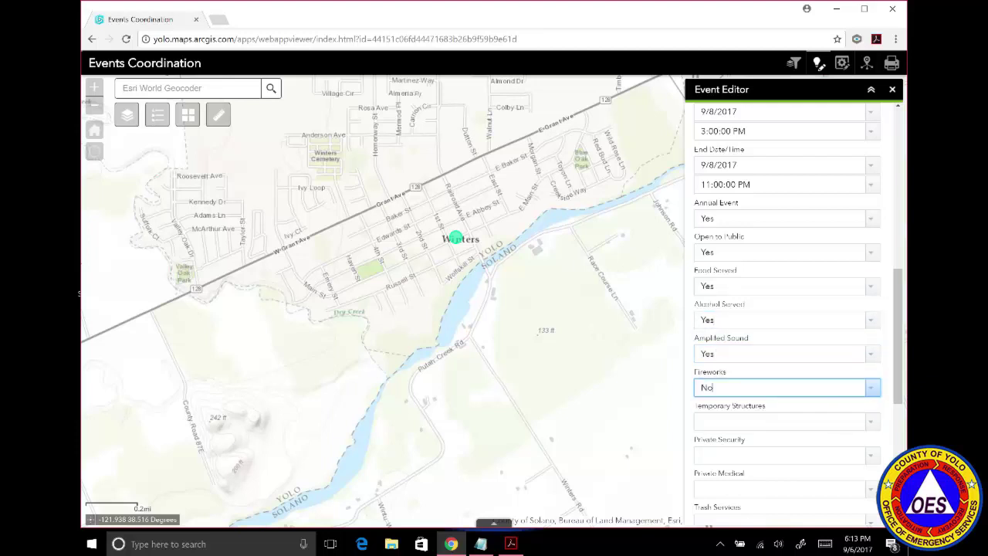
click(868, 425)
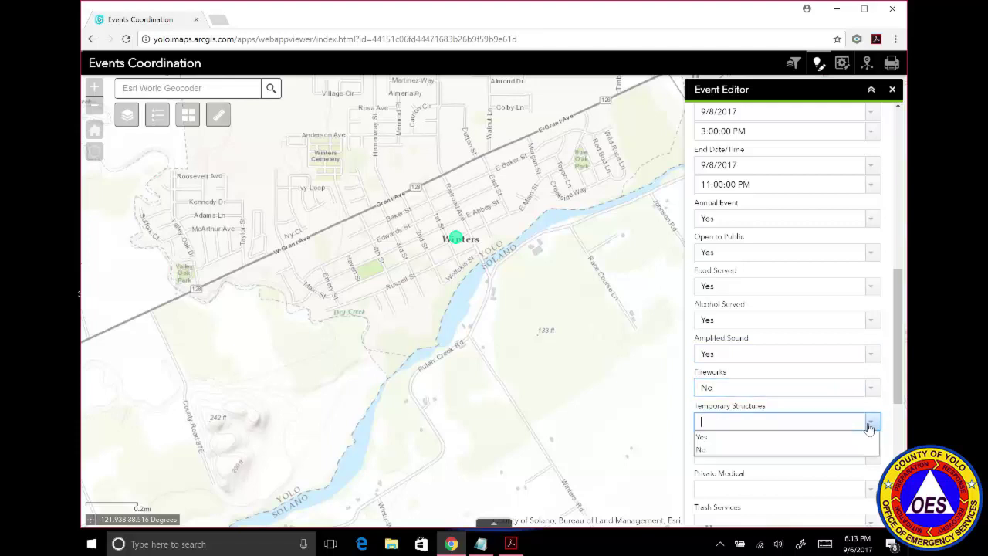
click(811, 454)
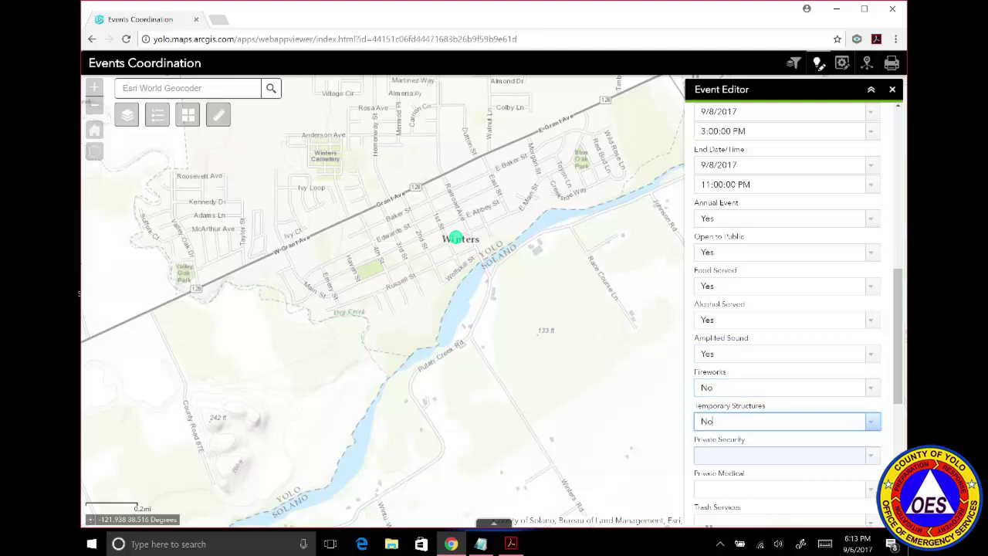
click(876, 458)
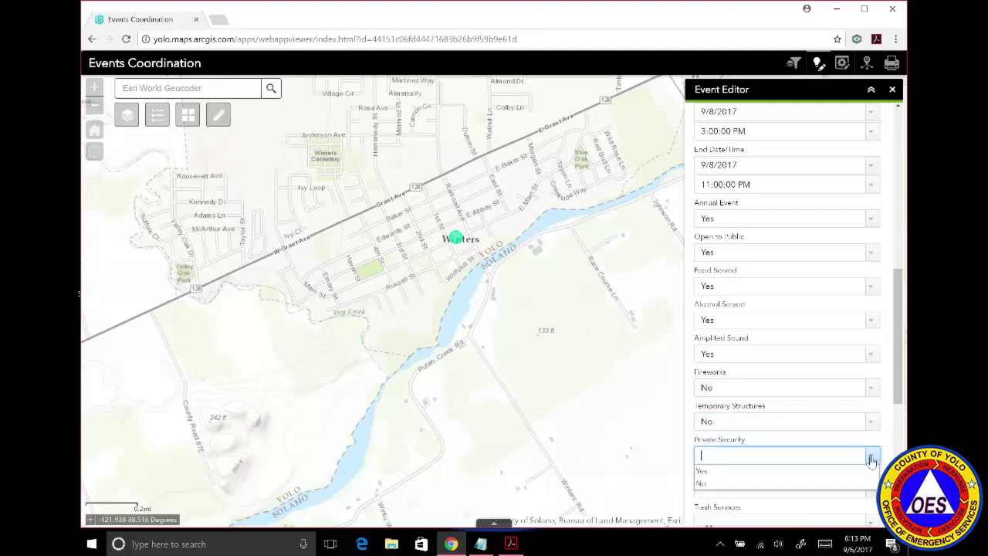
click(842, 486)
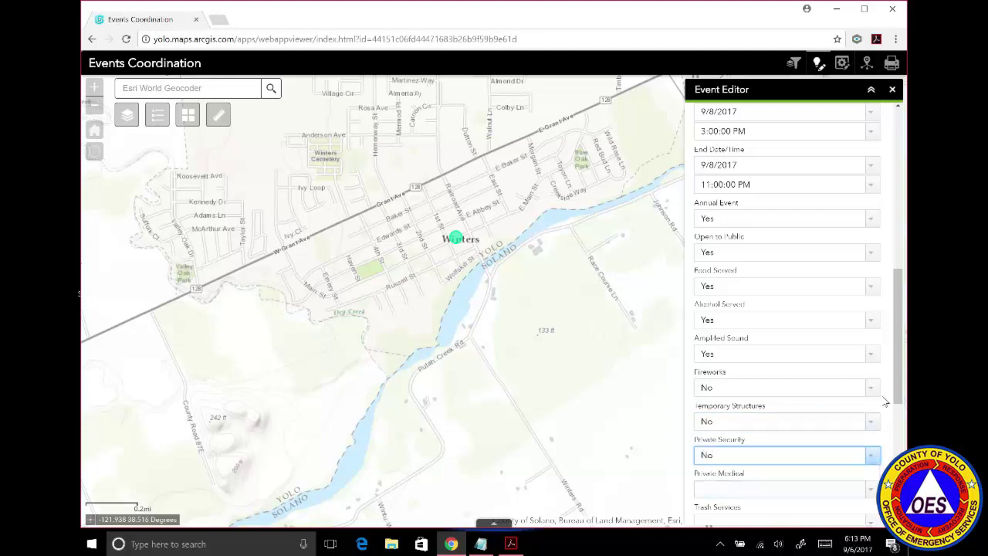
Enter a 0.00 admission fee and a 9/6/2017 submission date.
drag(898, 400, 899, 522)
click(779, 279)
text(0.00)
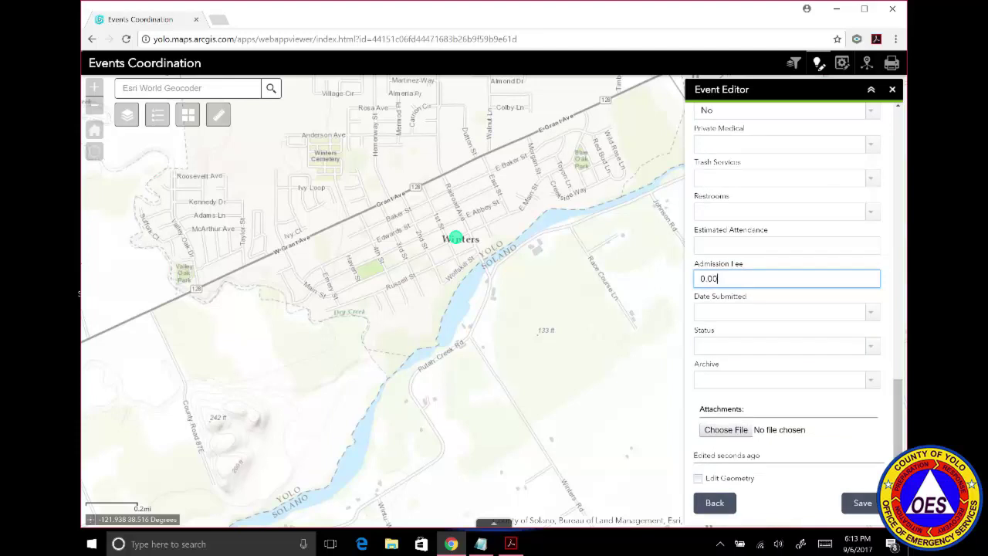
click(872, 313)
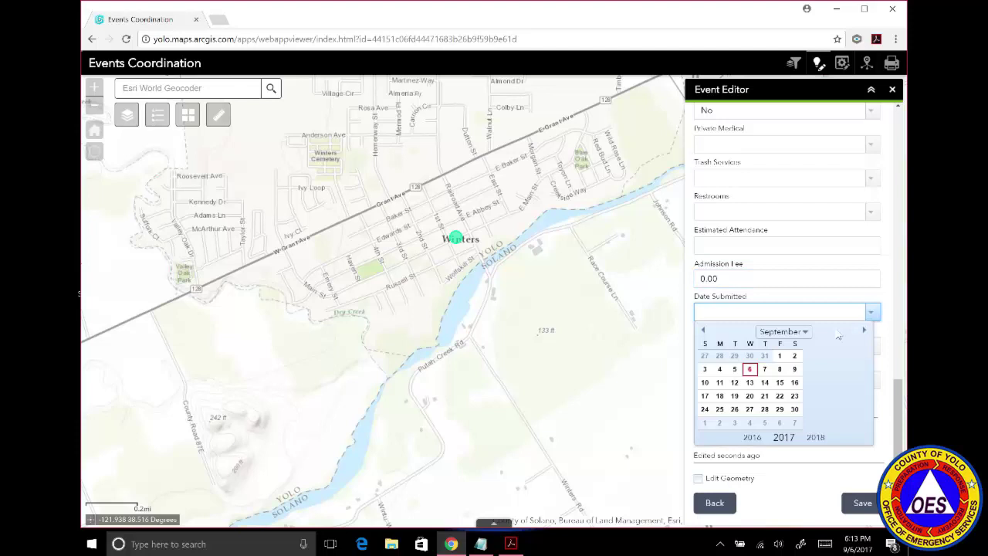
click(752, 371)
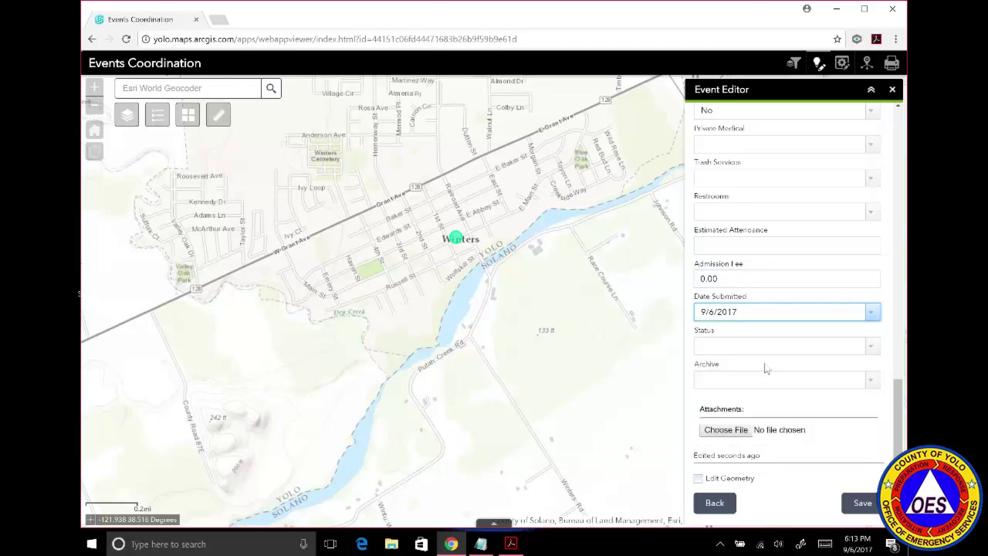
click(870, 349)
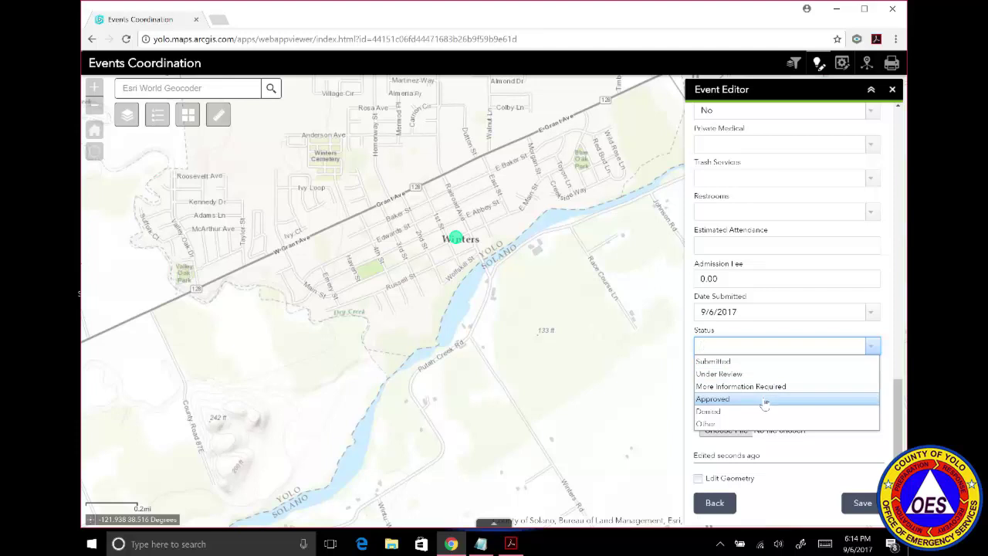
Set Status to Approved and Archive to Yes, save the event, and close the browser.
click(764, 400)
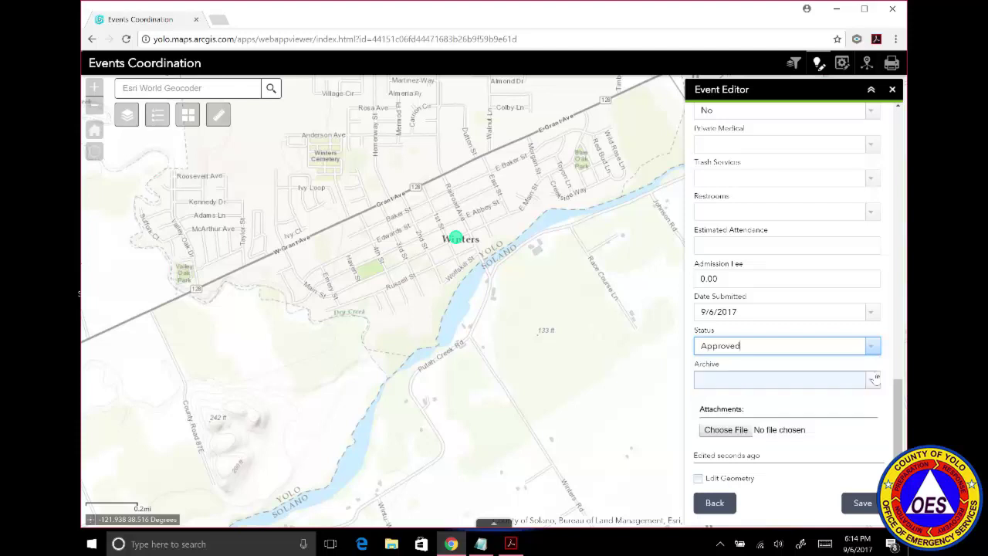
click(875, 381)
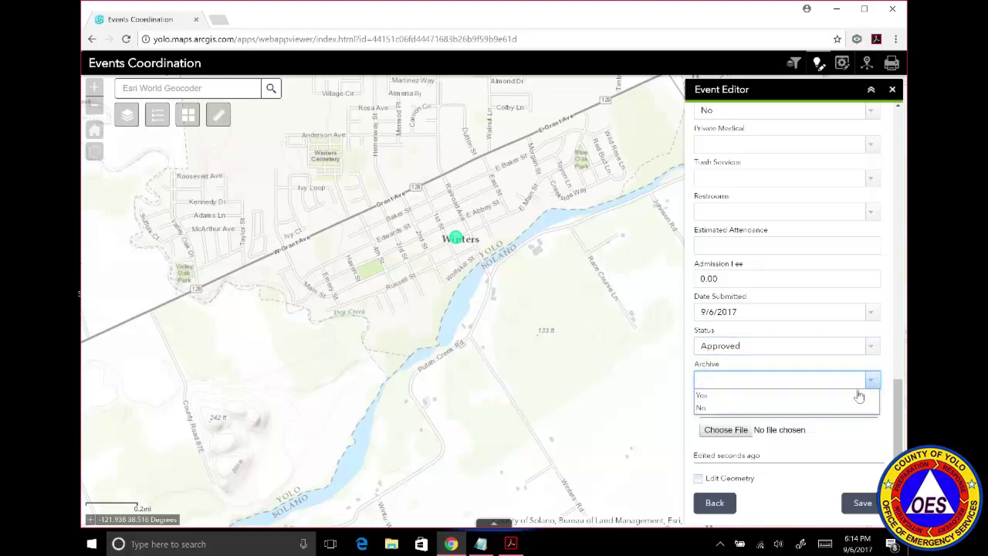
click(855, 395)
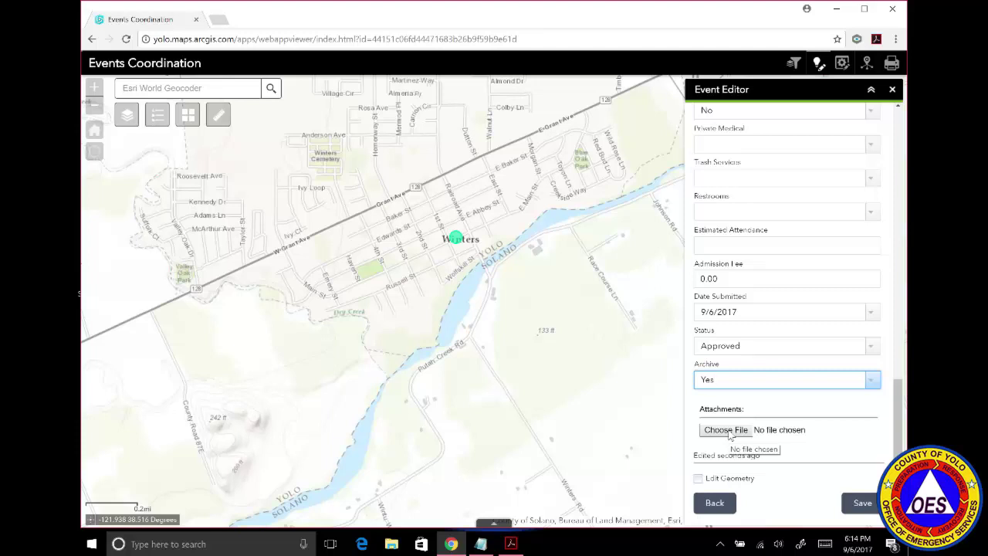
click(859, 502)
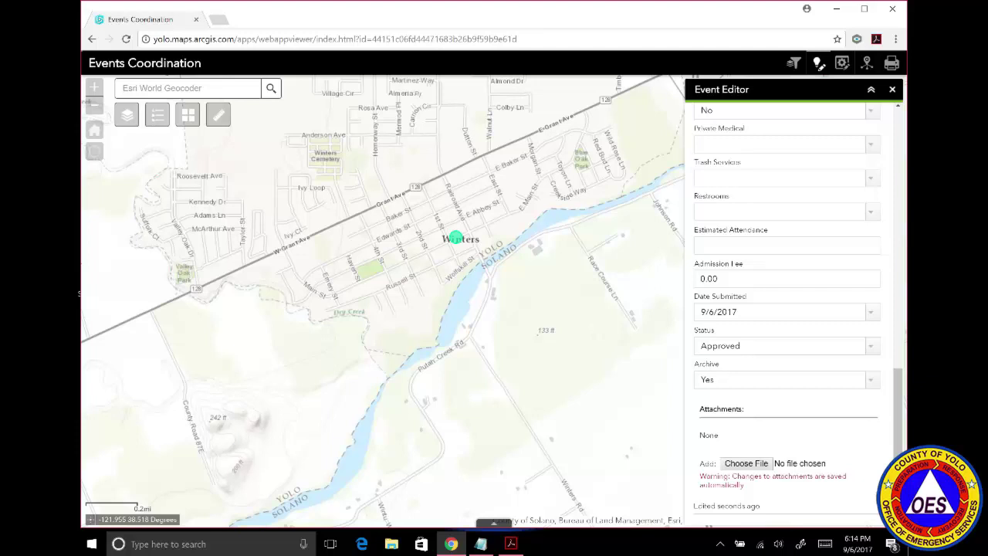
click(899, 15)
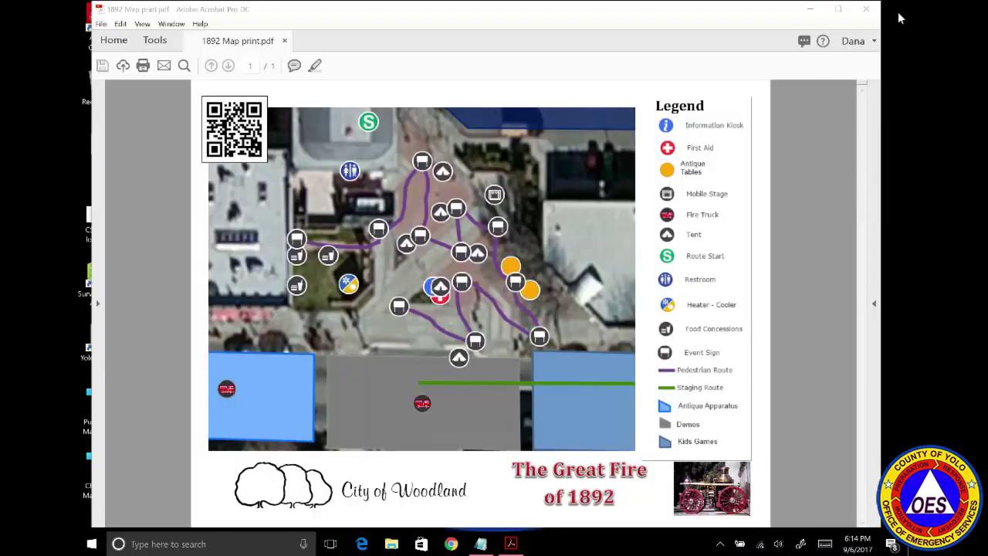
Relaunch Chrome from the taskbar to bring back the Events Coordination app.
click(452, 544)
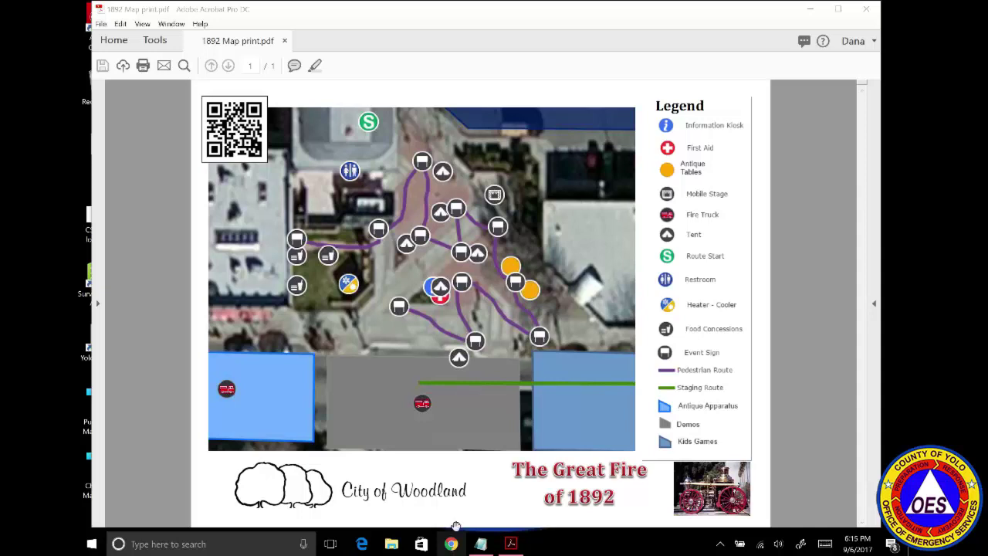
click(452, 545)
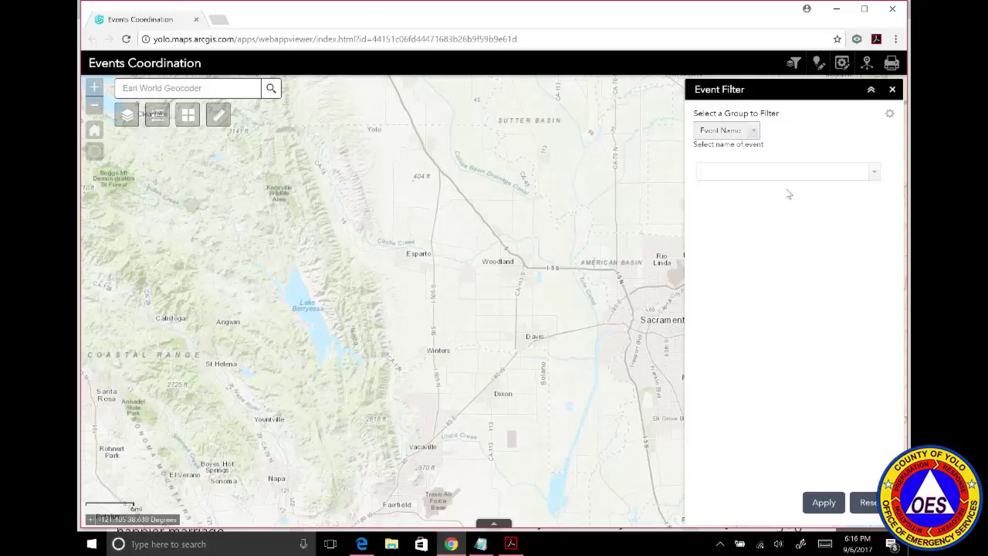
Filter the map to the Classic Car Show event and apply the filter.
click(873, 177)
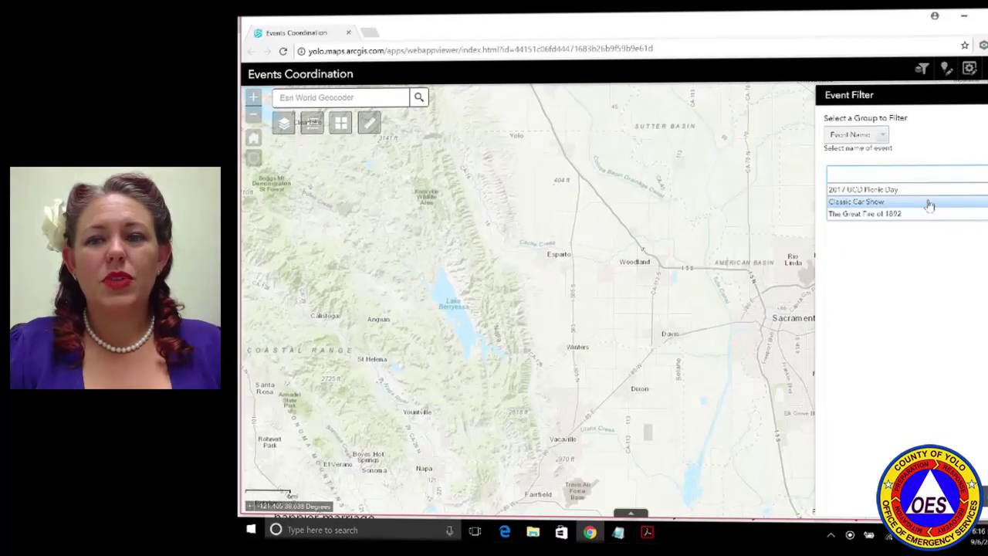
click(930, 202)
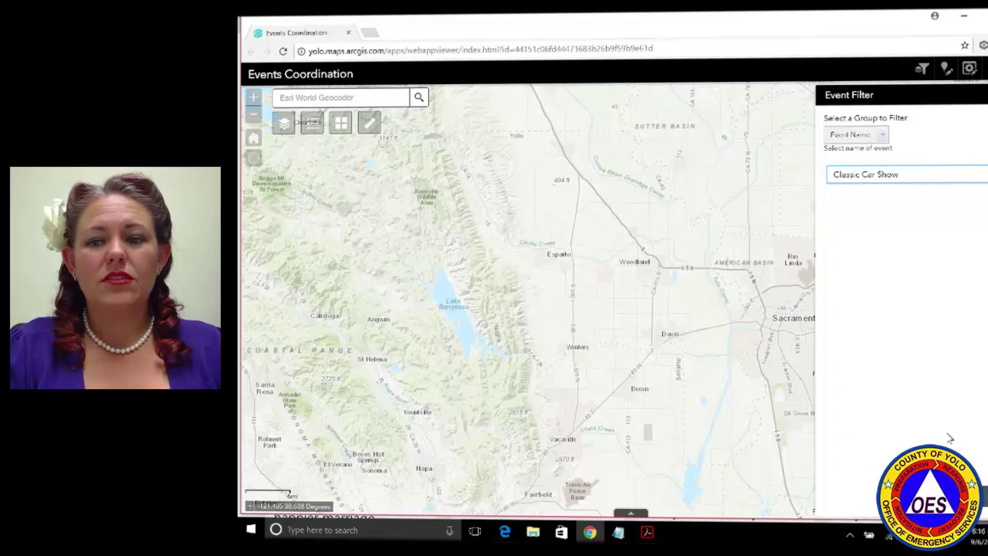
click(983, 496)
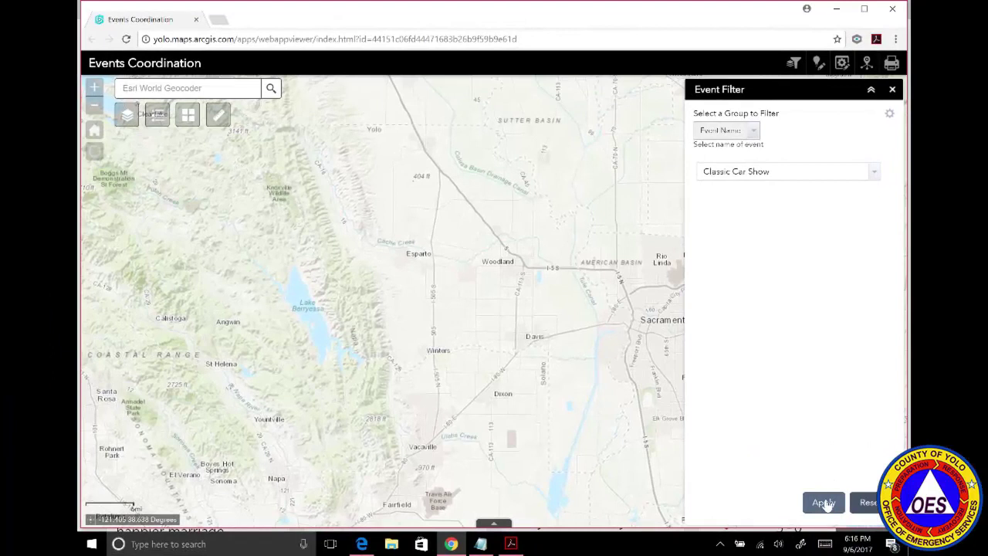
click(823, 503)
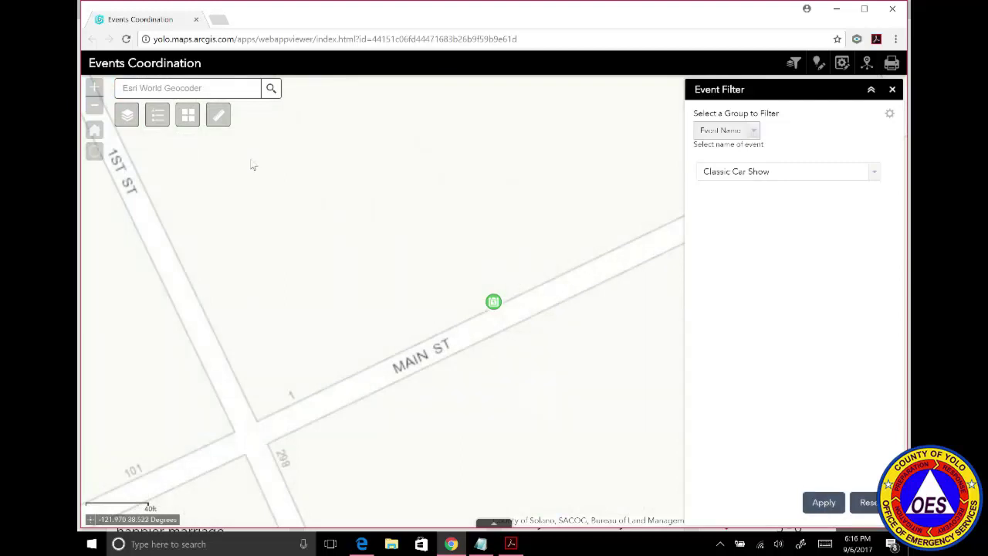
Zoom the map out two levels around Main Street and open the Event Editor.
click(94, 106)
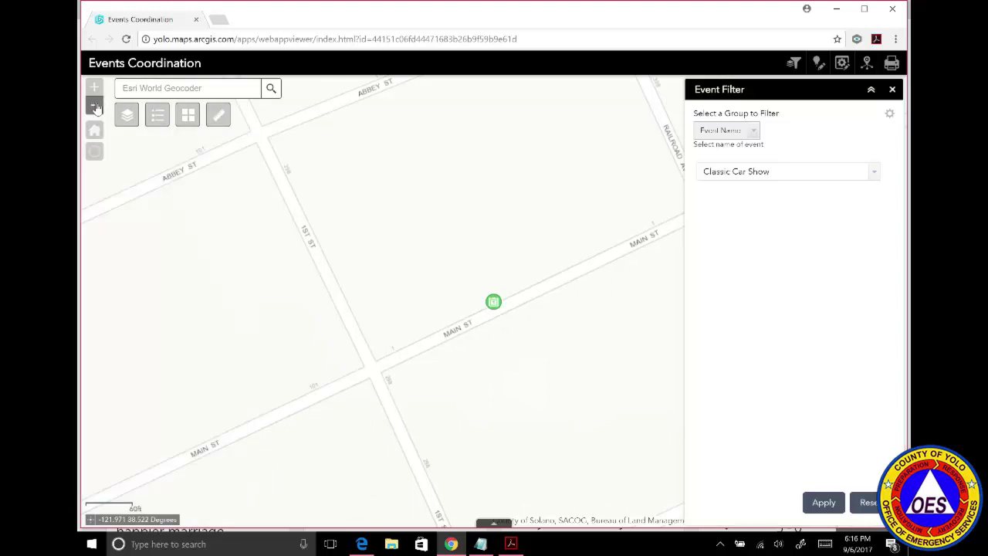
click(95, 106)
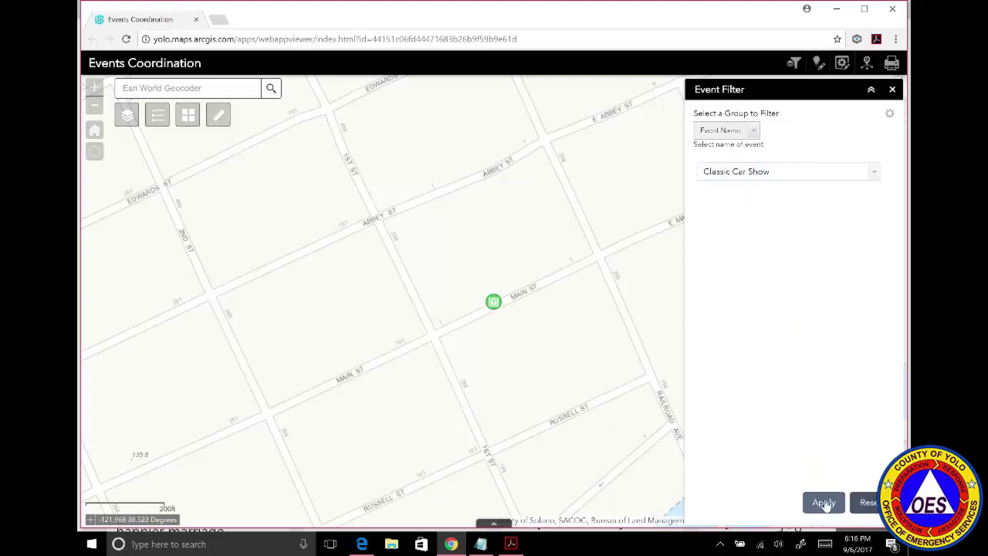
click(818, 63)
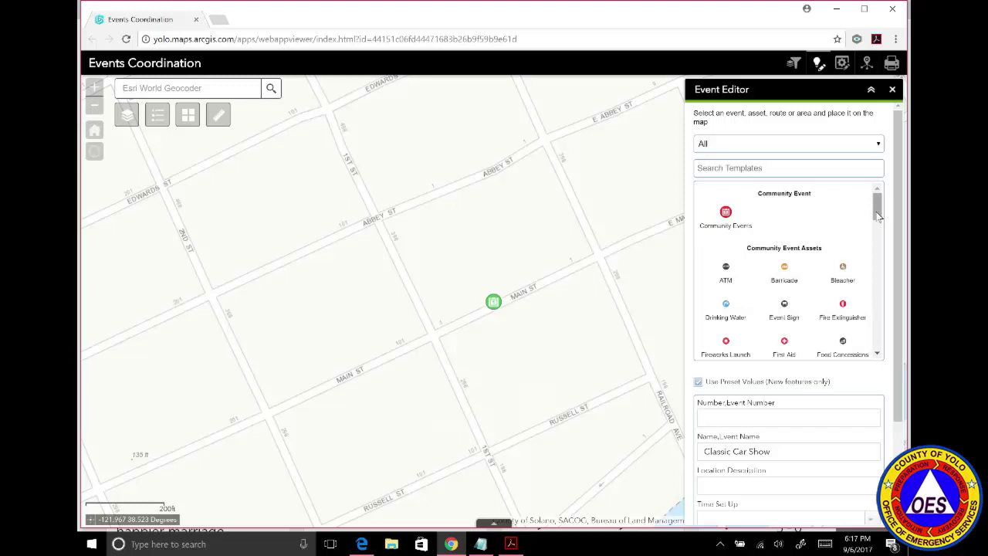
Select the Barricade template and place a barricade at the Main St intersection.
scroll(877, 220, down, 1)
scroll(879, 237, down, 9)
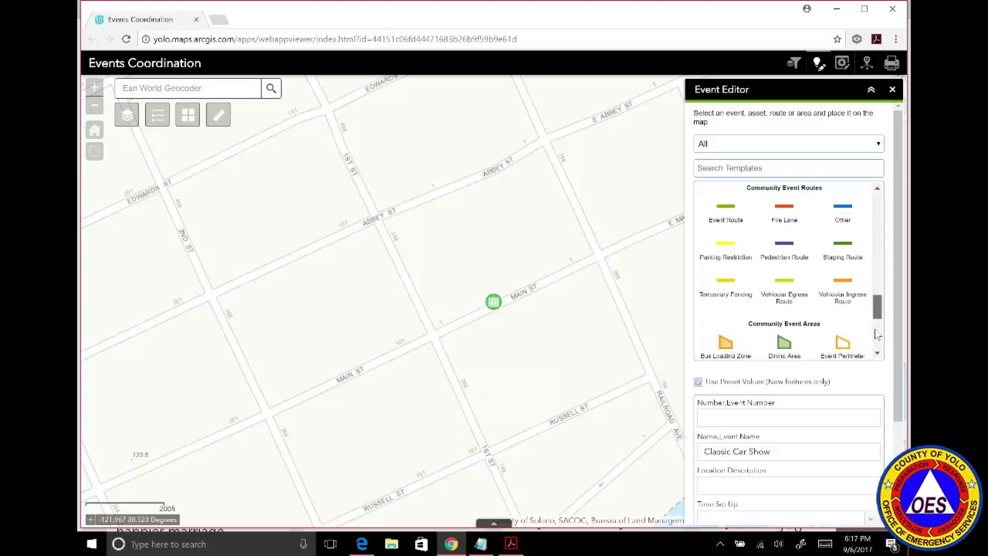
scroll(876, 334, down, 3)
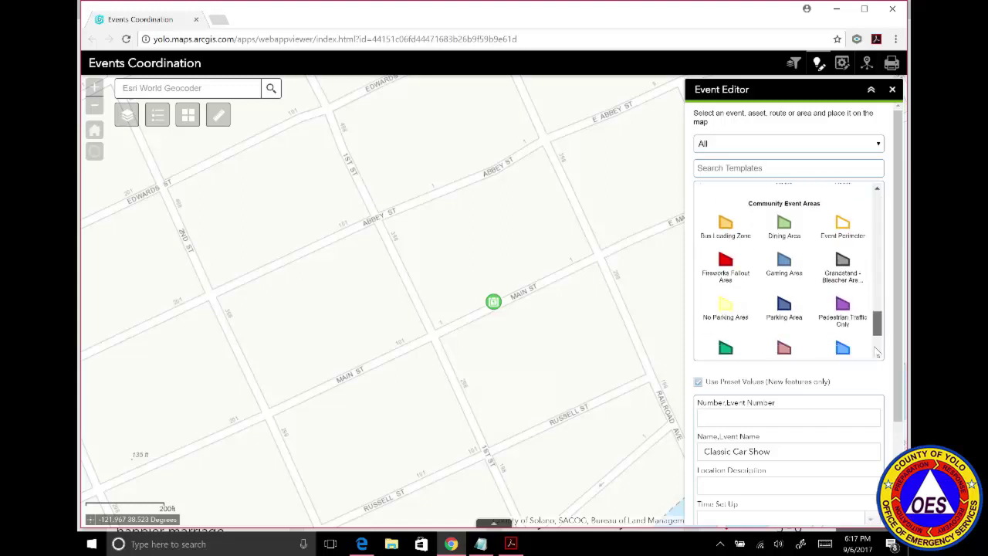
scroll(876, 331, up, 5)
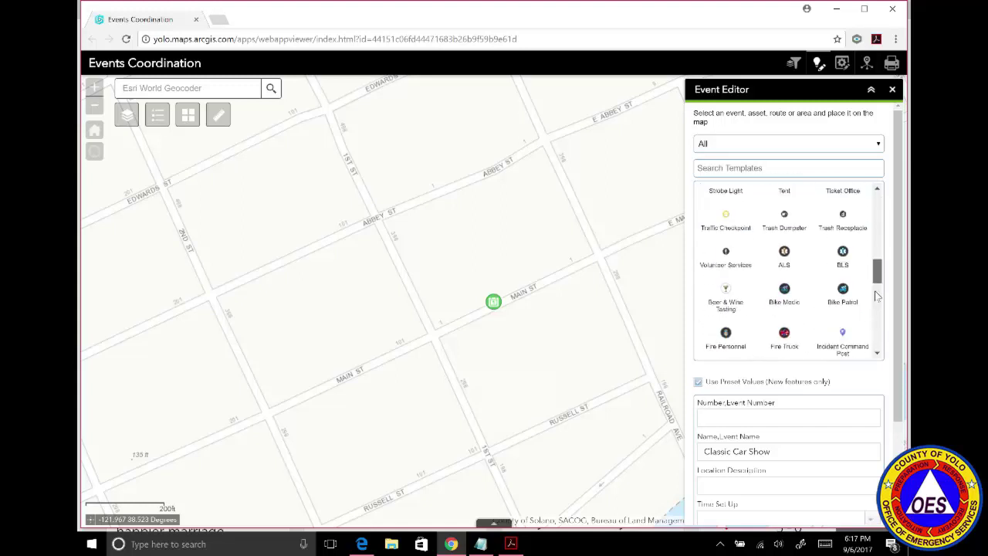
scroll(877, 291, up, 5)
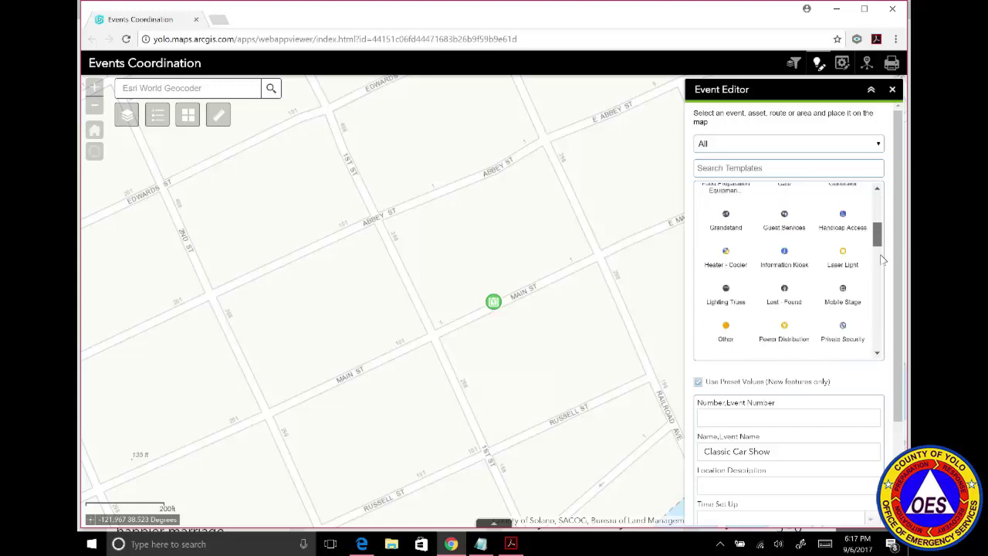
scroll(883, 240, up, 1)
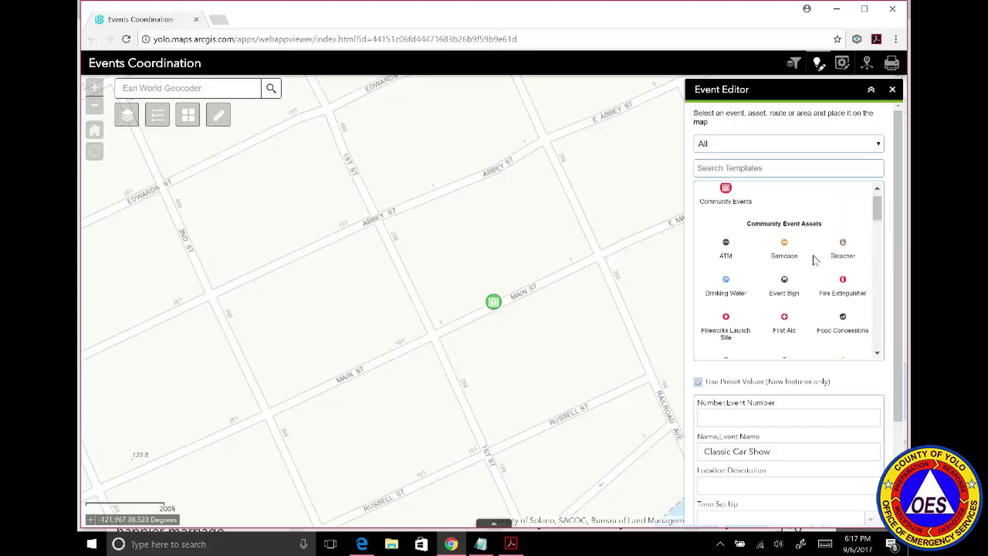
click(785, 245)
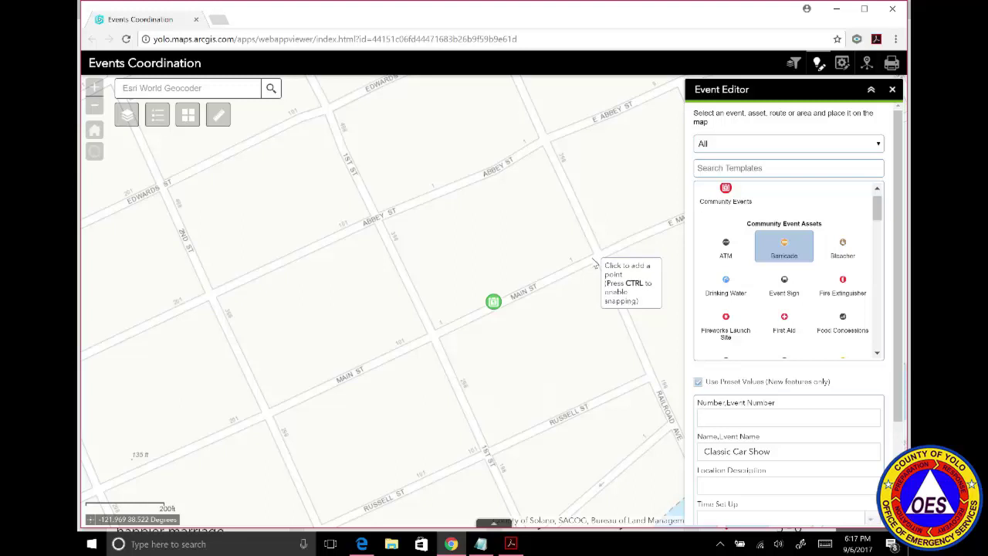
click(592, 259)
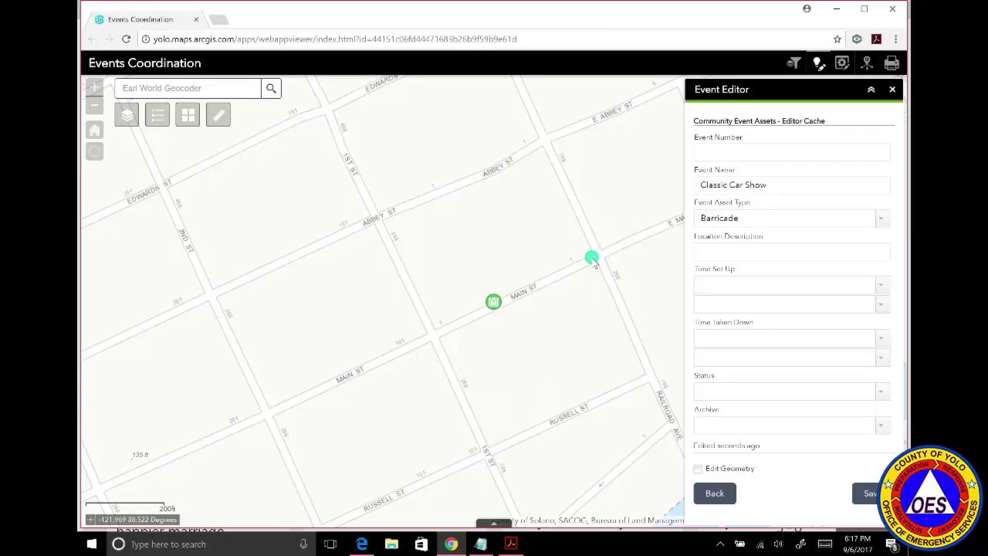
Enter event number Win001 and location description 'Main Street' for the barricade.
click(709, 158)
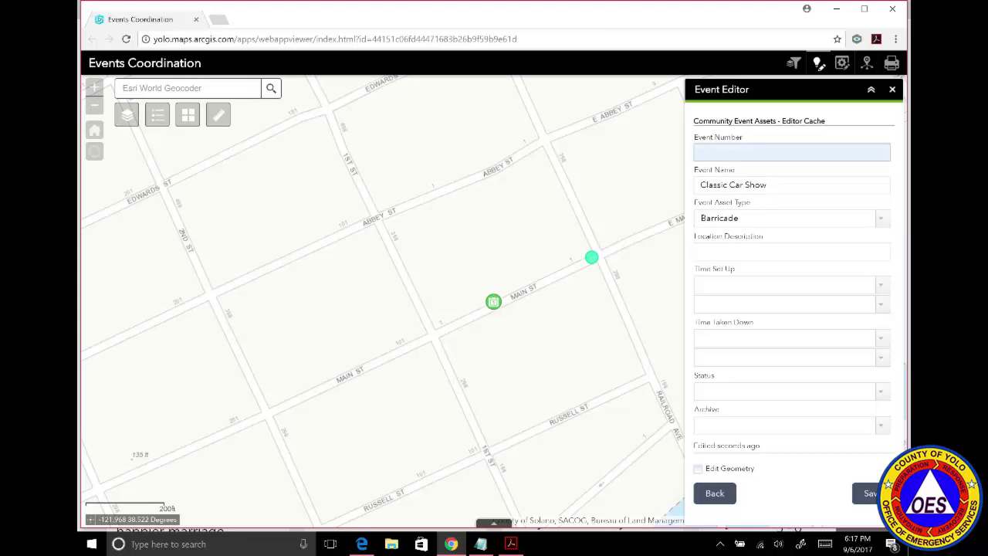
click(709, 152)
text(Win)
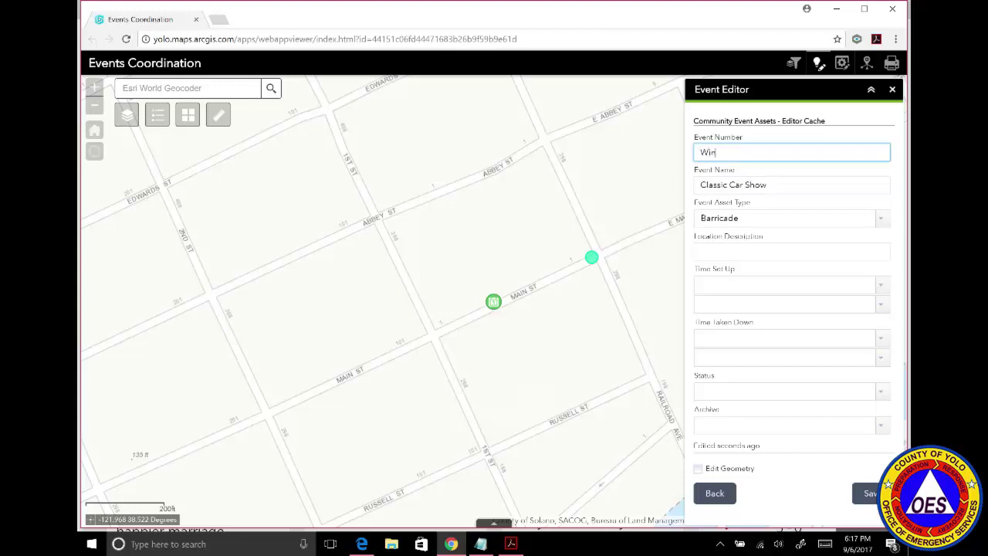
text(001)
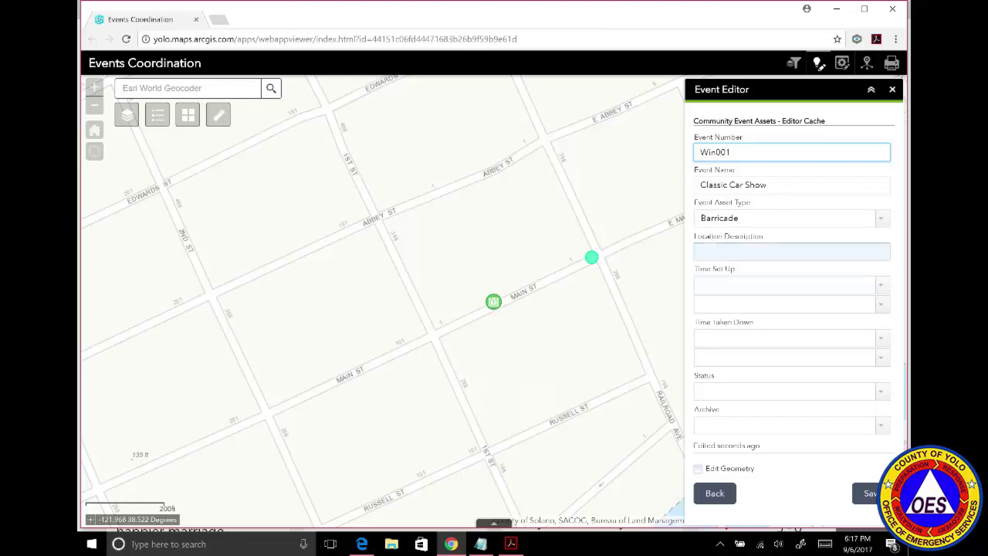
click(786, 259)
text(M)
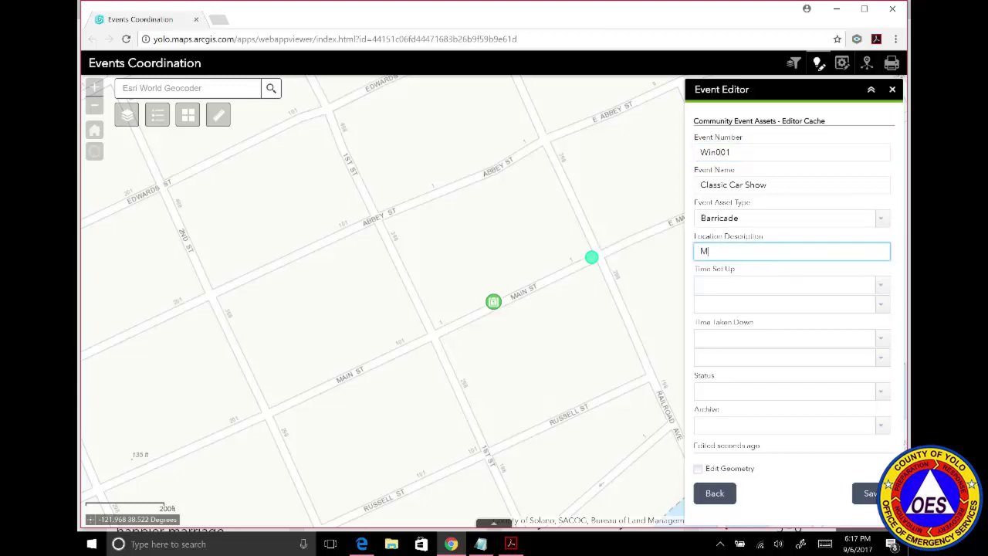
text(ain Street)
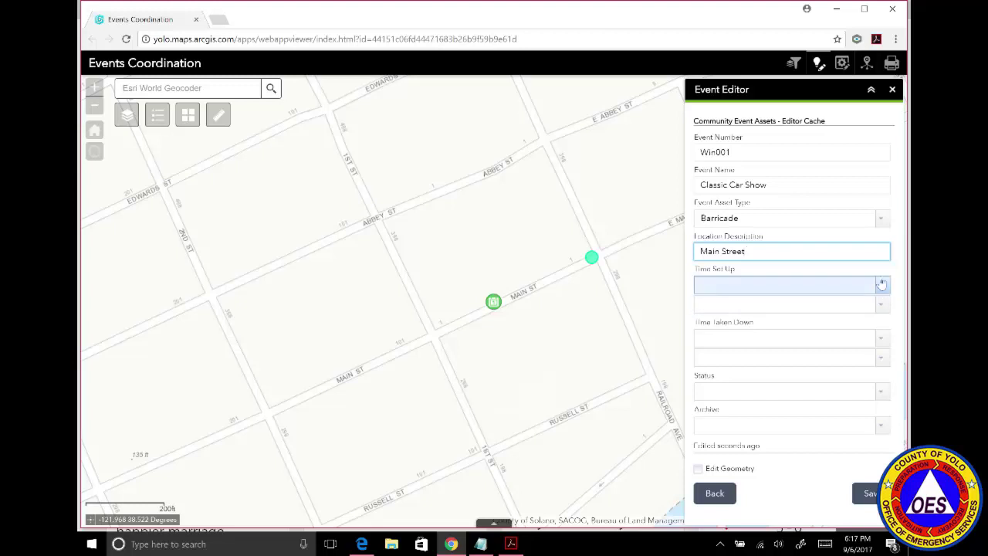
Set the set-up time to 9/8/2017 3:00 PM and take-down to 9/8/2017 11:00 PM.
click(881, 285)
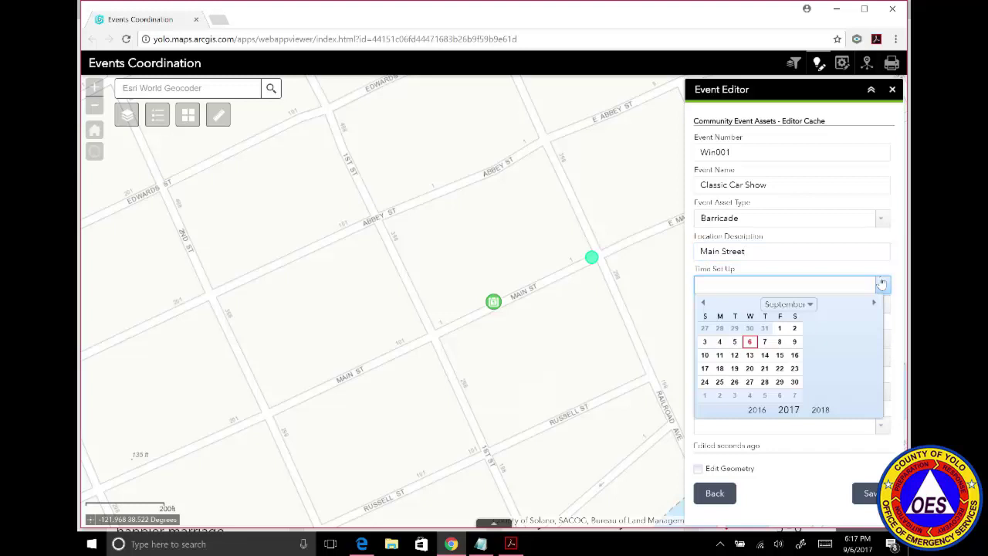
click(779, 341)
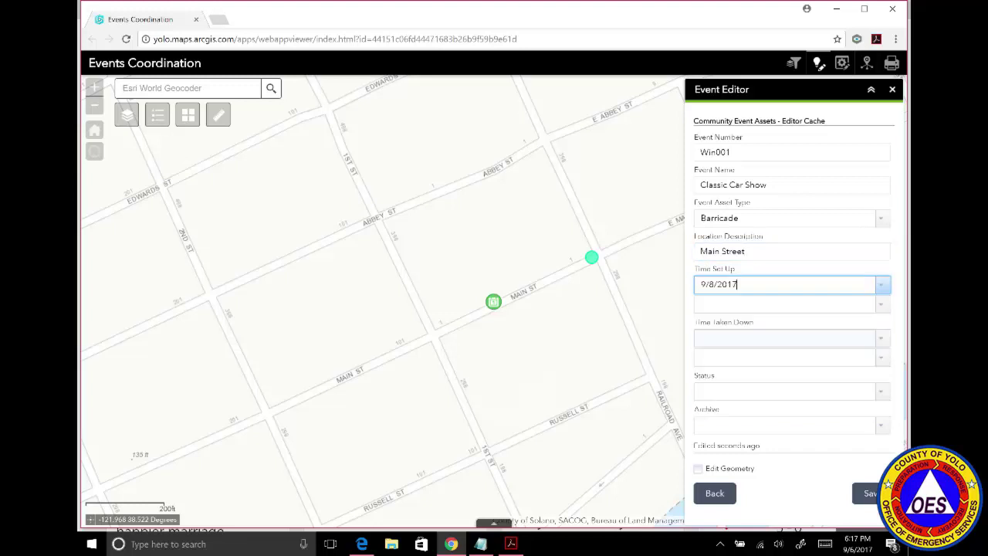
click(882, 306)
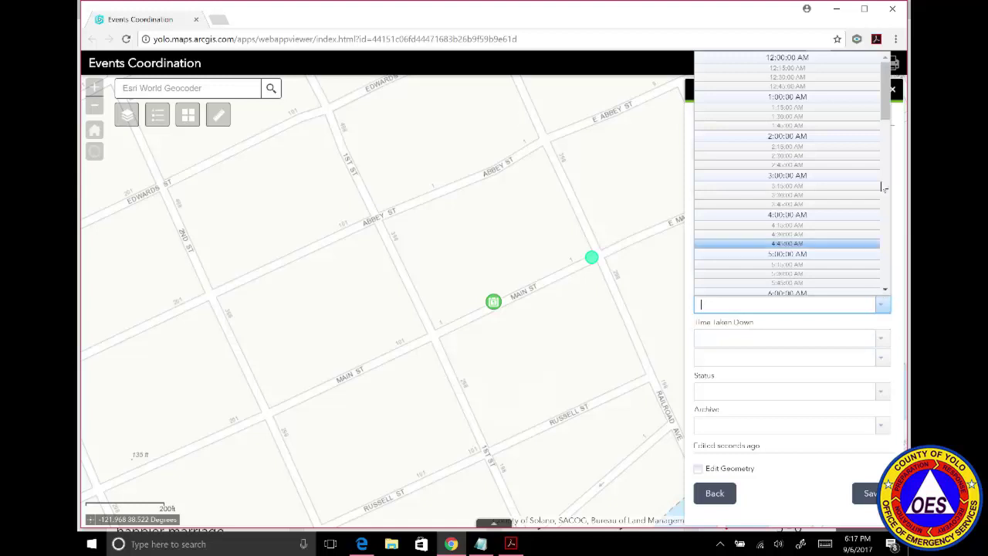
drag(885, 108, 883, 217)
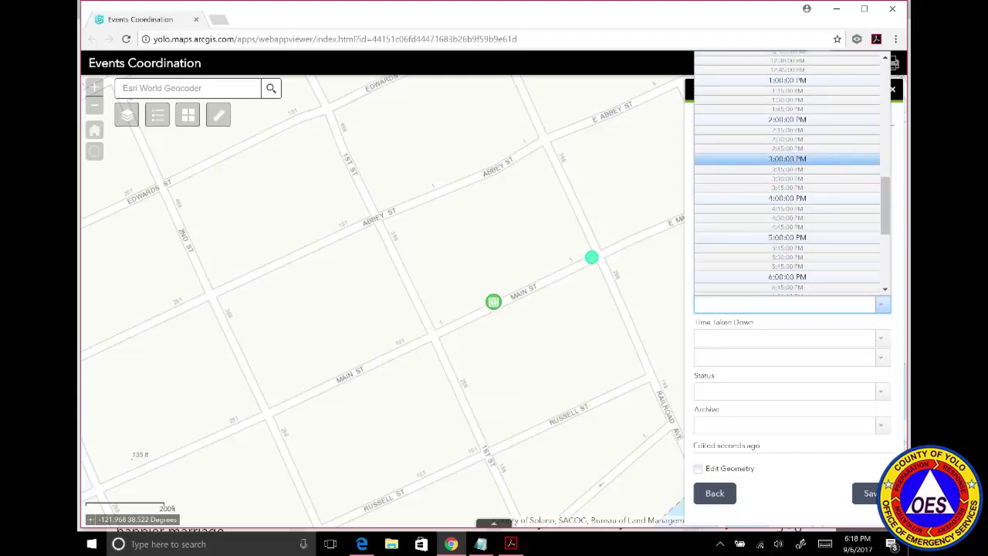
click(825, 160)
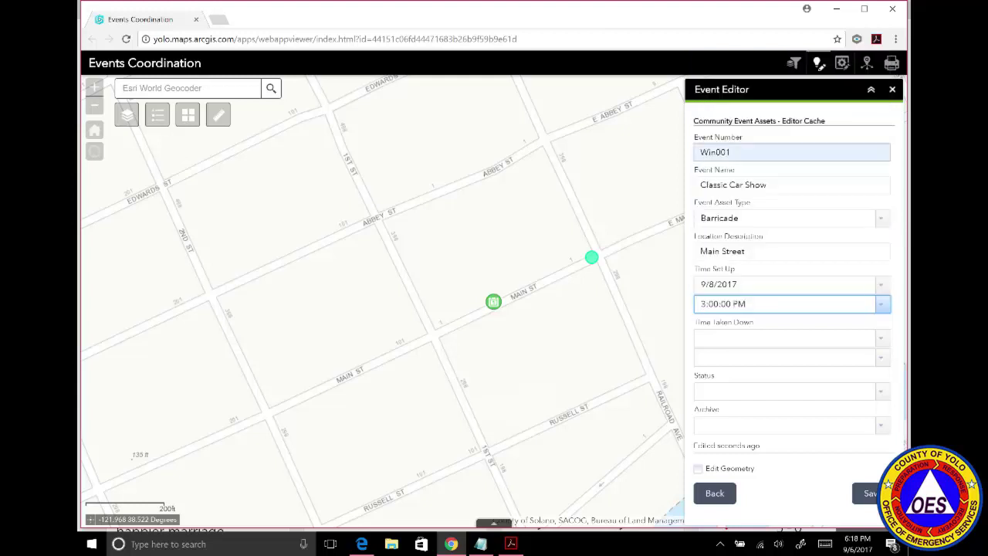
click(882, 339)
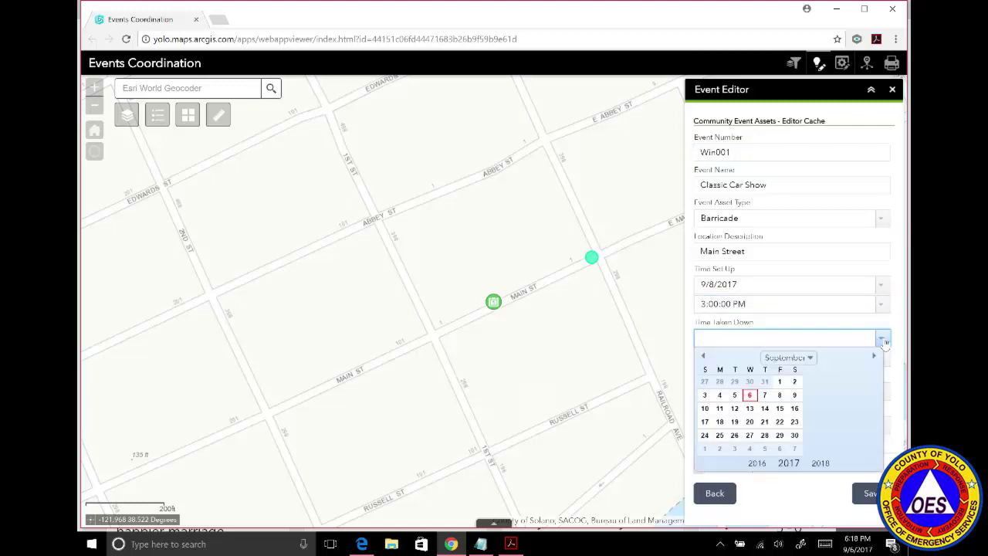
click(779, 394)
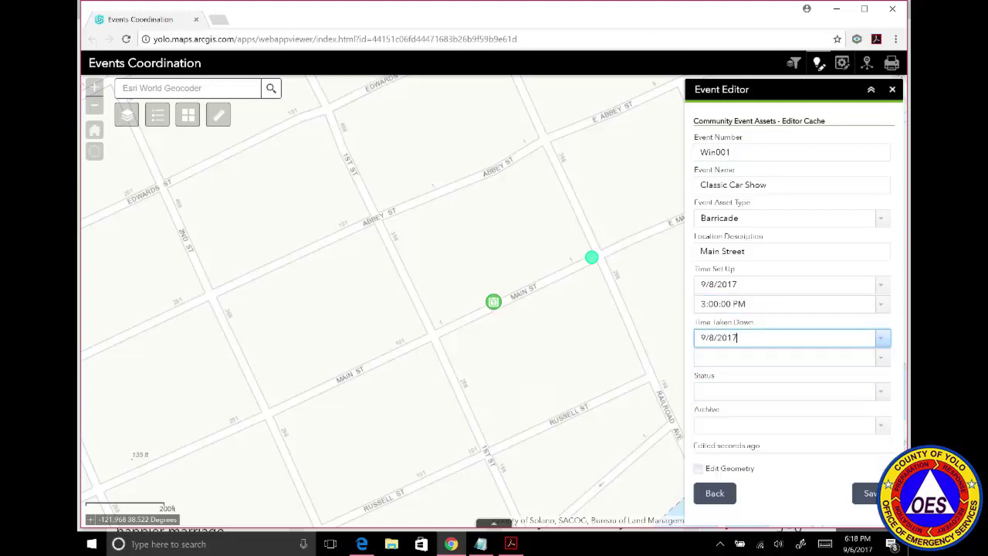
click(880, 357)
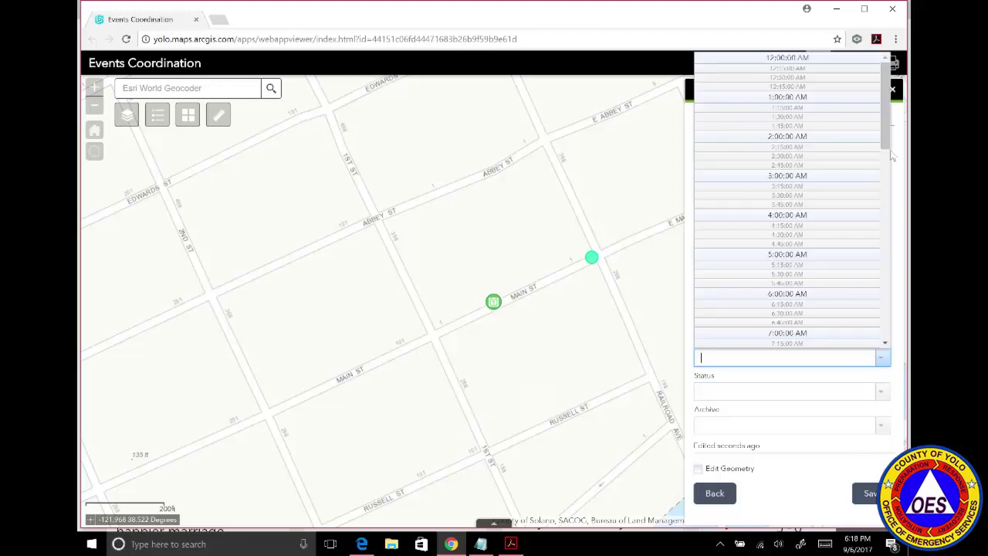
drag(885, 135, 884, 338)
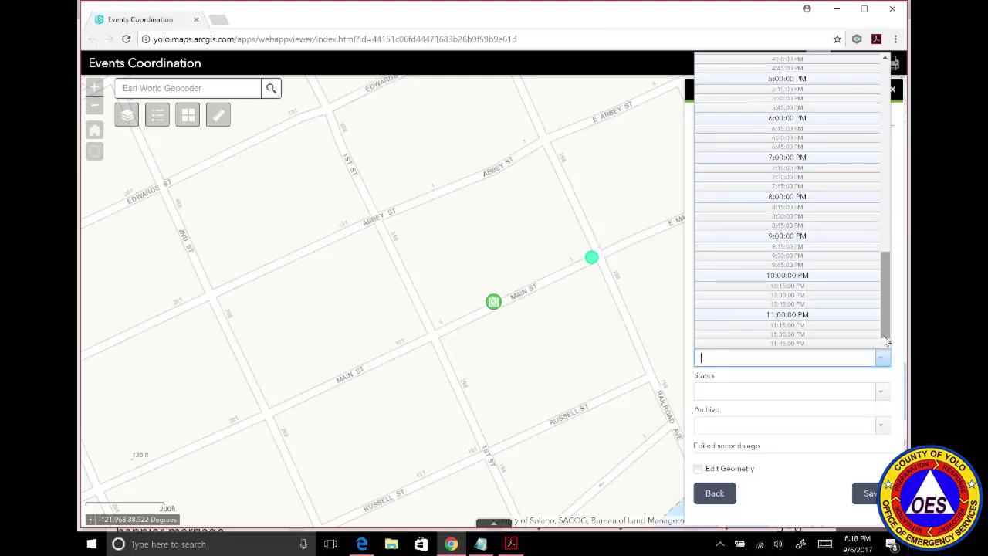
click(830, 316)
Set Status to Approved and Archive to Yes, save the barricade, and return to the templates.
click(879, 391)
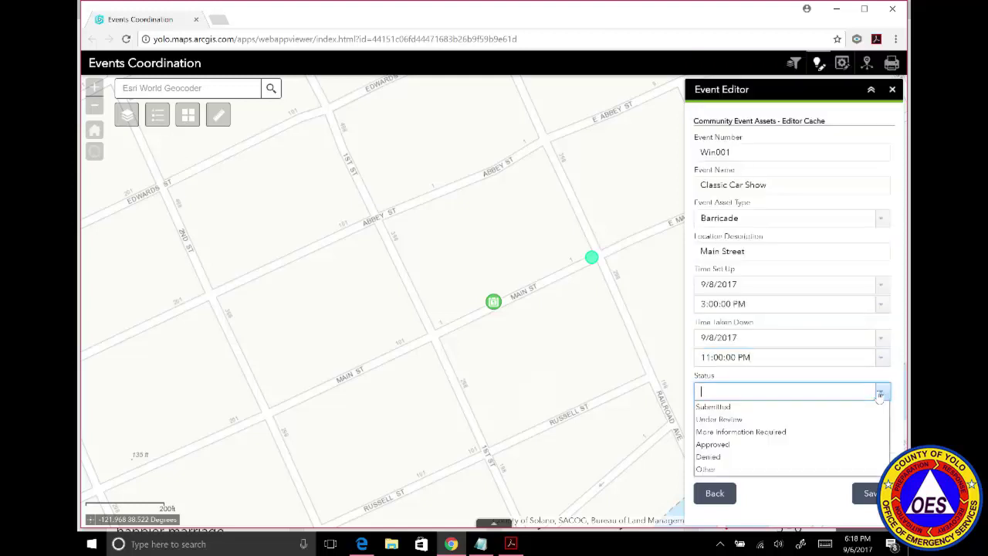
click(794, 445)
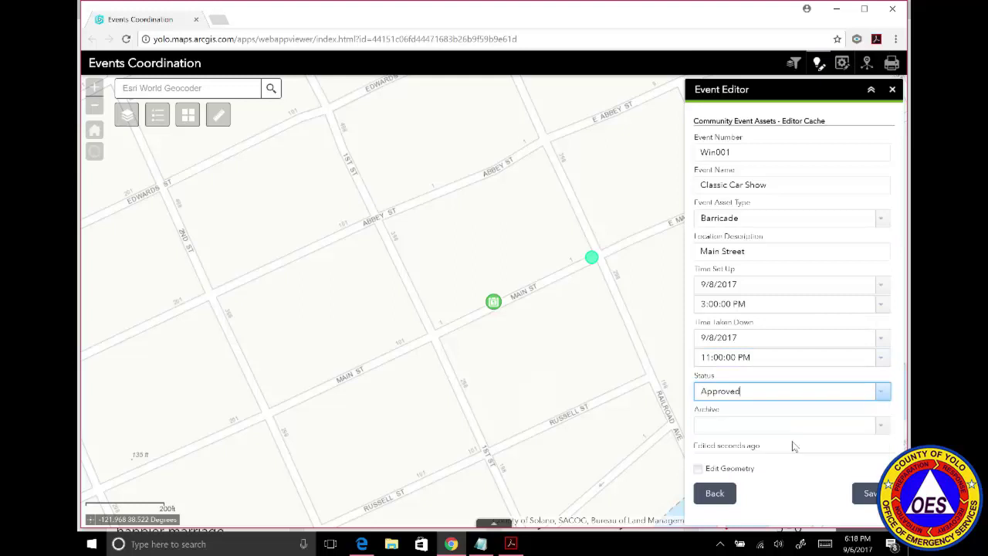
click(881, 426)
click(876, 440)
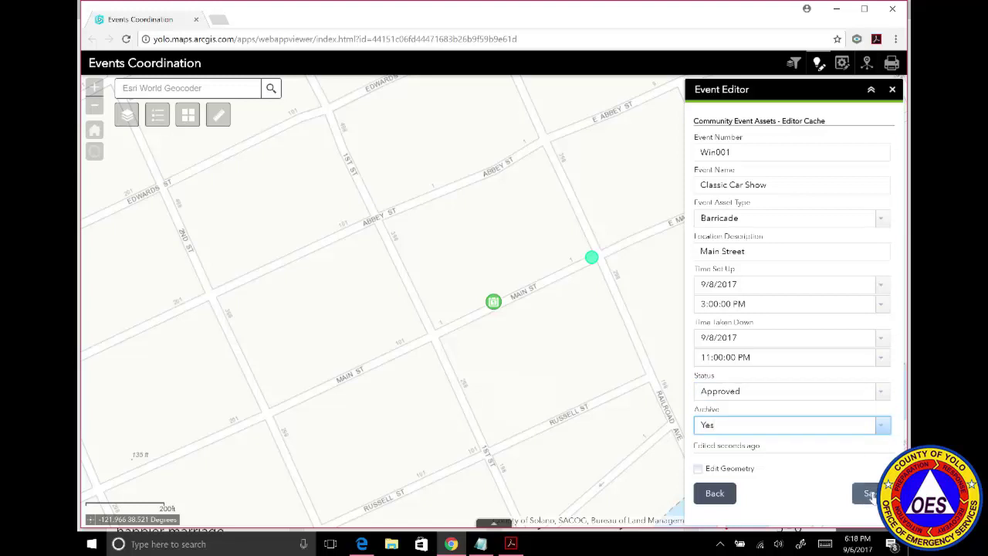
click(870, 495)
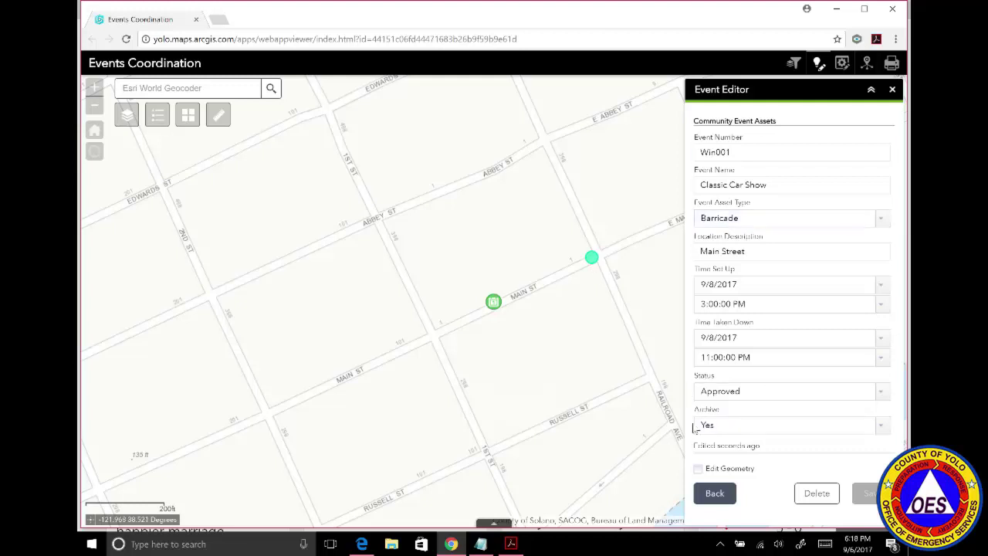
click(715, 495)
Preset the event number to Win011 and the location description to 'Main St'.
click(716, 495)
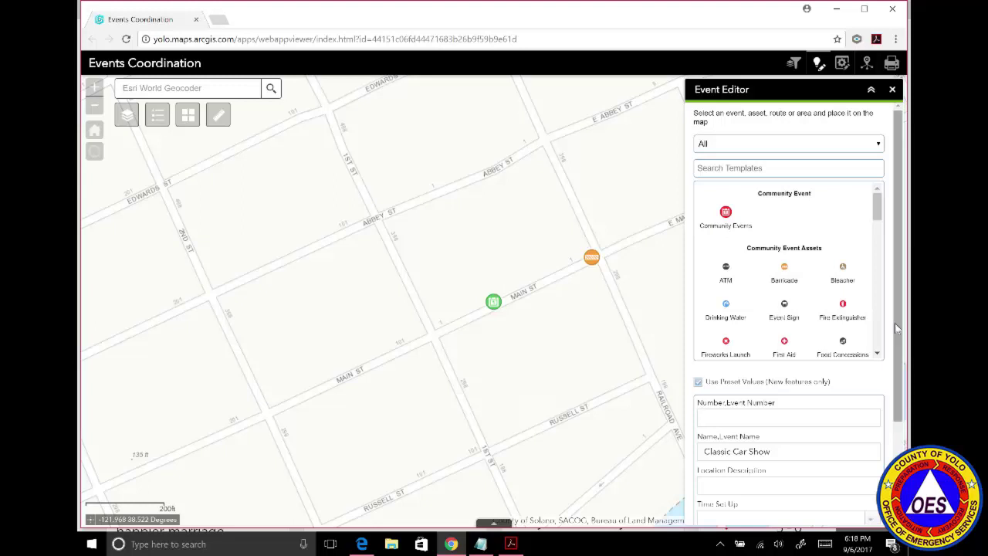
drag(896, 327, 893, 405)
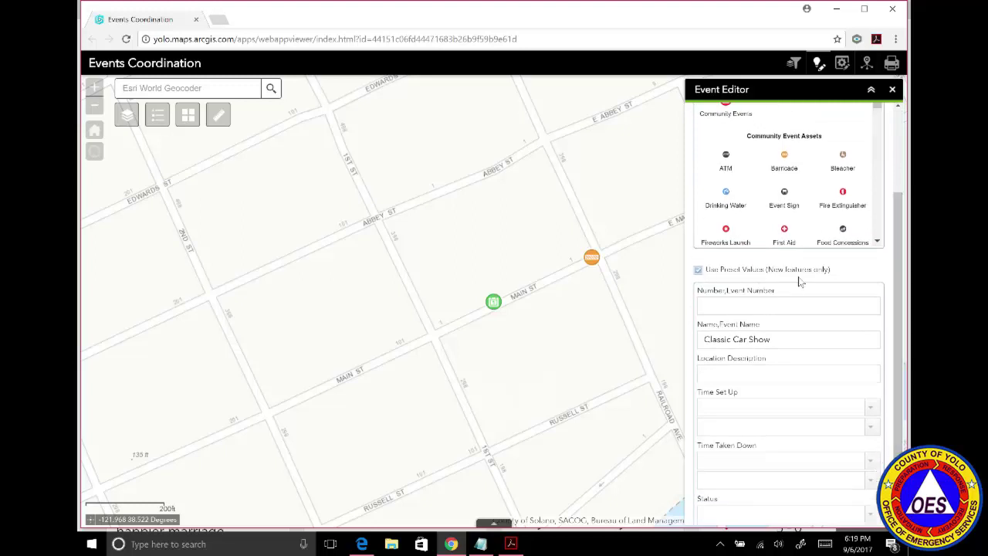
click(803, 304)
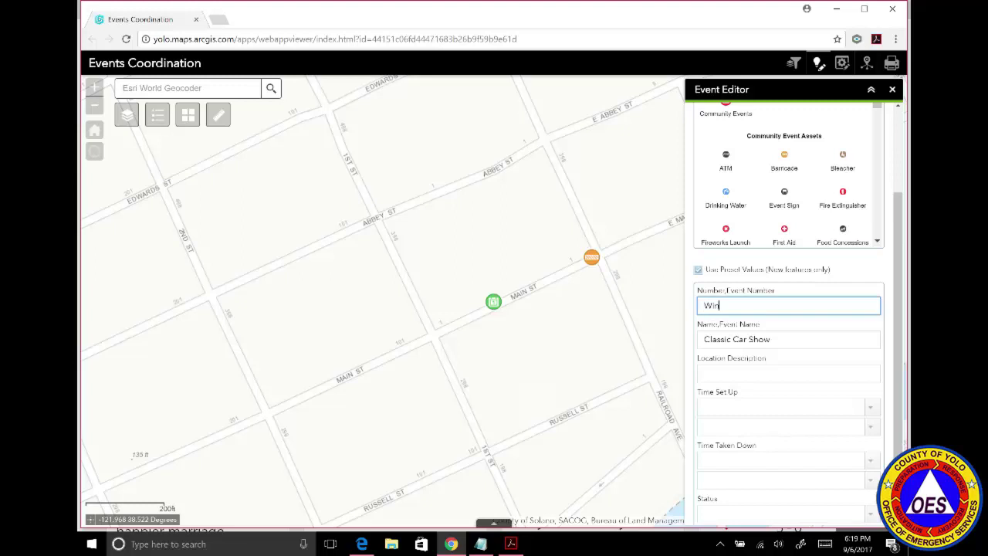
text(Win011)
click(778, 376)
text(Main Street)
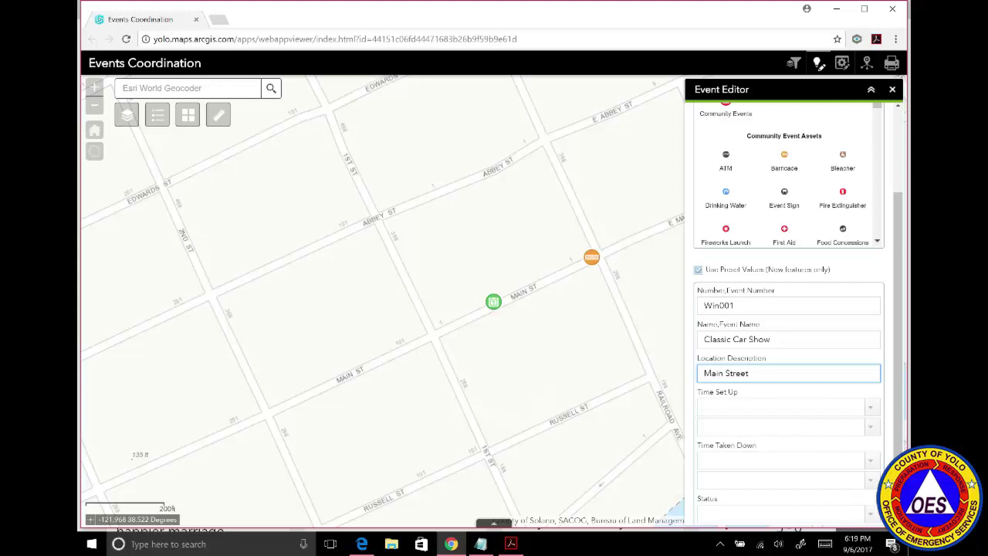
Preset set-up to 9/8/2017 3:00 PM and take-down to 9/8/2017 11:00 PM.
click(870, 408)
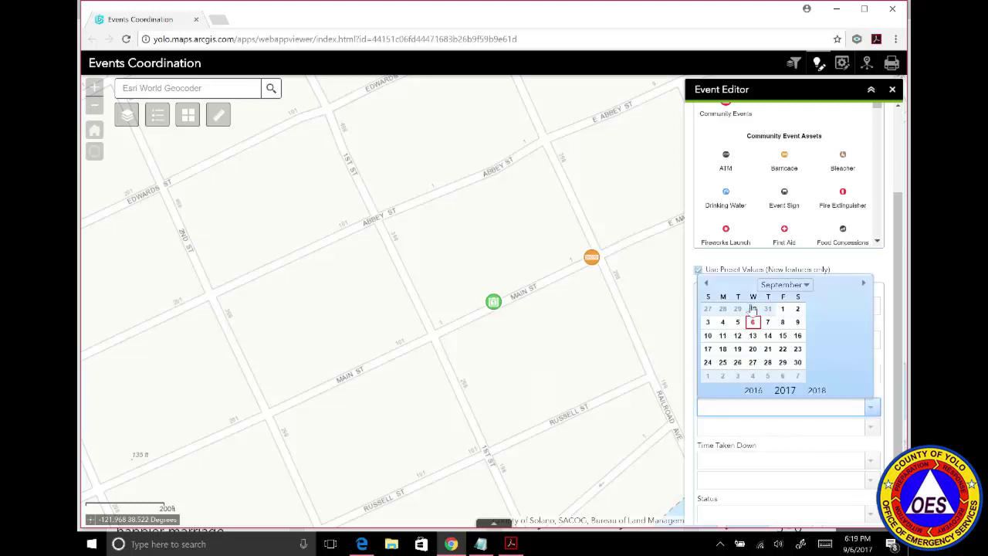
click(781, 323)
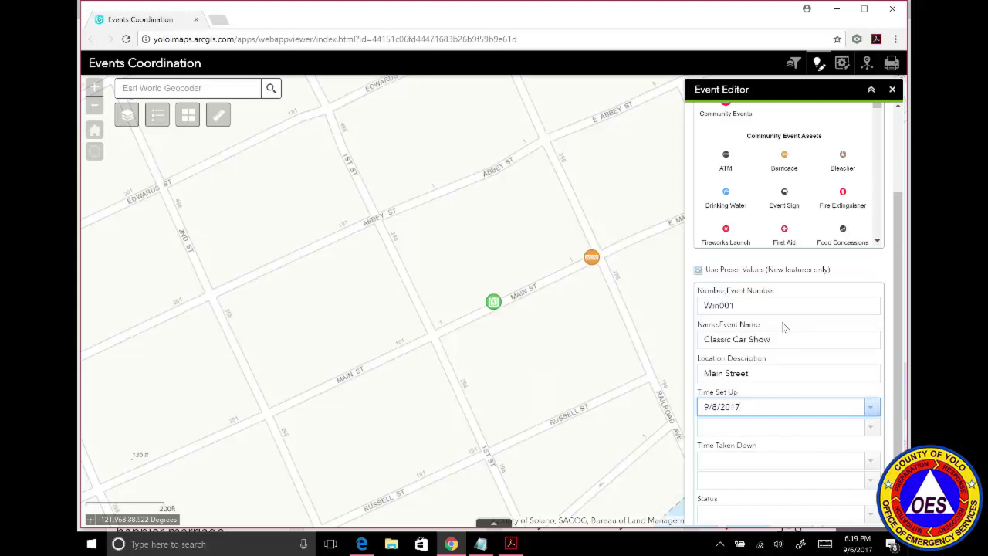
click(871, 427)
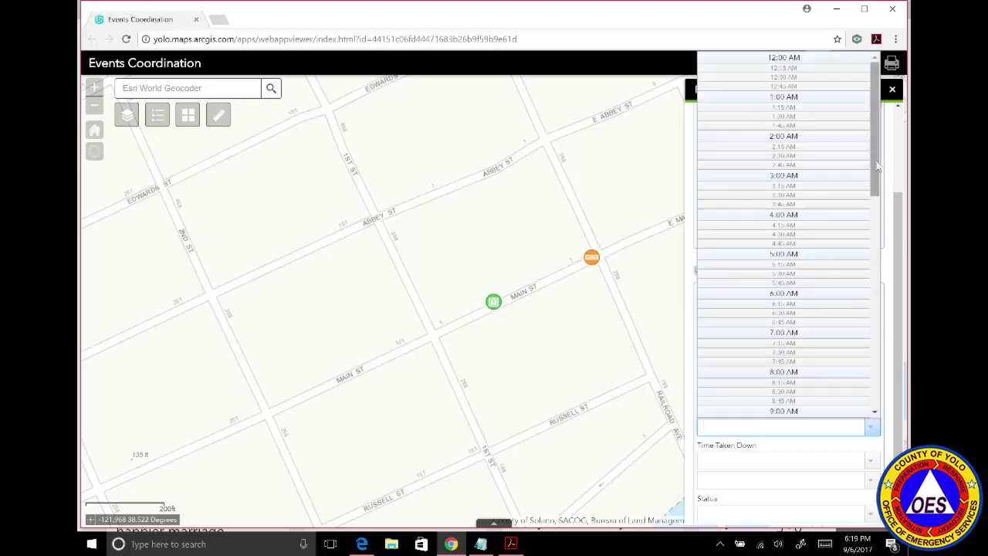
drag(873, 156, 868, 295)
click(844, 291)
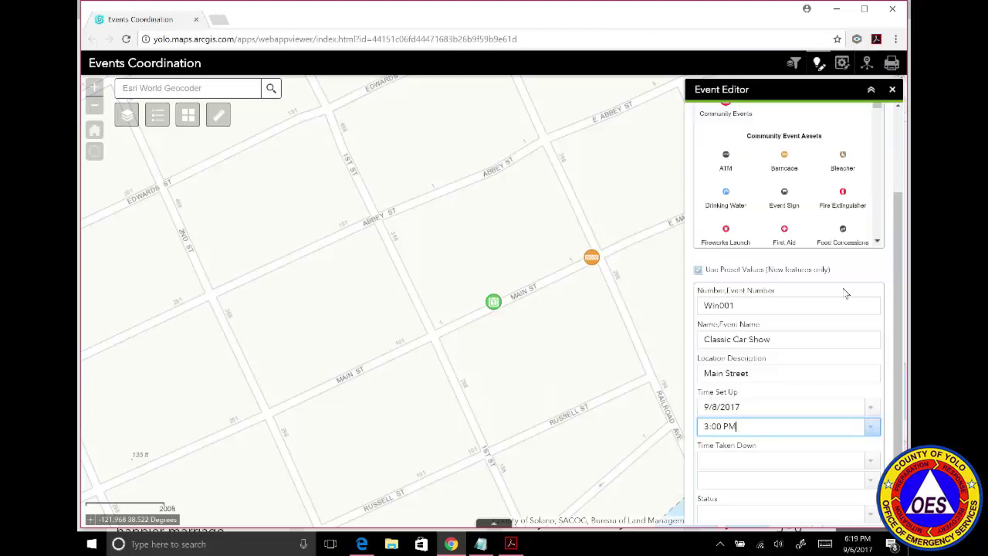
click(872, 462)
click(781, 375)
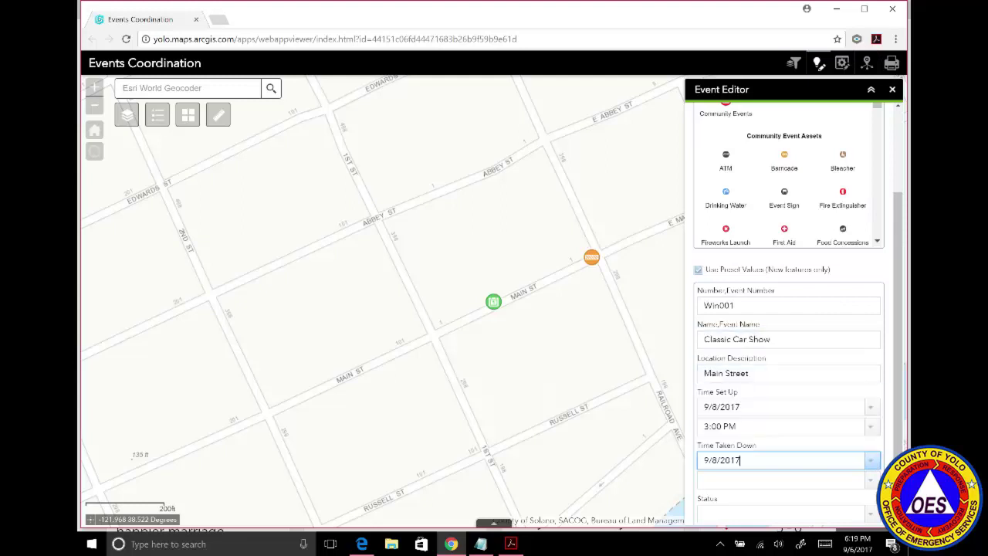
click(871, 480)
drag(875, 189, 868, 436)
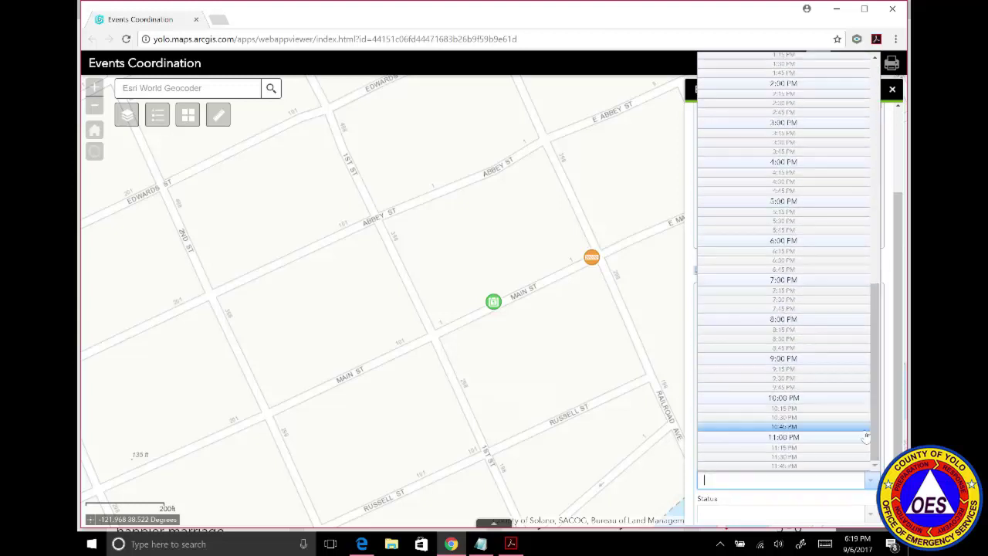
click(856, 437)
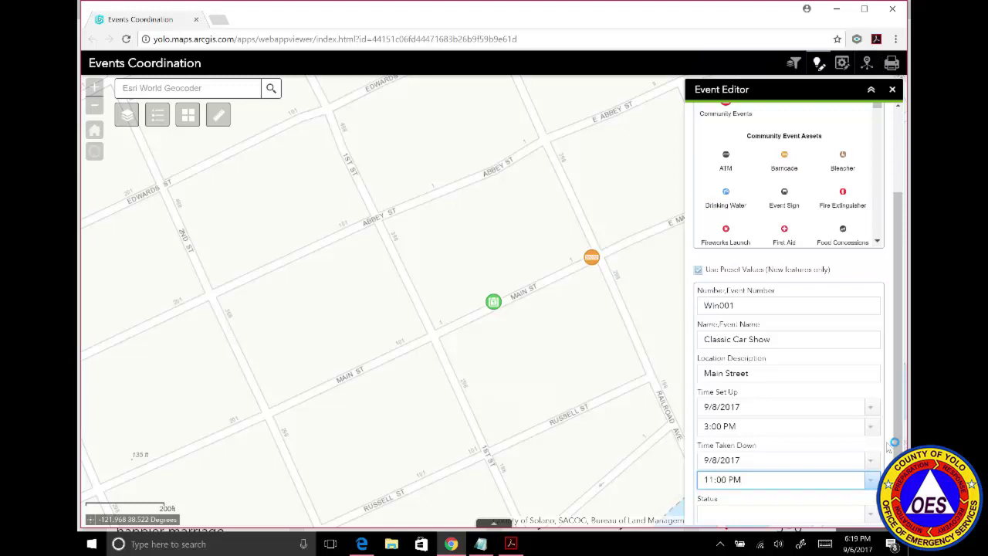
Preset the Status field to Approved.
scroll(894, 443, down, 1)
click(872, 503)
click(872, 503)
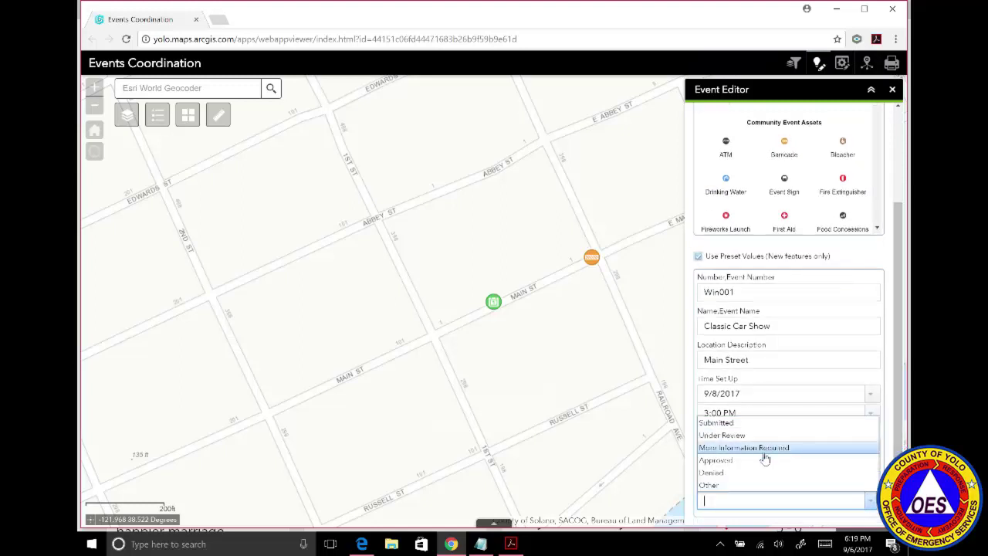
click(763, 460)
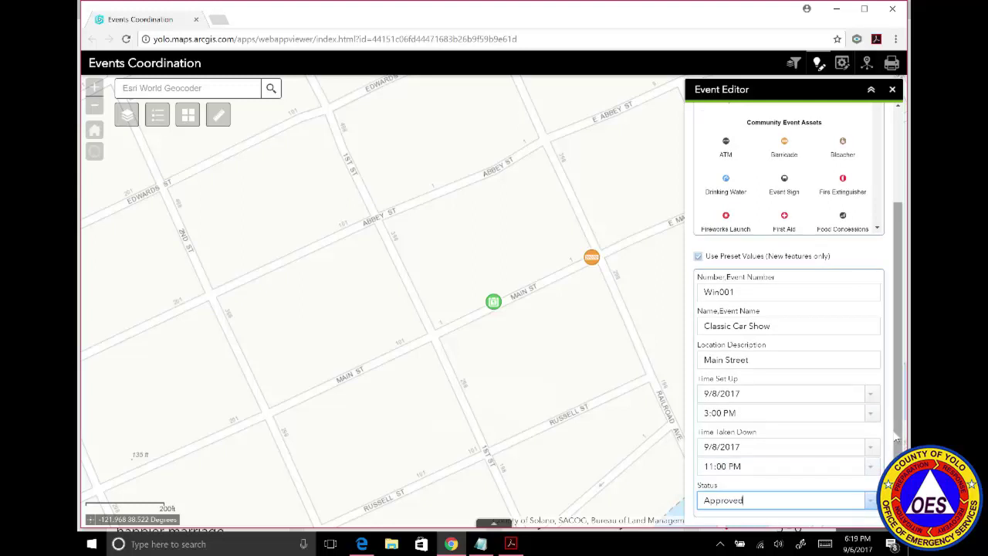
drag(896, 438, 900, 340)
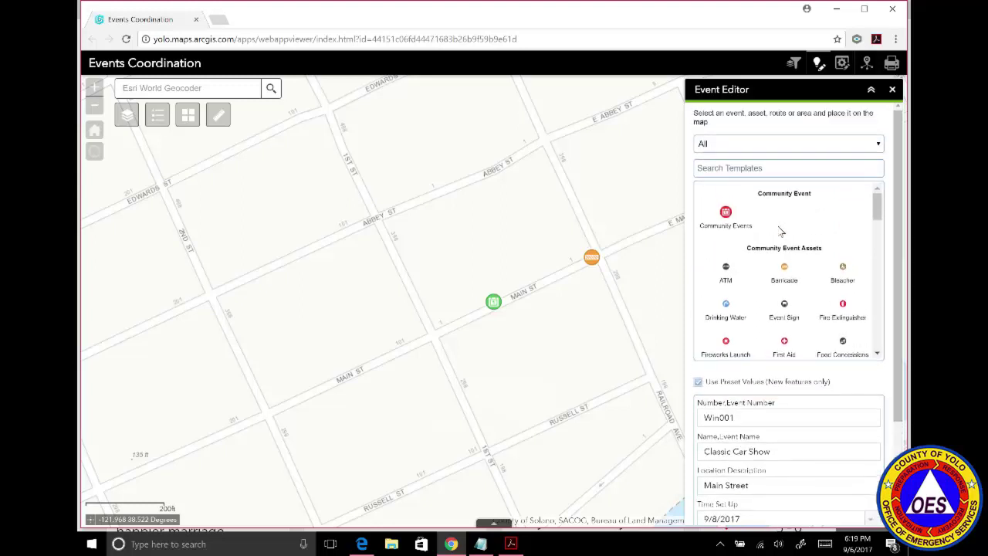
Place and save three barricades on Main St: two at the 1st St corner, one further west.
click(787, 273)
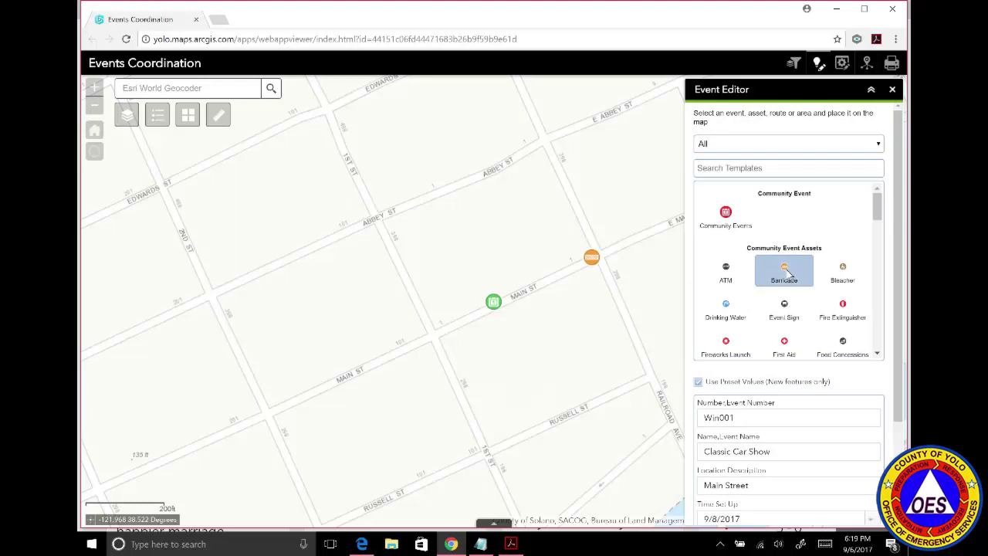
click(436, 343)
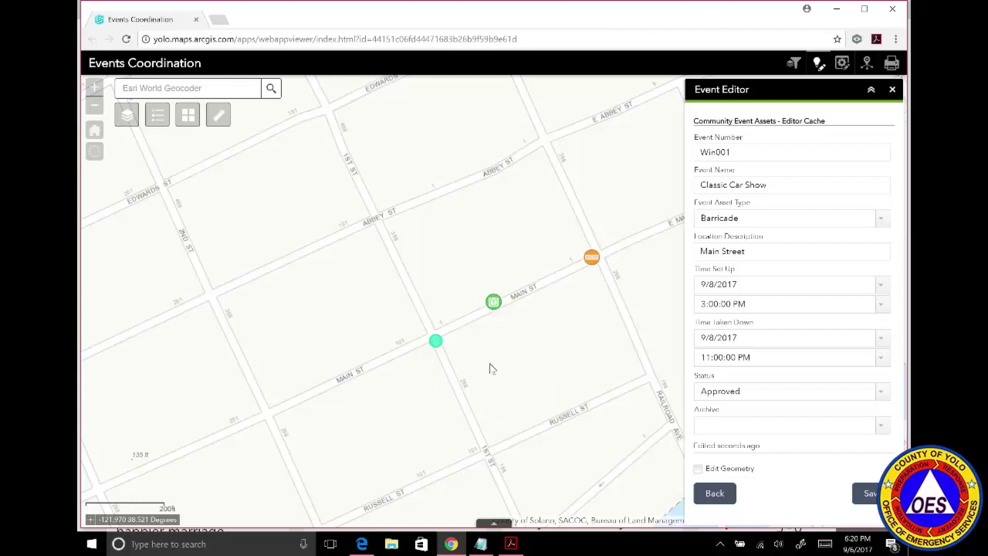
click(867, 496)
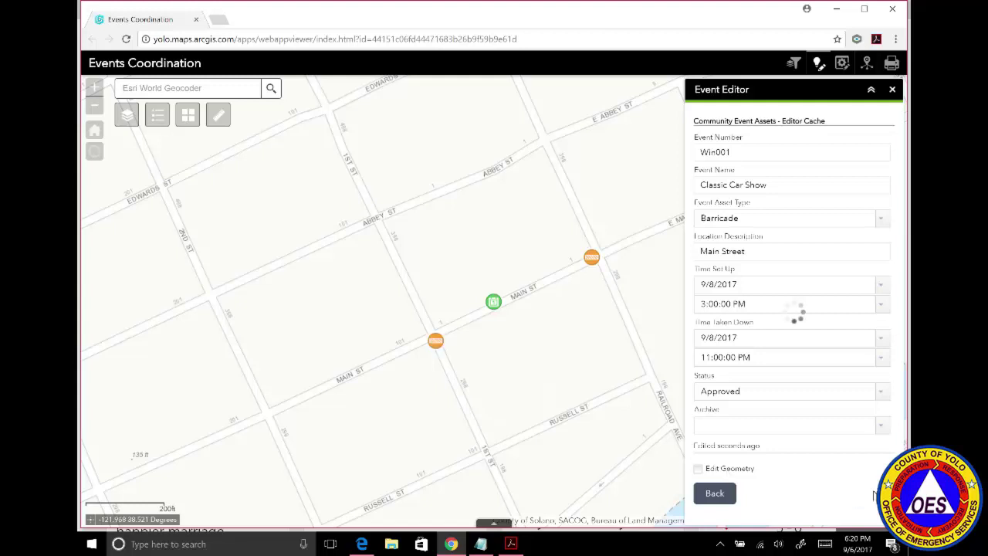
click(714, 493)
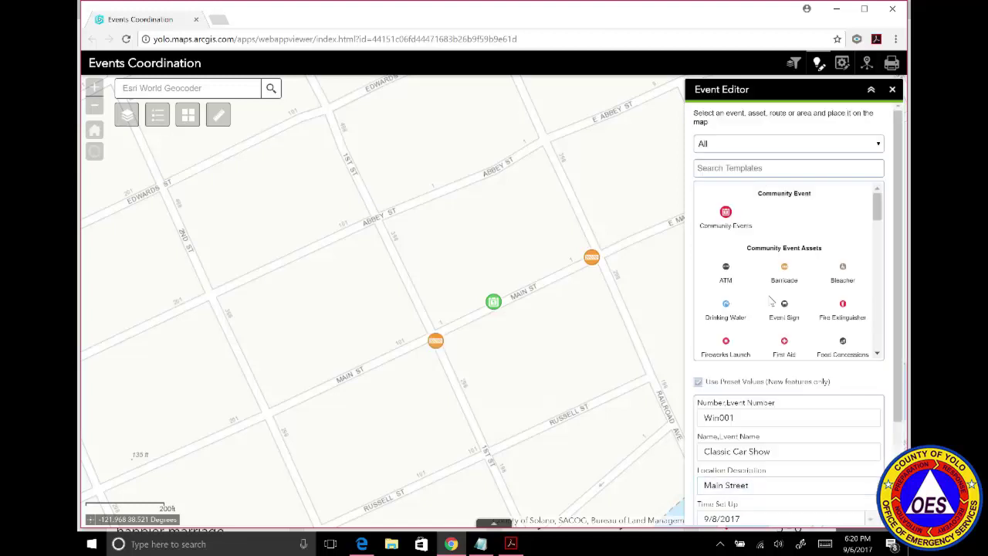
click(785, 268)
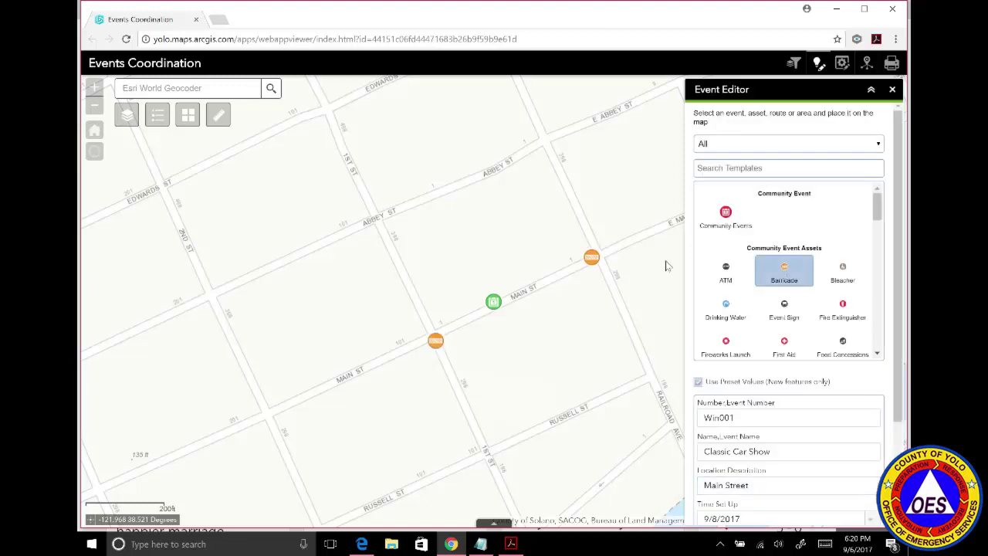
click(430, 333)
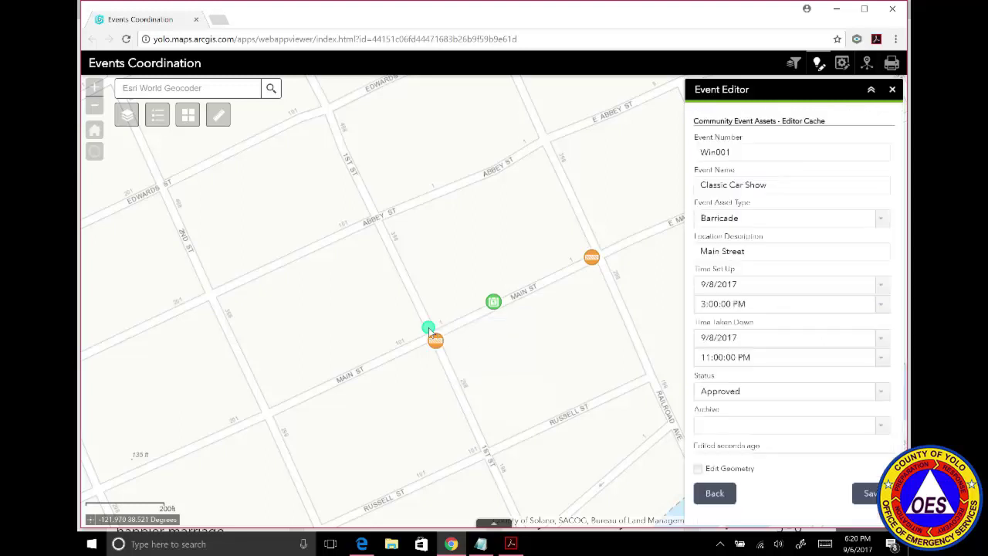
click(867, 494)
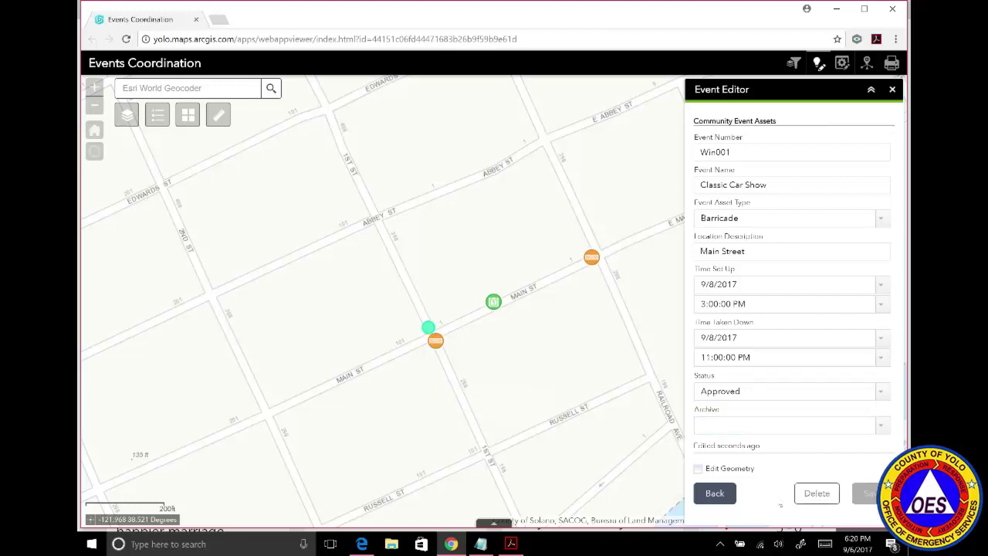
click(714, 495)
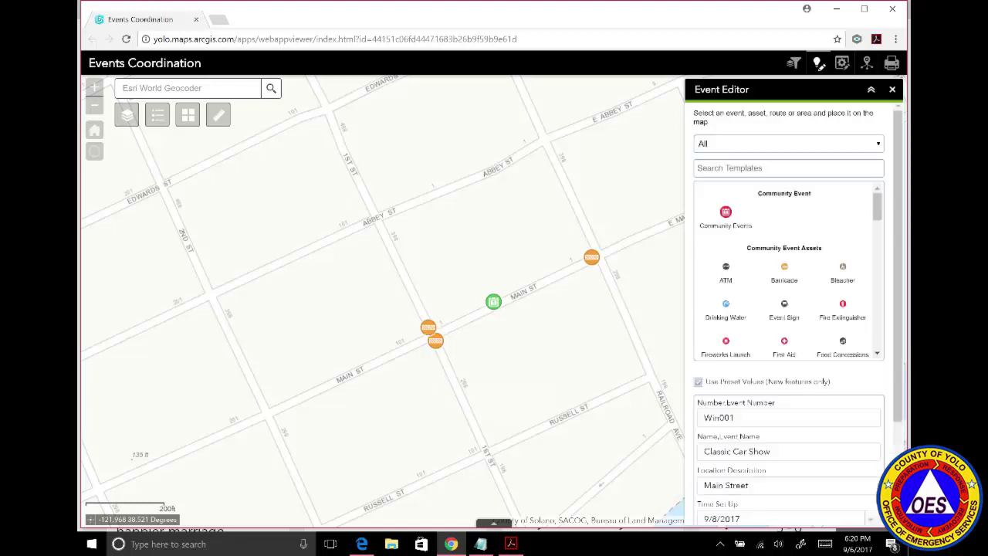
click(784, 278)
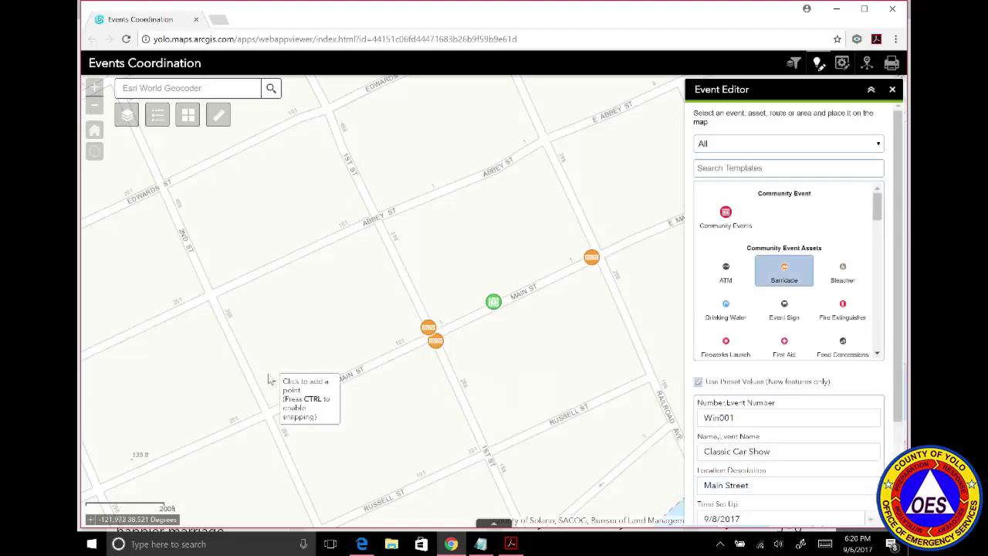
click(270, 423)
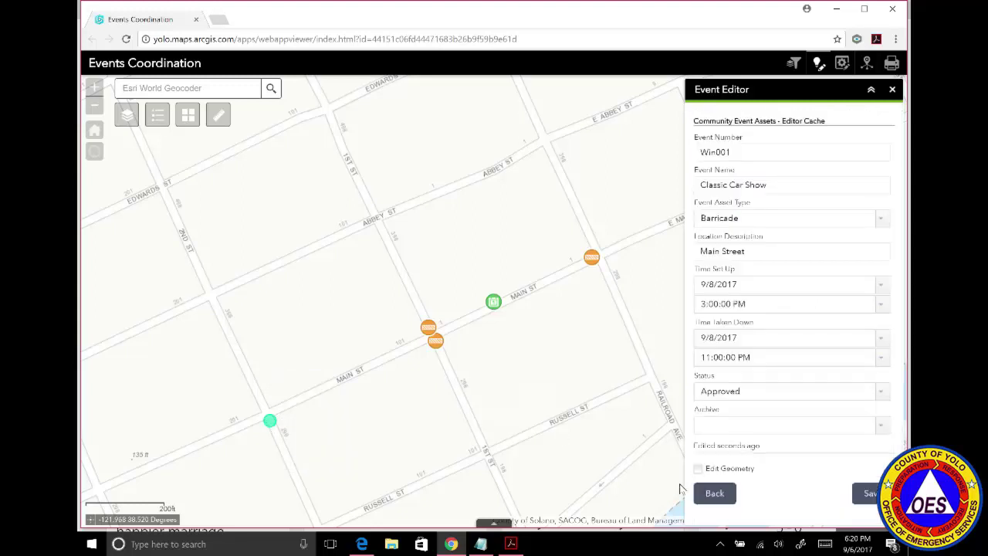
click(869, 494)
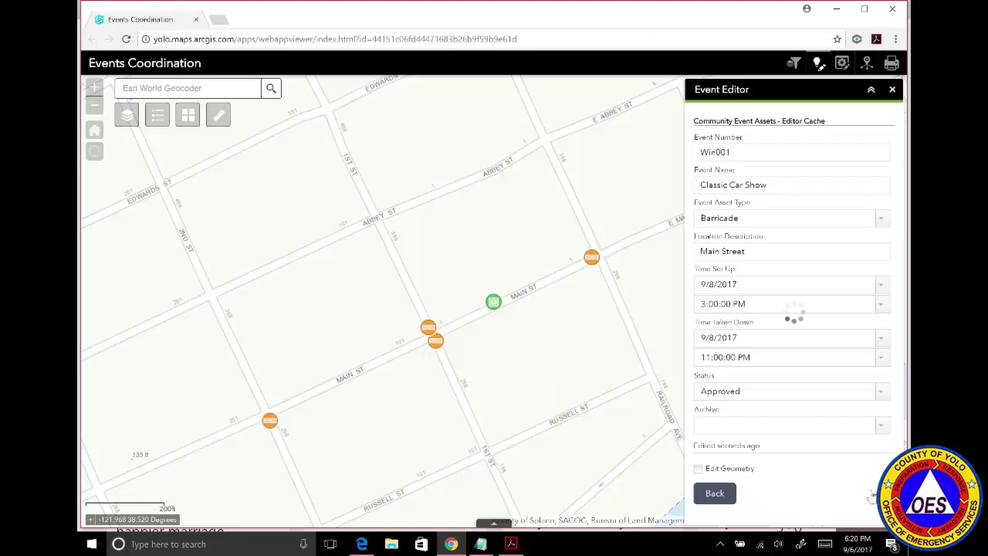
click(710, 494)
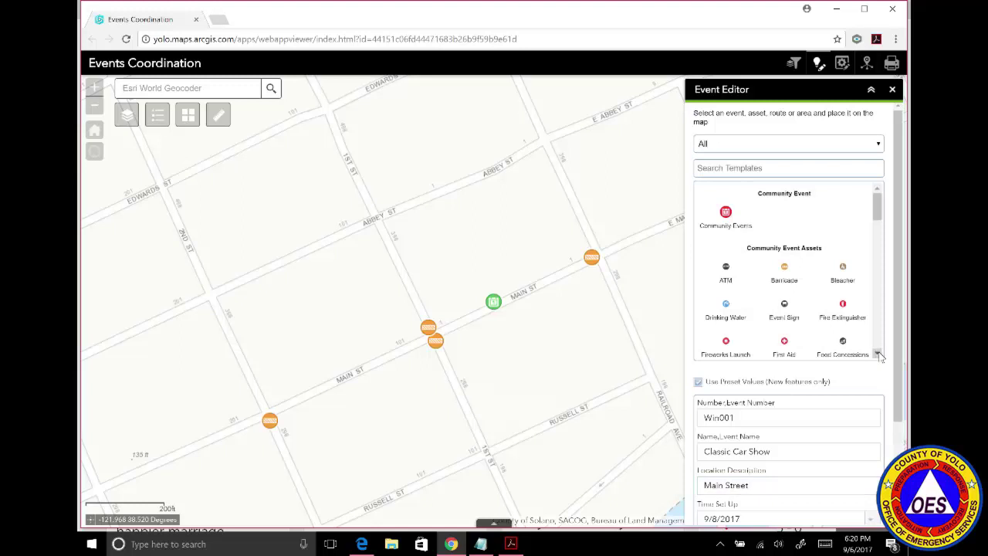
Place and save a First Aid point on Main Street.
scroll(880, 355, down, 3)
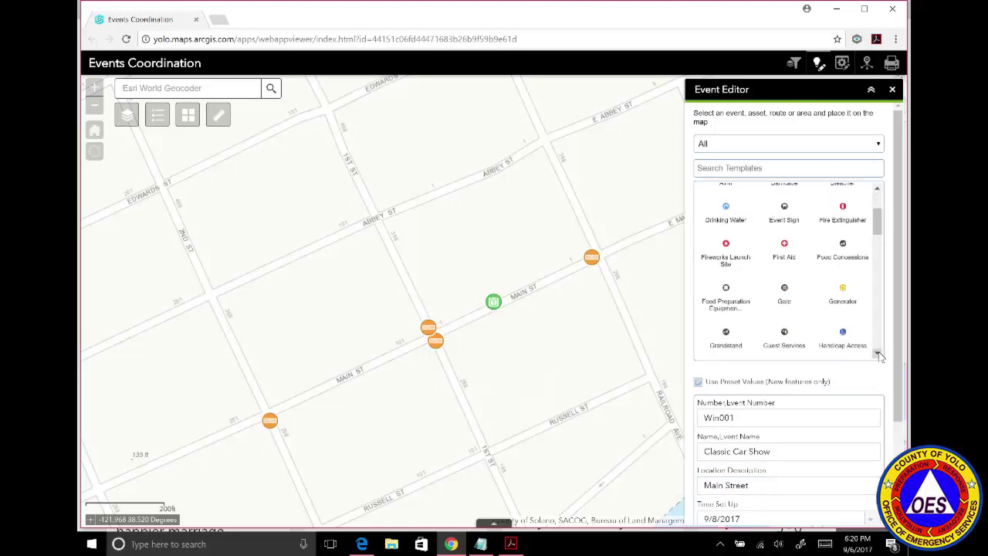
click(791, 254)
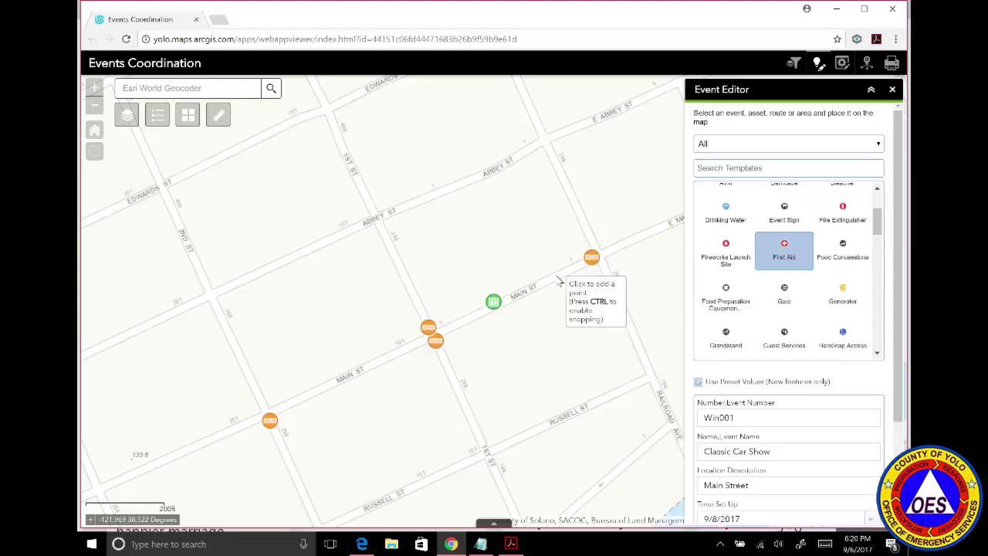
click(473, 323)
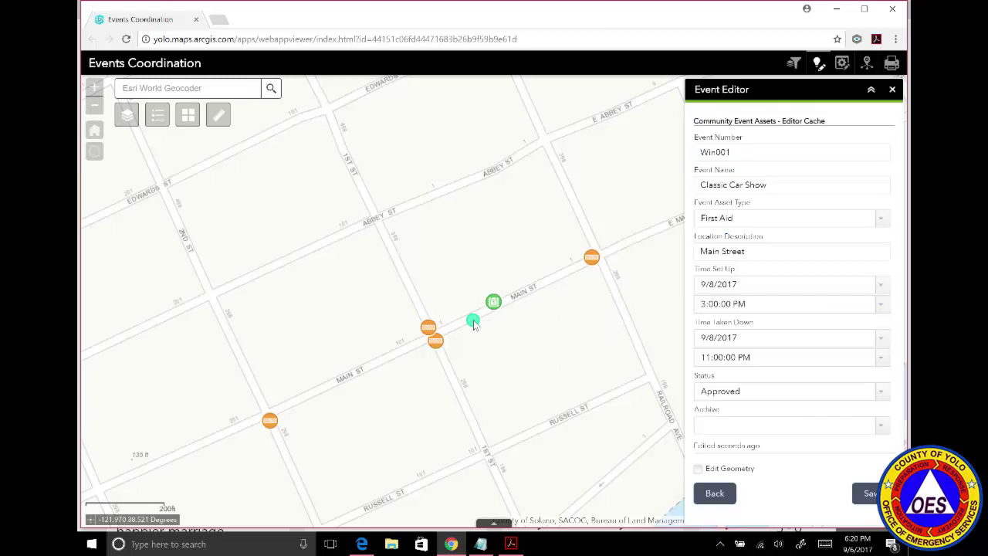
click(861, 493)
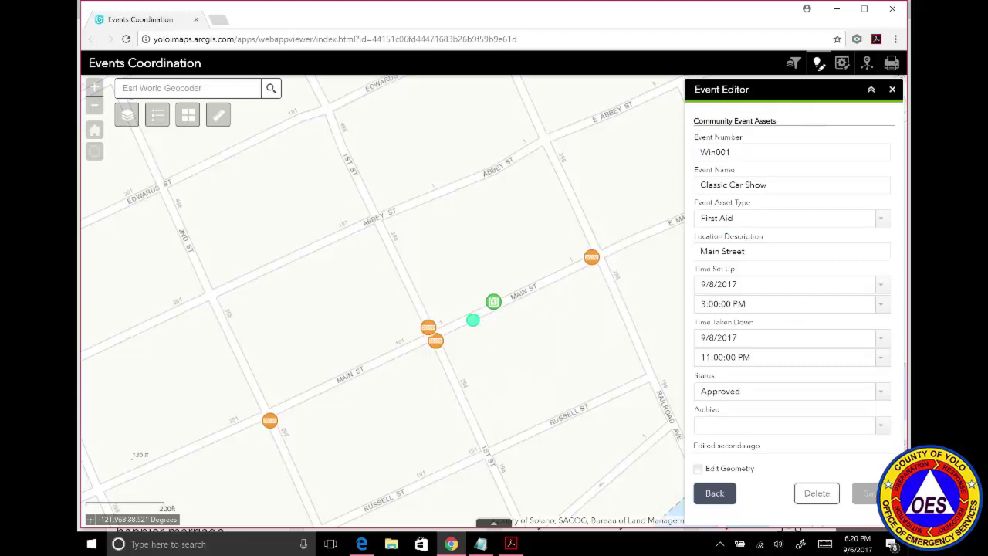
click(715, 494)
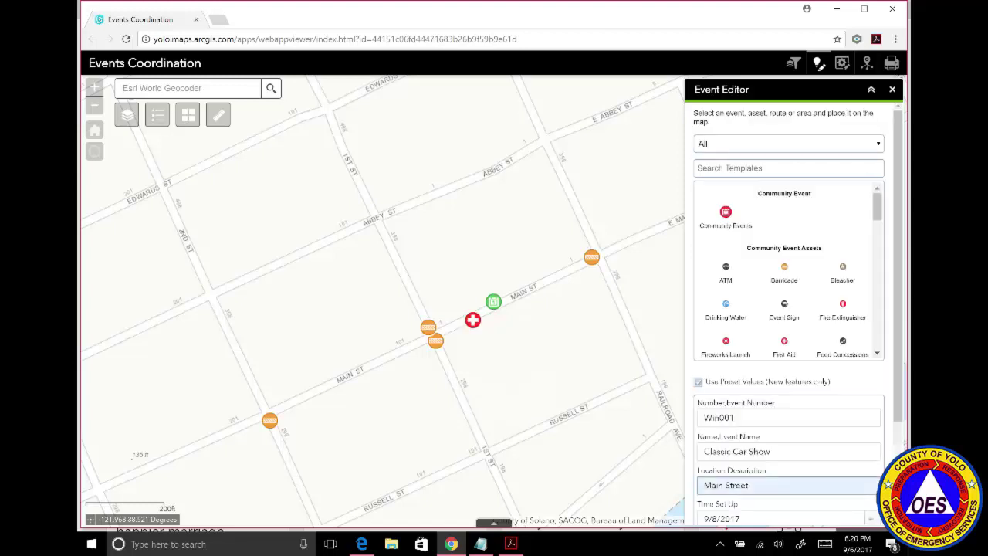
Place and save a Beer & Wine Tasting point on Main Street.
scroll(787, 270, down, 2)
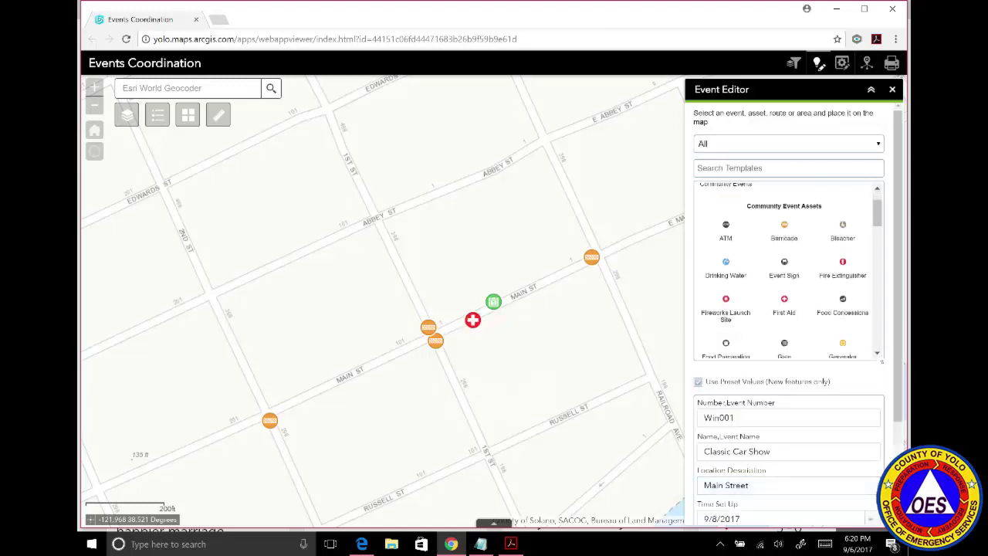
scroll(787, 270, down, 3)
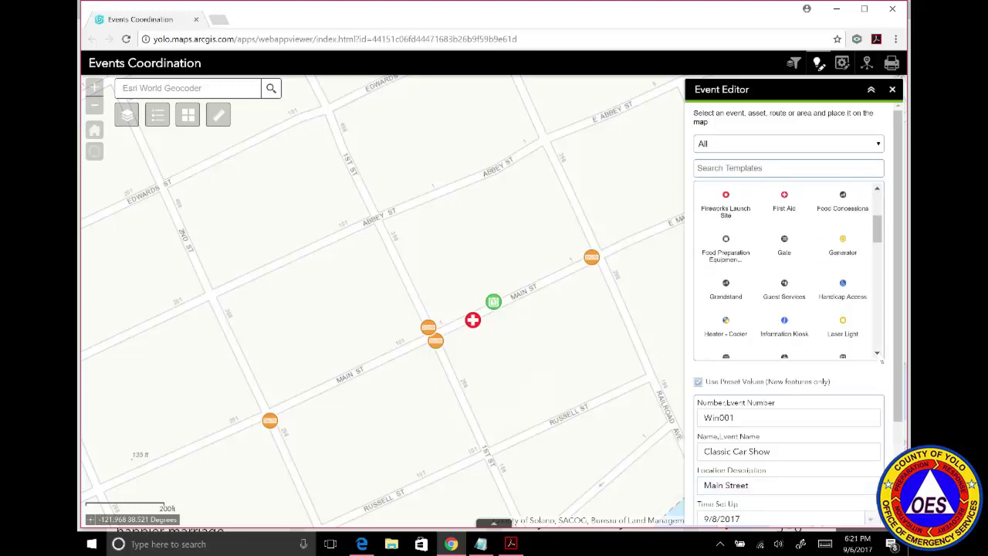
scroll(787, 270, down, 3)
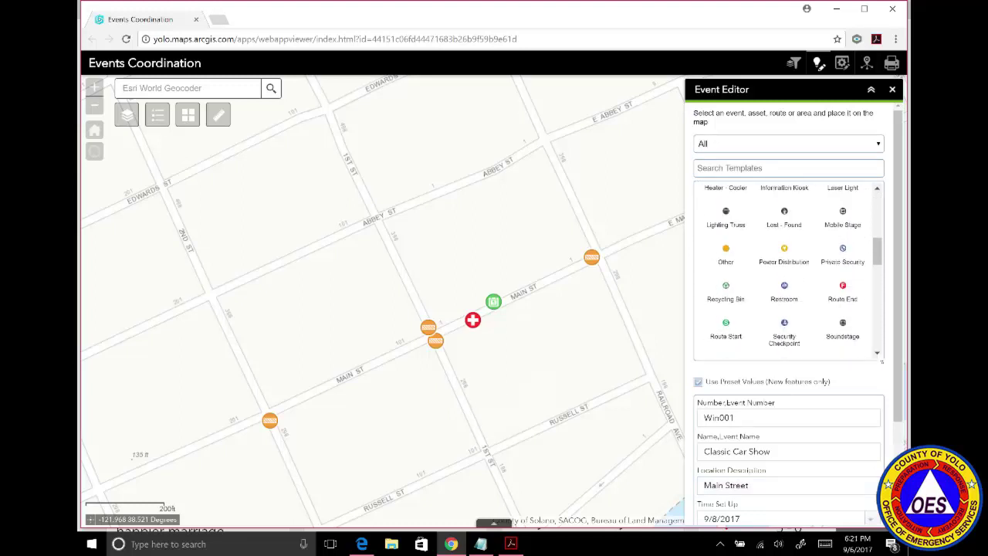
scroll(748, 342, down, 2)
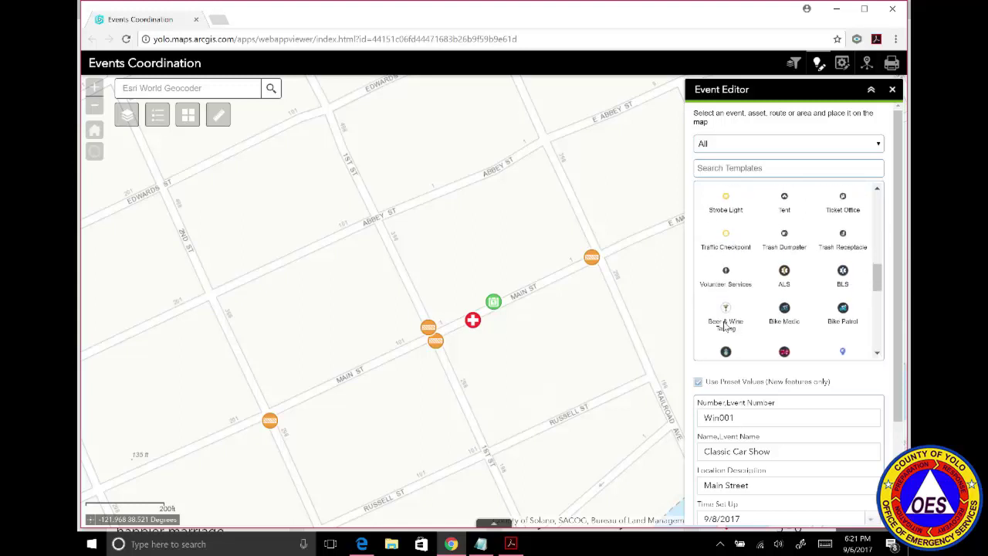
click(725, 324)
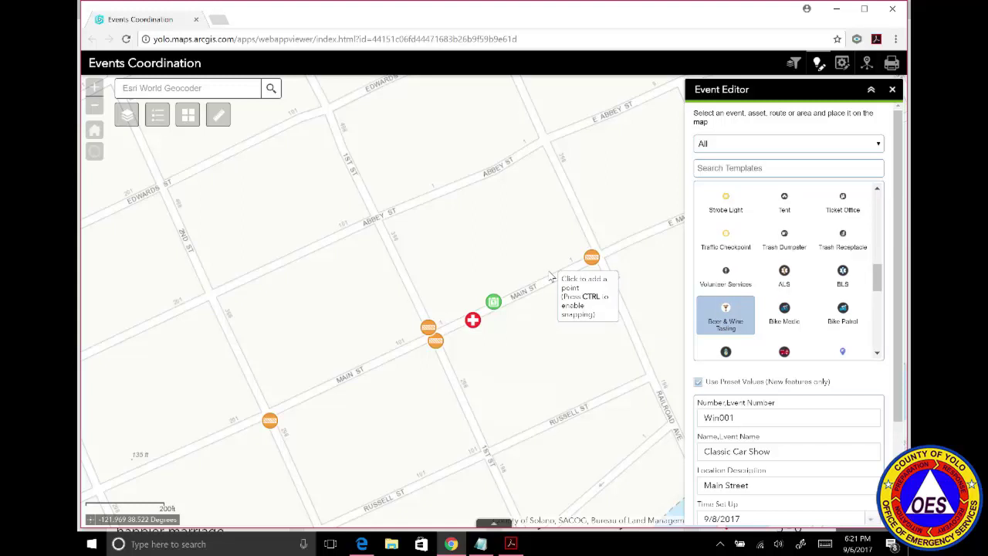
click(548, 272)
click(864, 494)
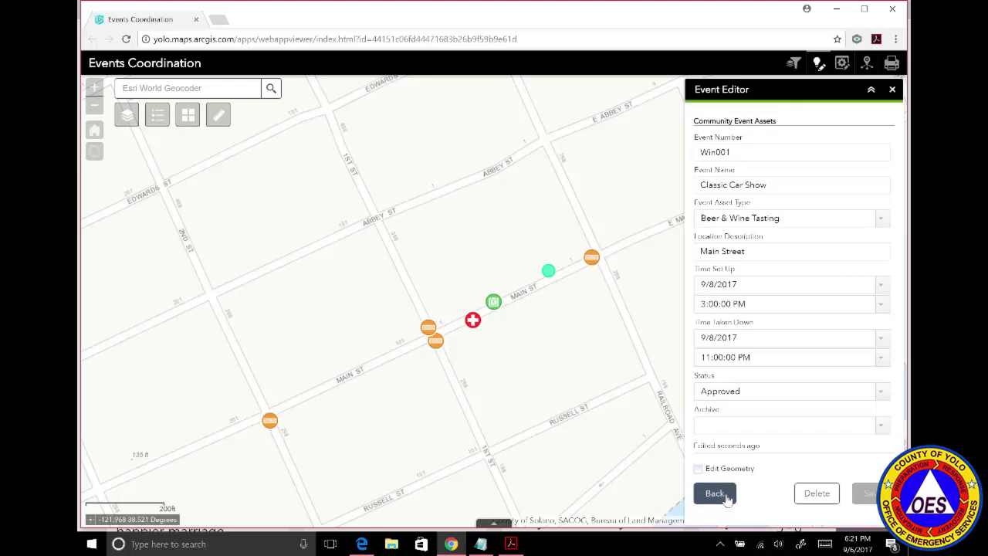
click(714, 493)
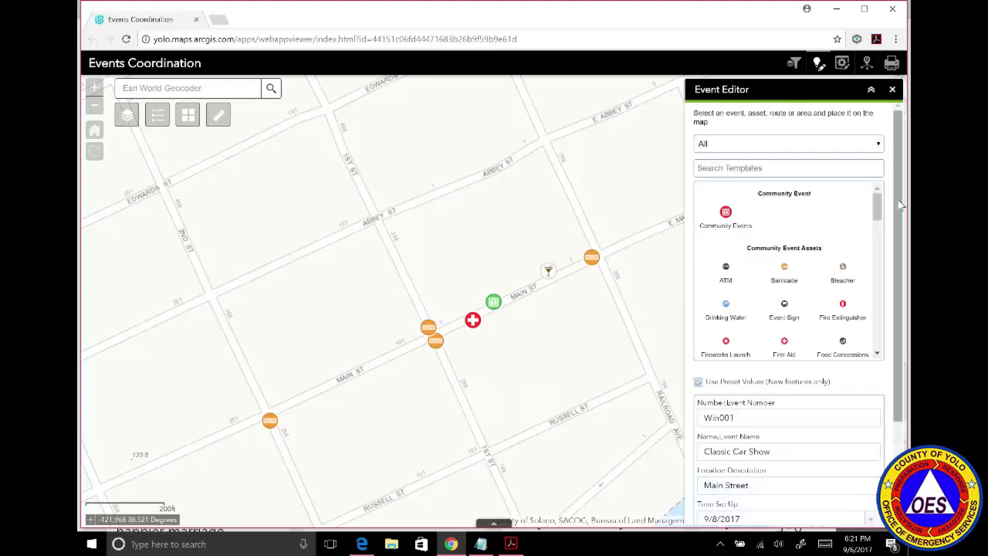
Draw an Event Route line along Main Street from Railroad Ave to 1st St.
drag(876, 203, 879, 324)
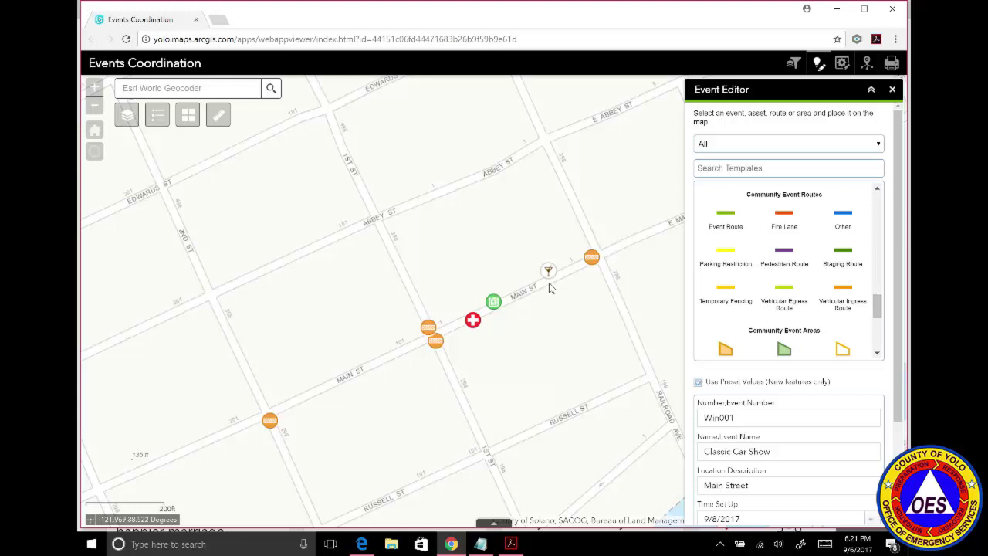
click(95, 88)
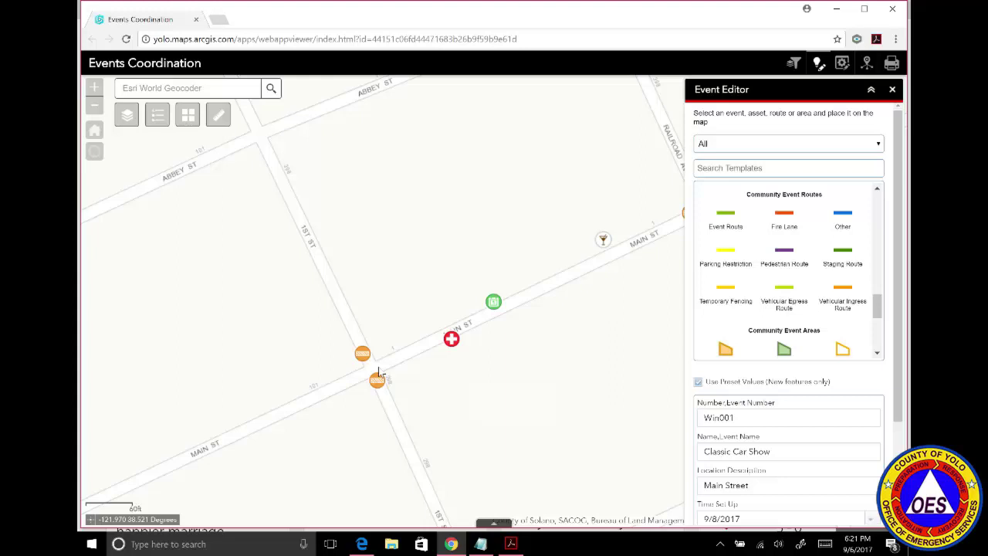
drag(562, 331, 478, 335)
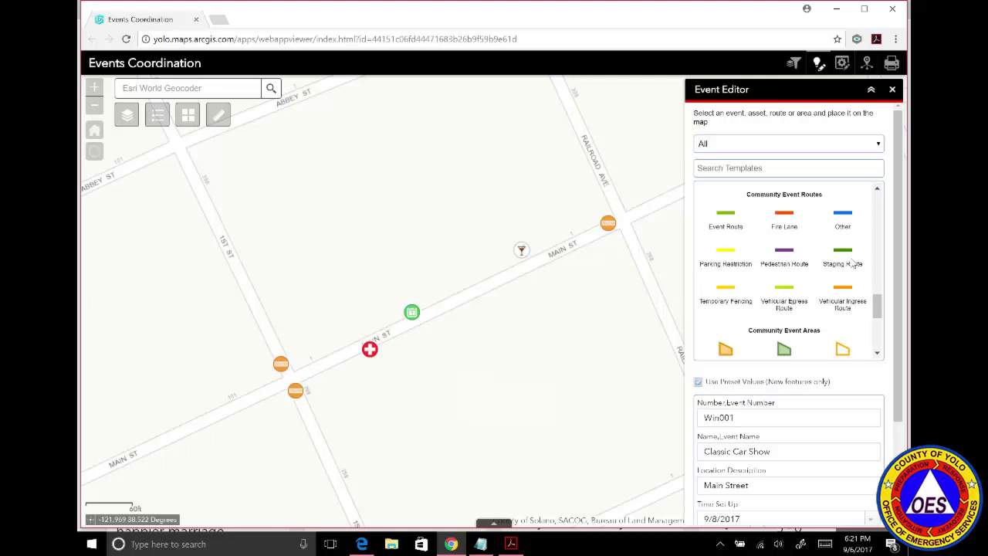
click(731, 218)
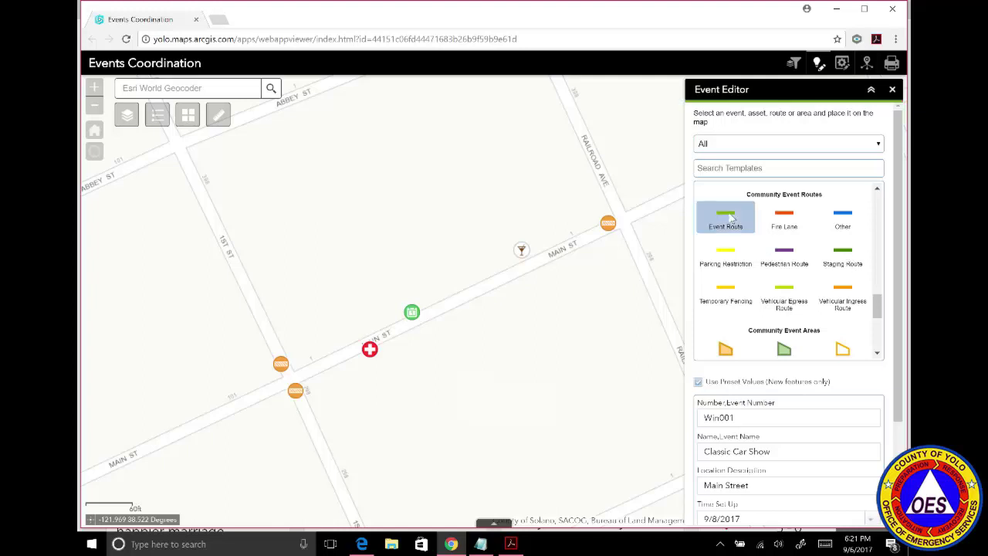
click(620, 226)
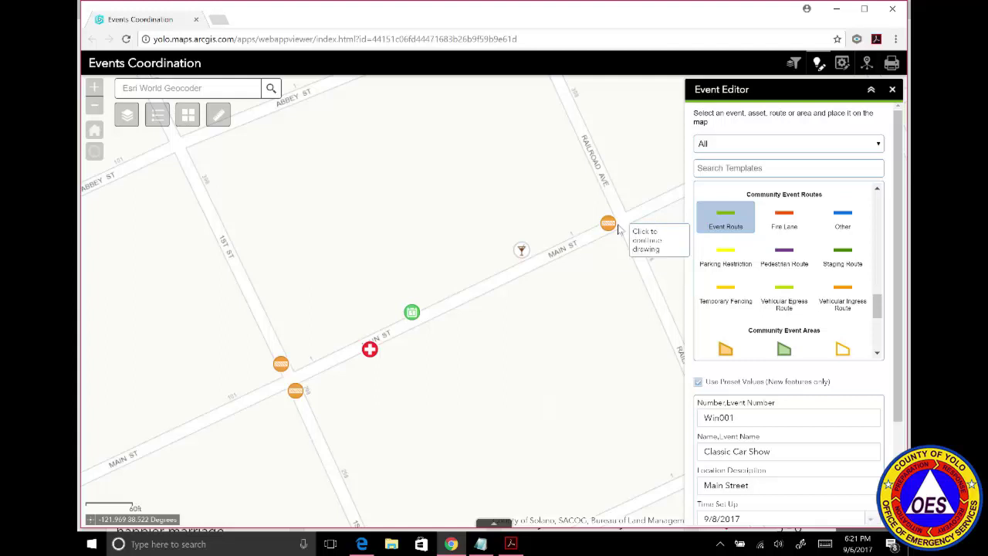
click(296, 379)
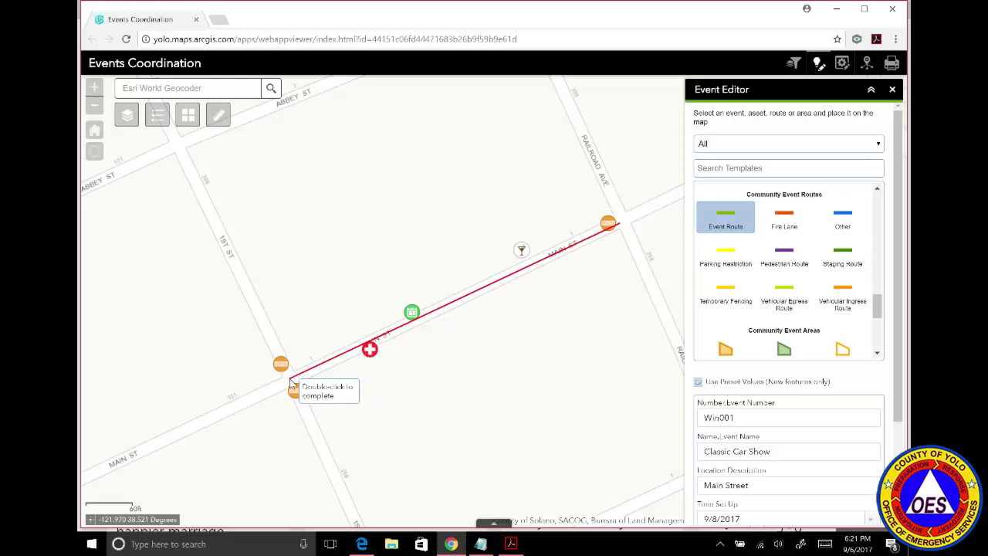
double_click(289, 378)
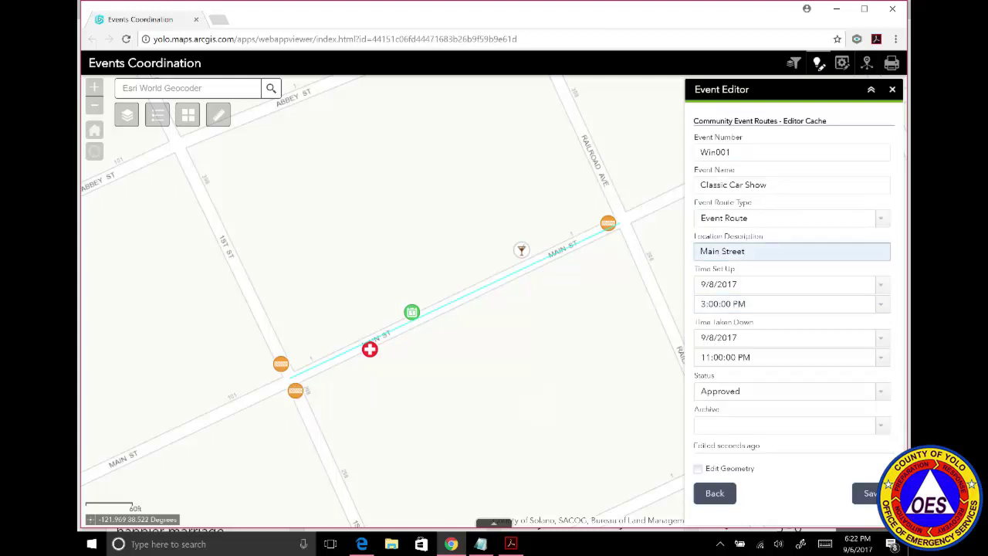
Change the route's location description to 'Kids Parade' and save it.
click(770, 252)
key(BackSpace)
key(BackSpace)
key(BackSpace)
key(BackSpace)
key(BackSpace)
key(BackSpace)
key(BackSpace)
key(BackSpace)
key(BackSpace)
key(BackSpace)
key(BackSpace)
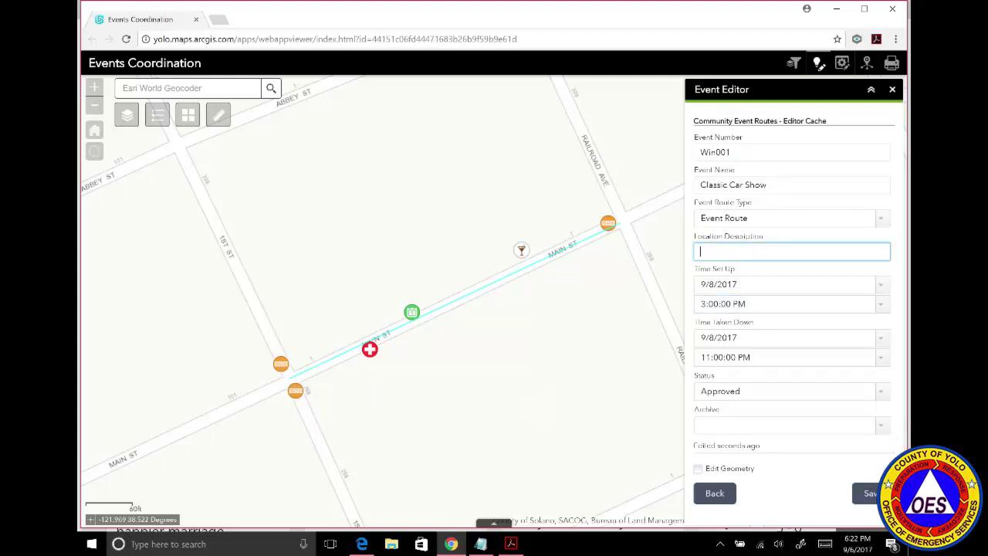
text(Kids Parade)
click(871, 494)
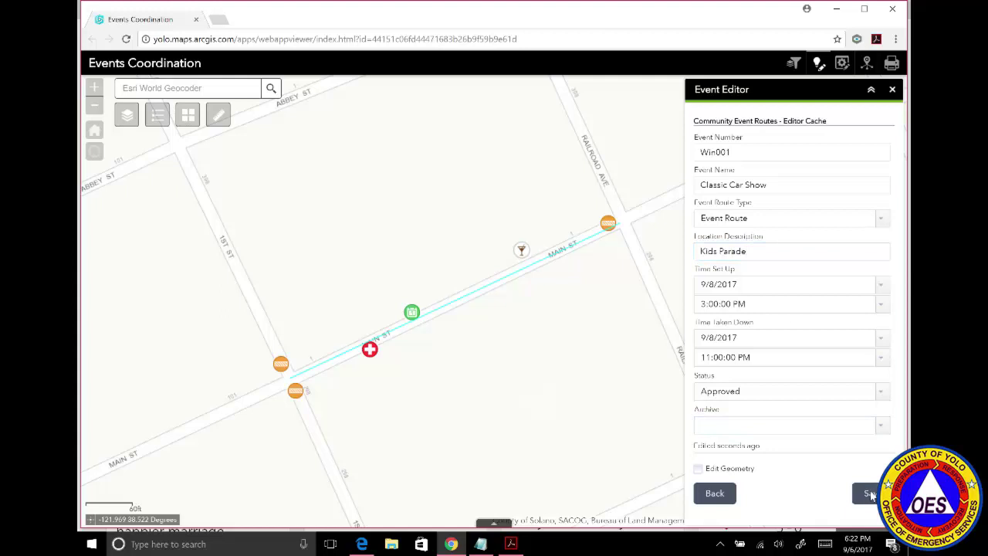
click(710, 498)
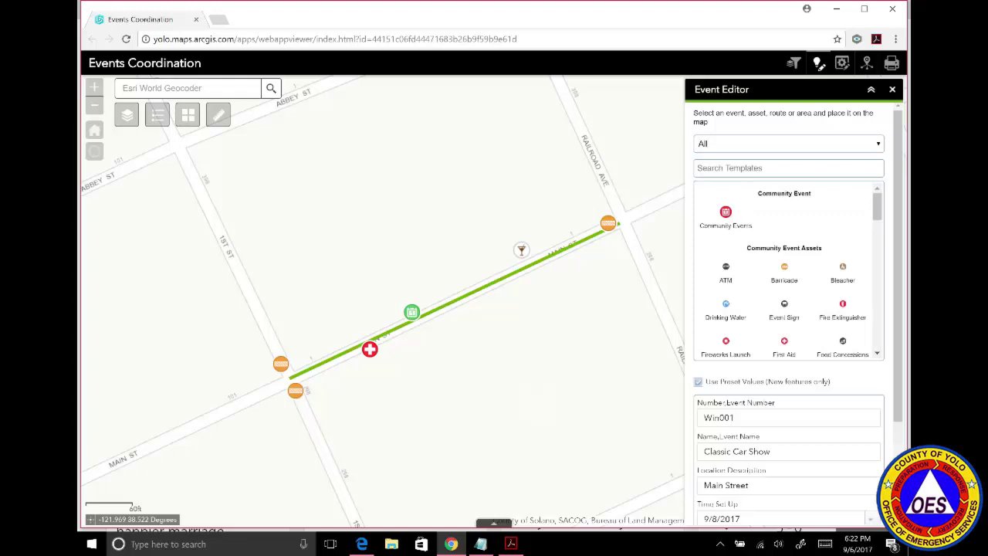
Draw a four-corner Bus Loading Zone area beside Railroad Ave.
scroll(878, 231, down, 2)
drag(878, 241, 878, 343)
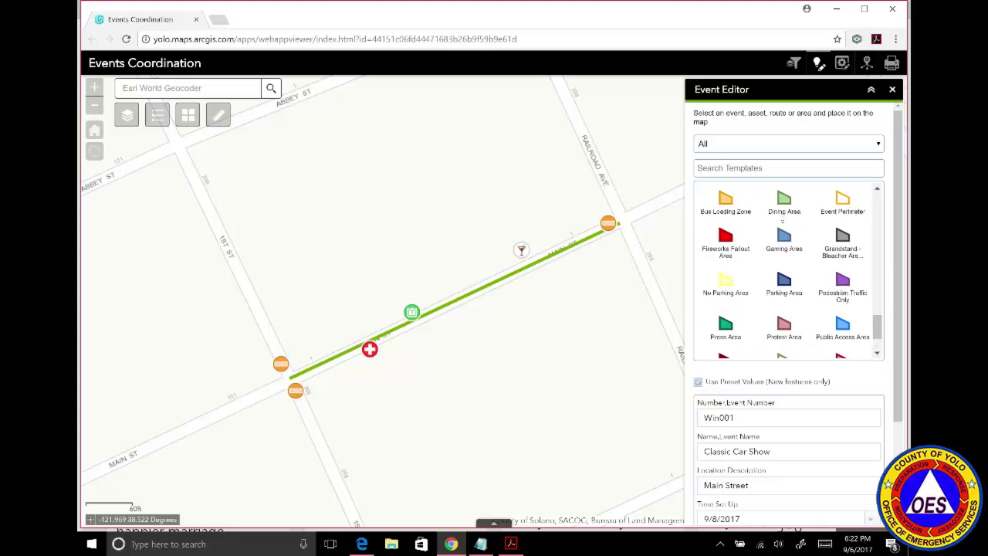
click(726, 202)
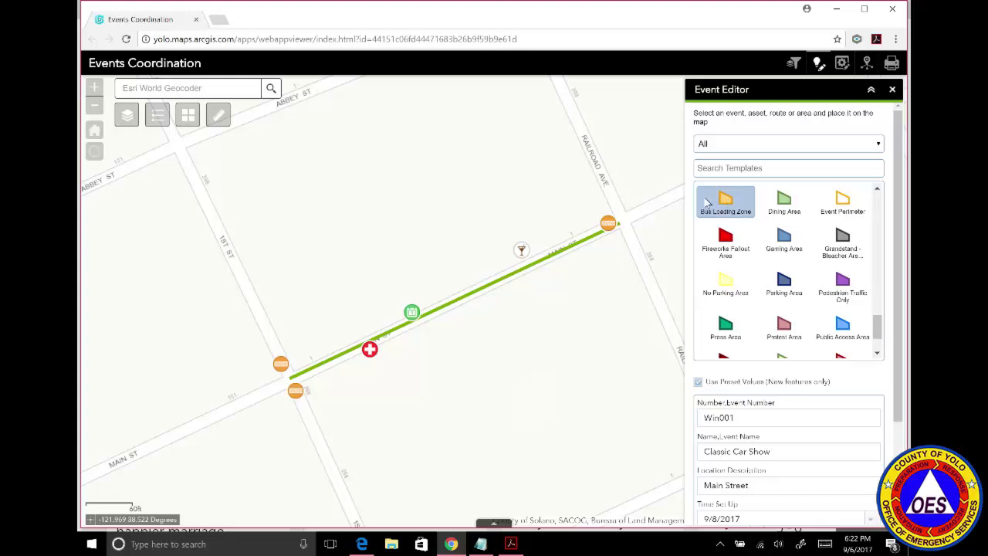
click(593, 142)
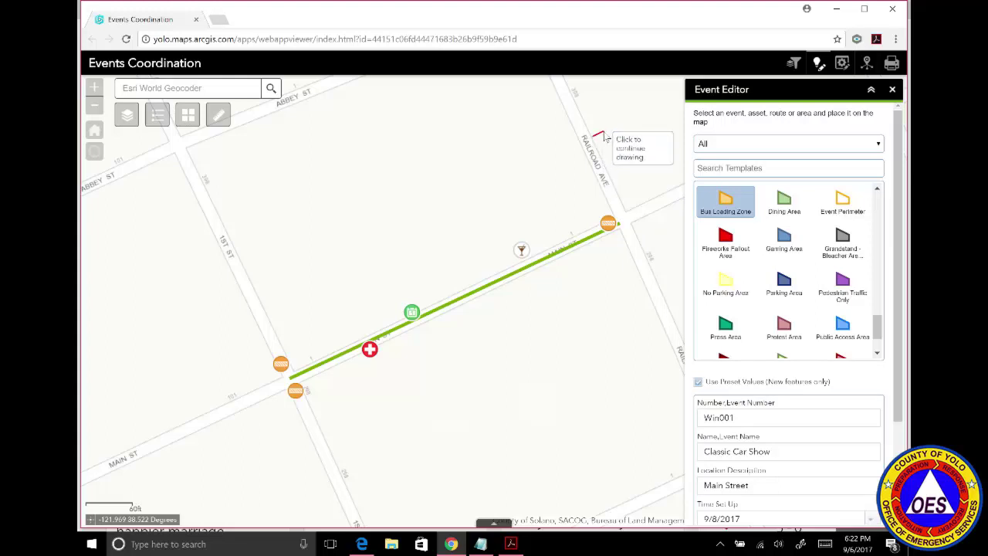
click(603, 132)
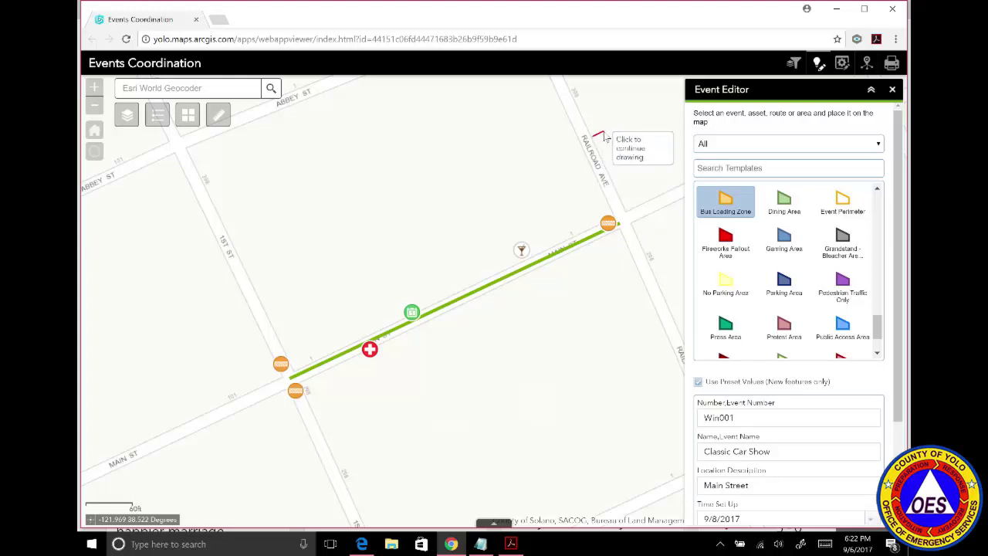
click(638, 207)
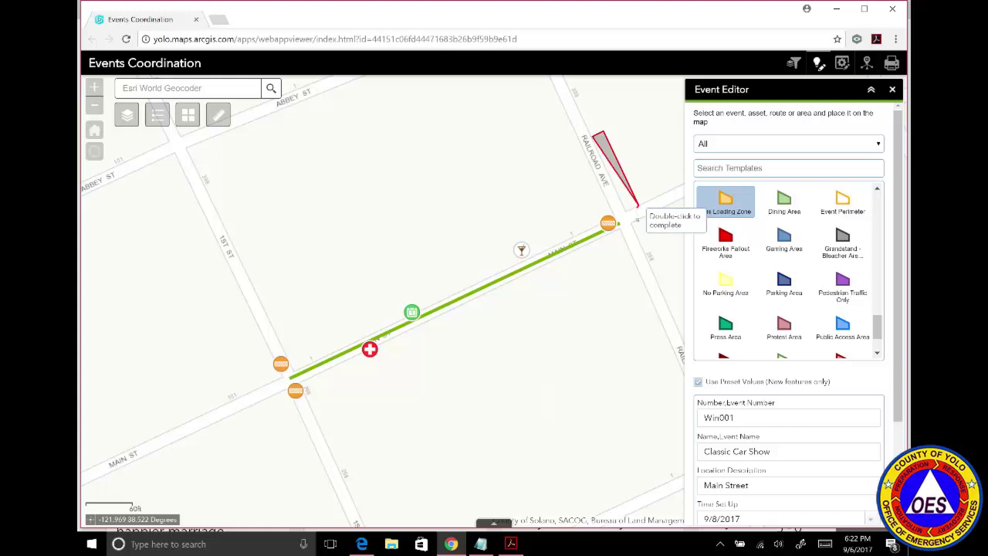
click(627, 215)
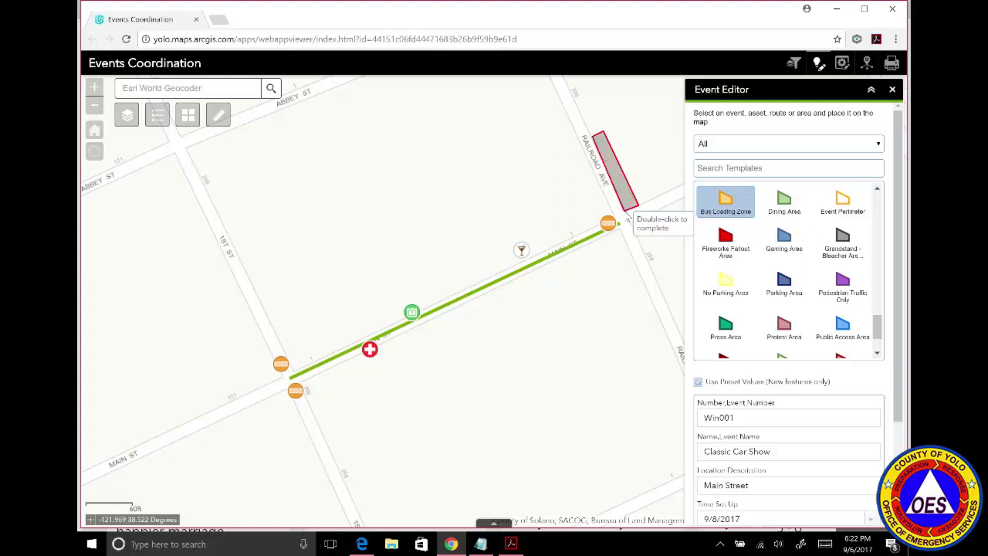
double_click(627, 218)
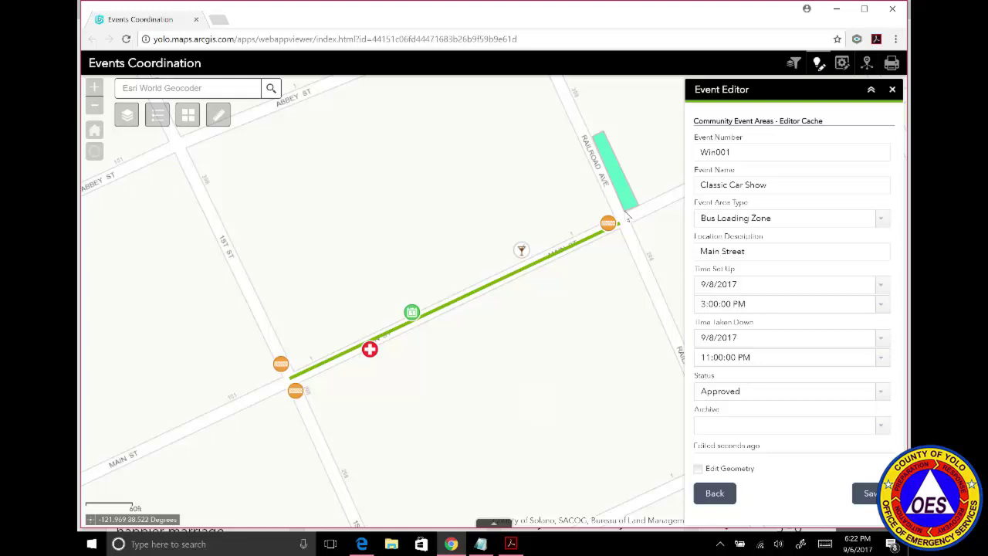
Set the loading zone's location description to 'Handicap Accessible' and save it.
click(745, 251)
key(BackSpace)
key(BackSpace)
key(BackSpace)
key(BackSpace)
key(BackSpace)
key(BackSpace)
key(BackSpace)
key(BackSpace)
key(BackSpace)
key(BackSpace)
key(BackSpace)
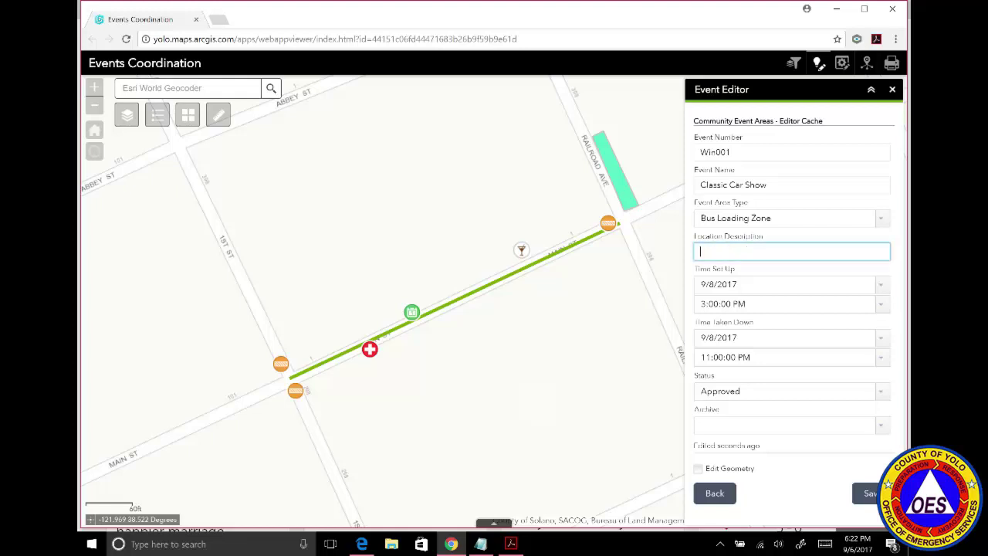
text(Handicap Accessible)
click(864, 495)
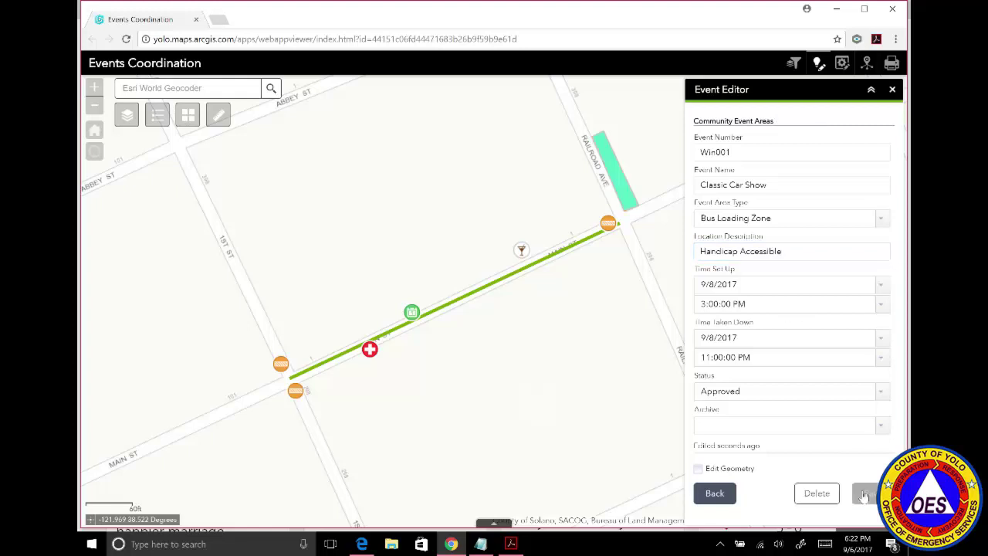
Return to the templates and pan the map east along Main Street.
click(715, 493)
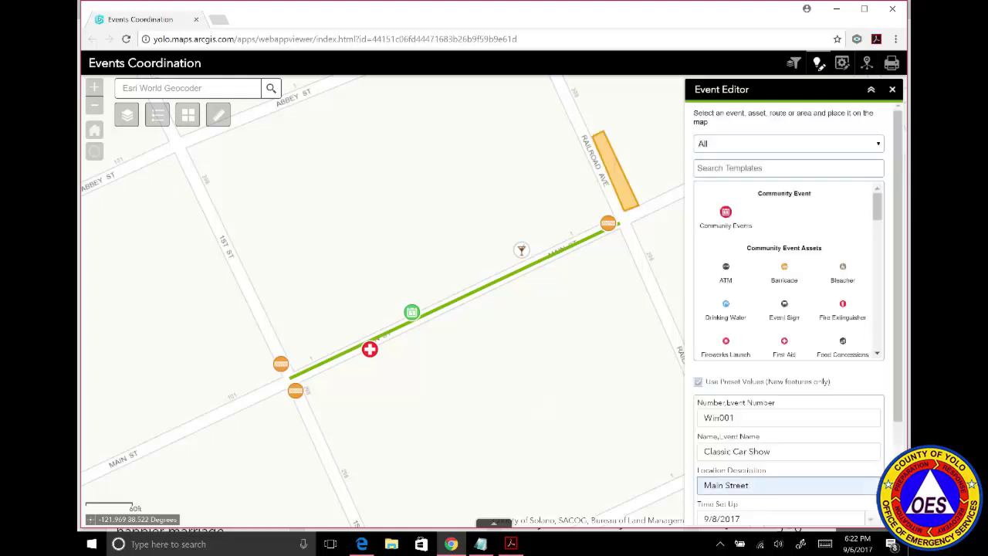
drag(628, 379, 529, 401)
drag(624, 309, 468, 330)
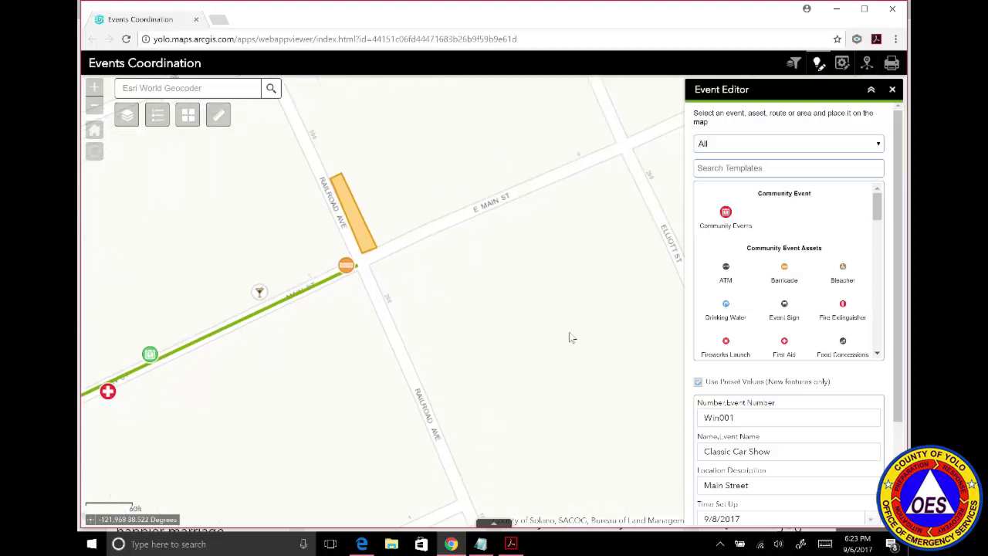
drag(571, 335, 481, 280)
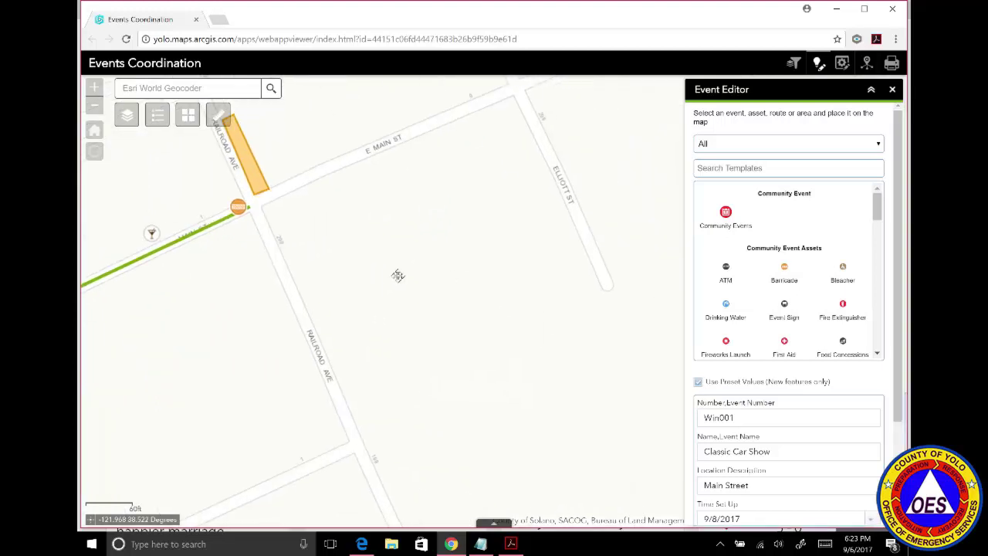
Switch the basemap to Imagery and bring the parking lots into view.
click(189, 114)
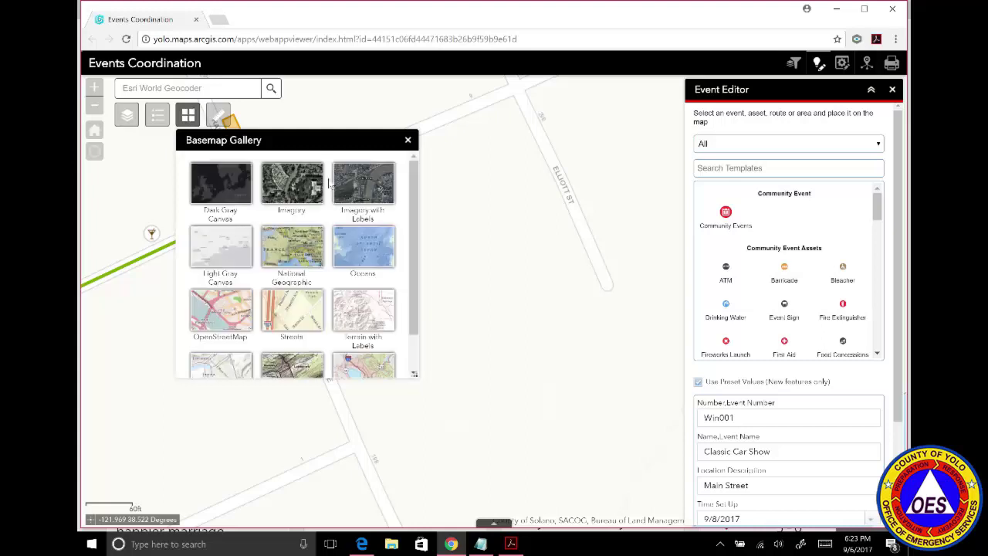
click(302, 191)
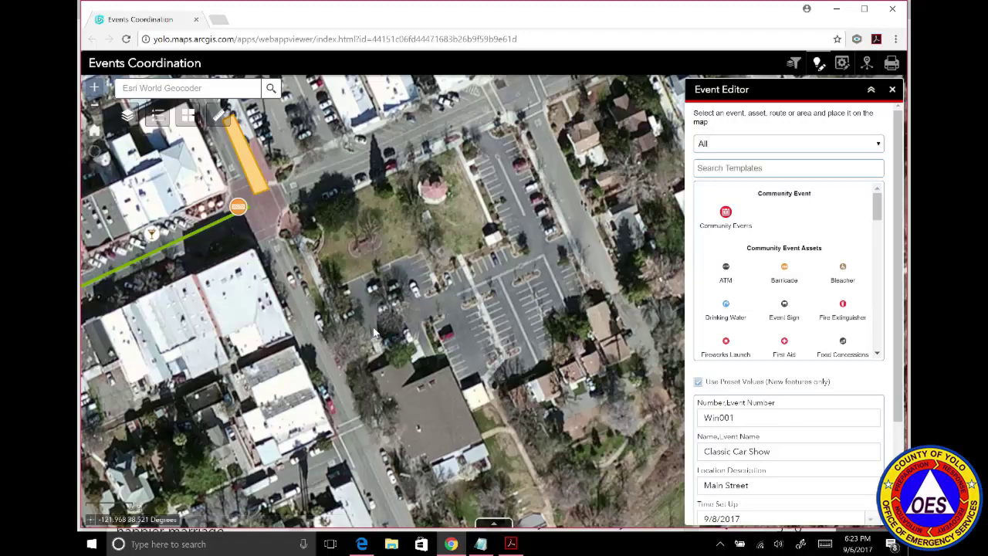
drag(373, 326, 286, 311)
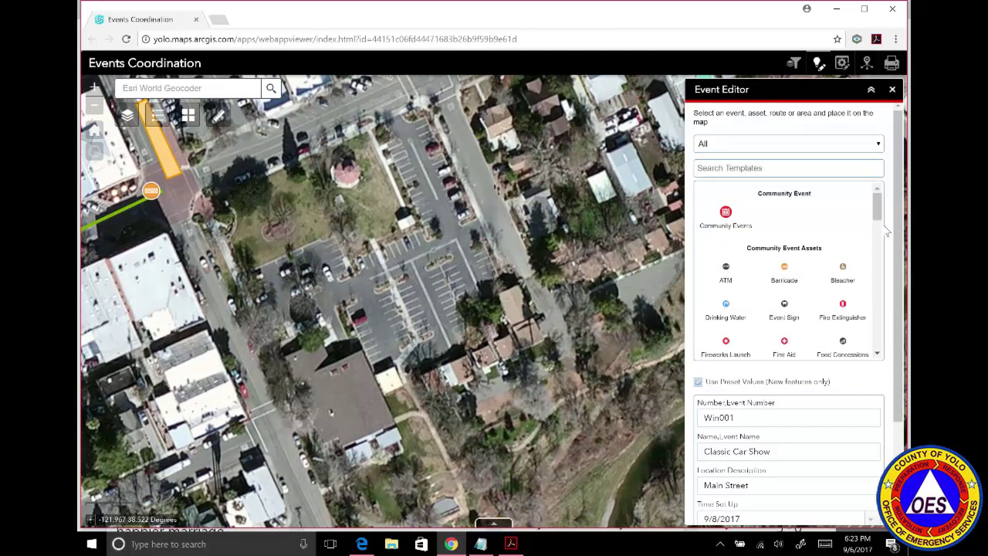
drag(877, 213, 881, 325)
scroll(878, 326, down, 3)
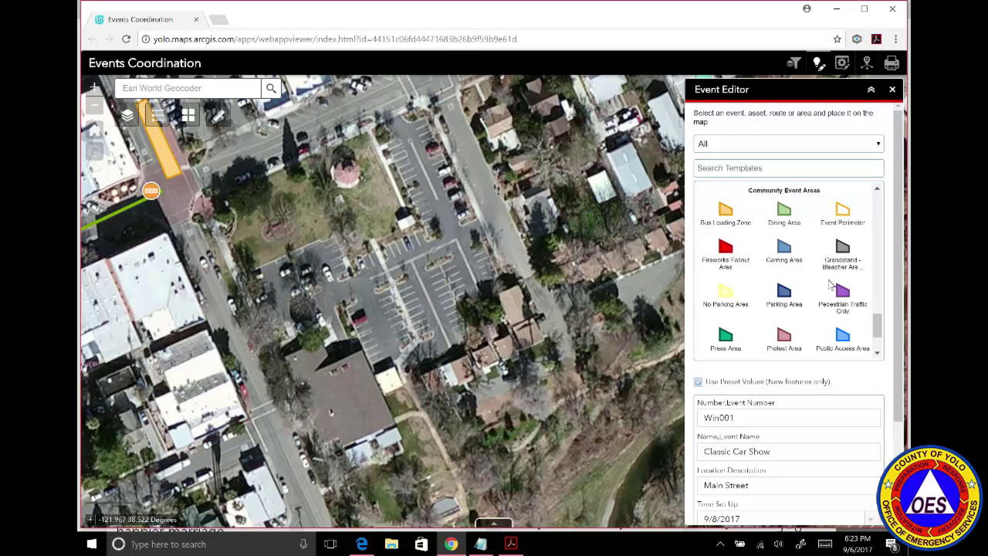
Draw a Parking Area polygon outlining the downtown park lots.
click(784, 296)
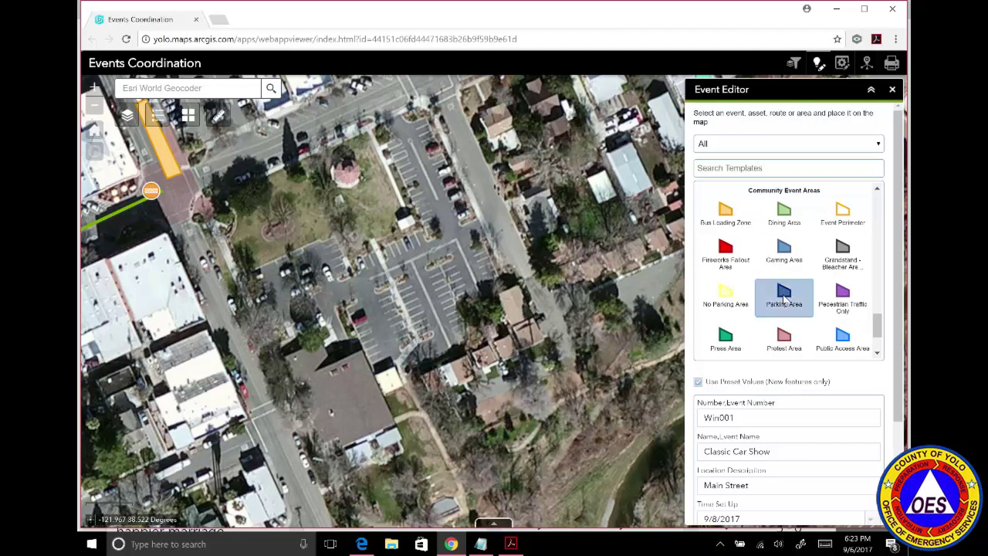
click(385, 391)
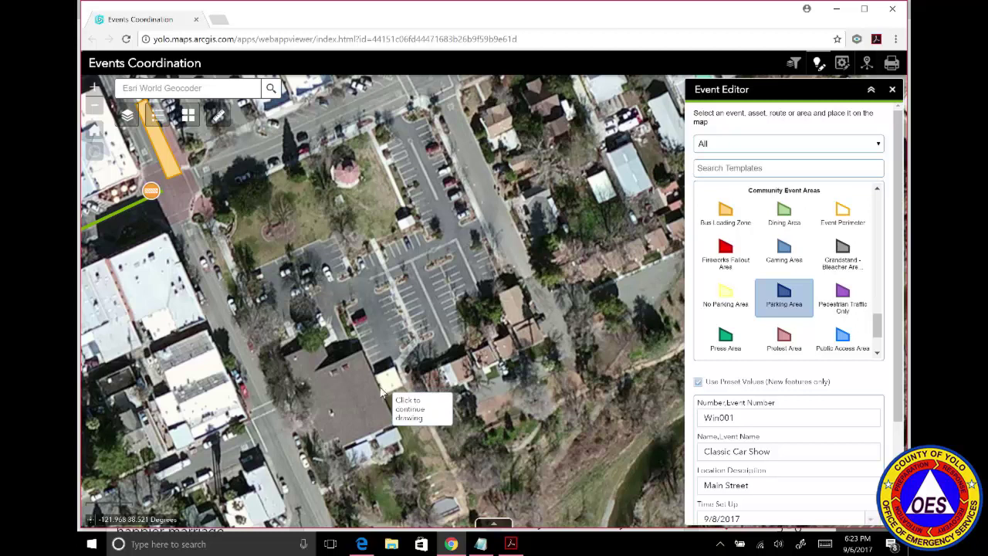
click(364, 351)
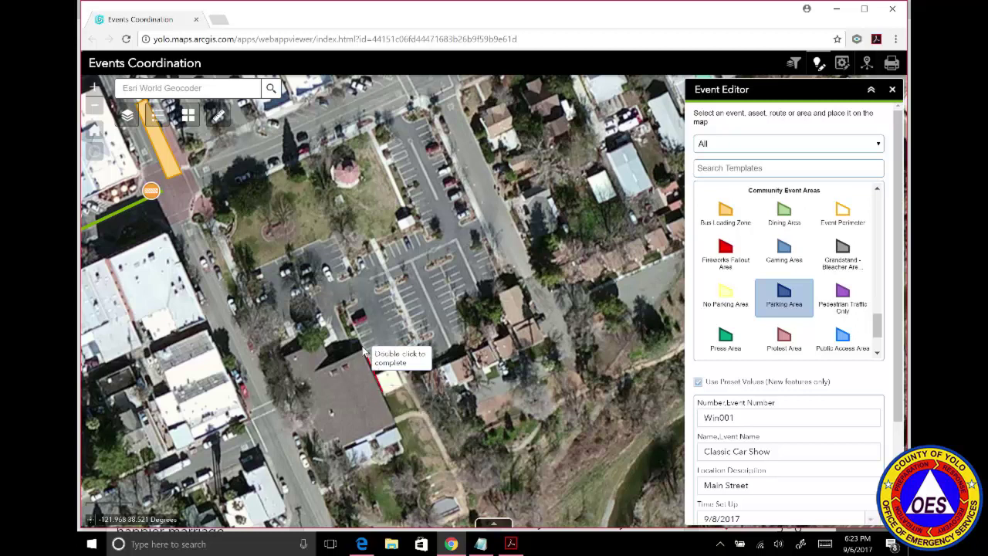
click(290, 383)
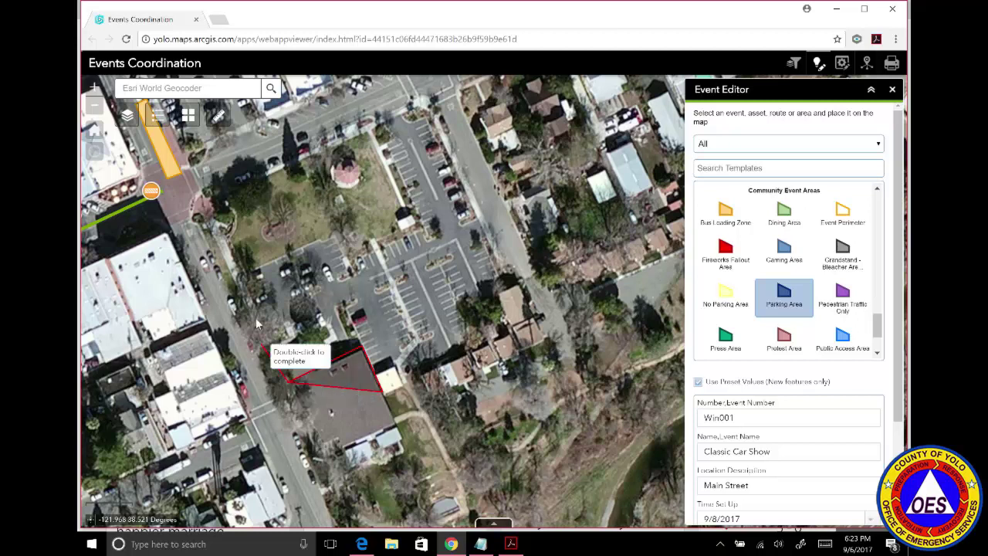
click(244, 272)
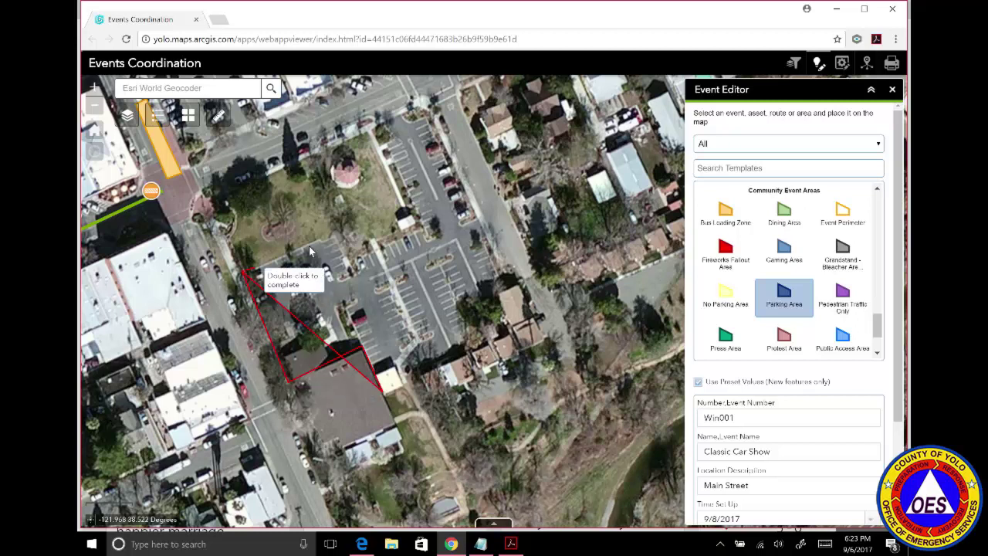
click(334, 239)
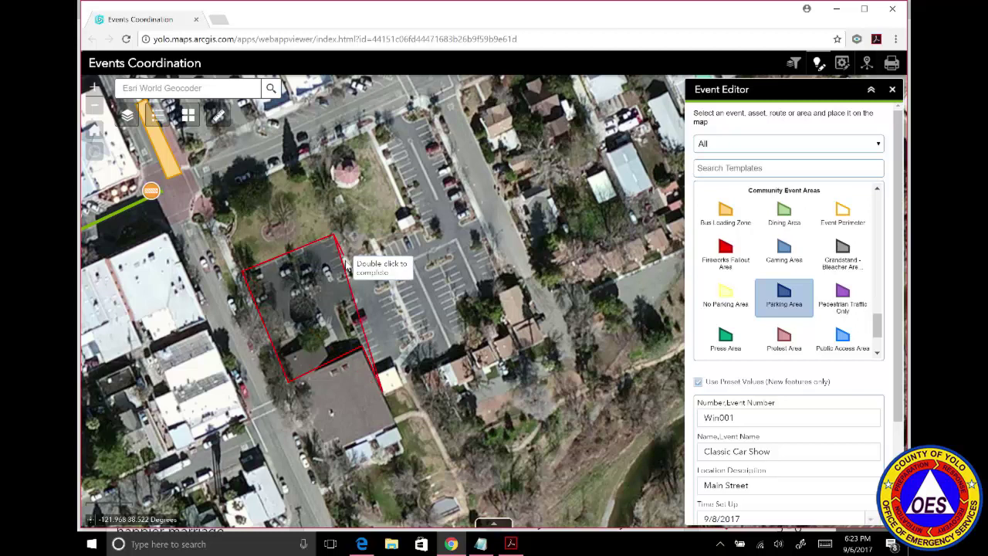
click(418, 230)
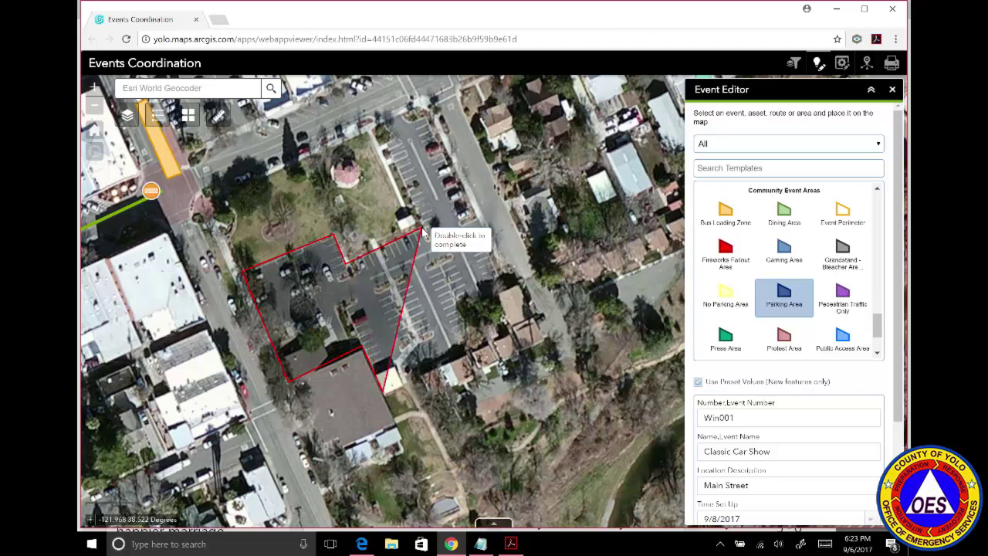
click(374, 125)
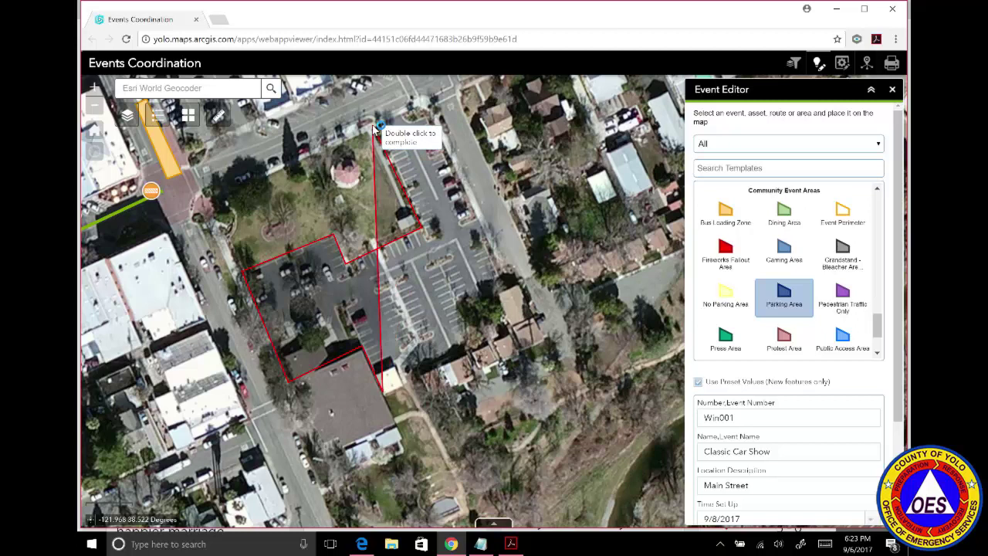
click(422, 106)
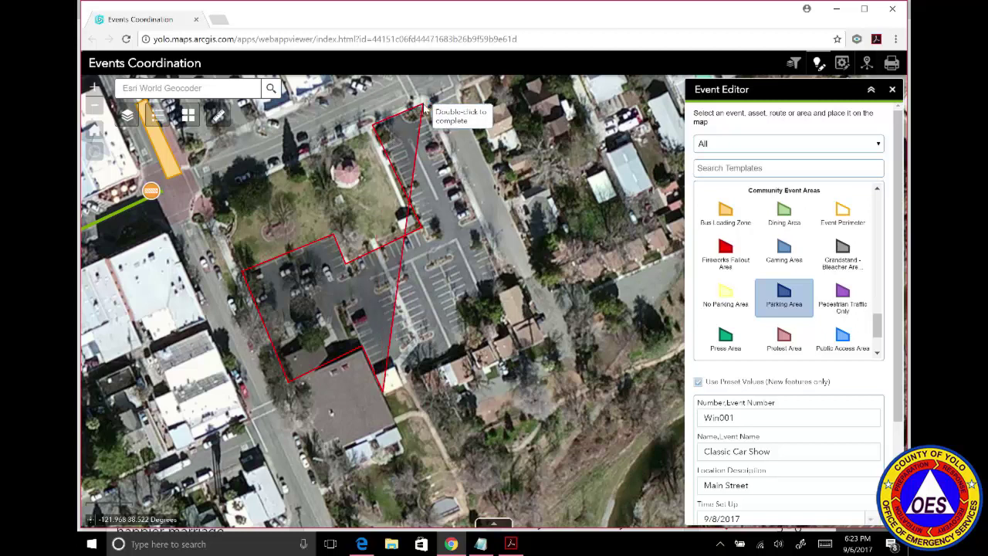
click(501, 281)
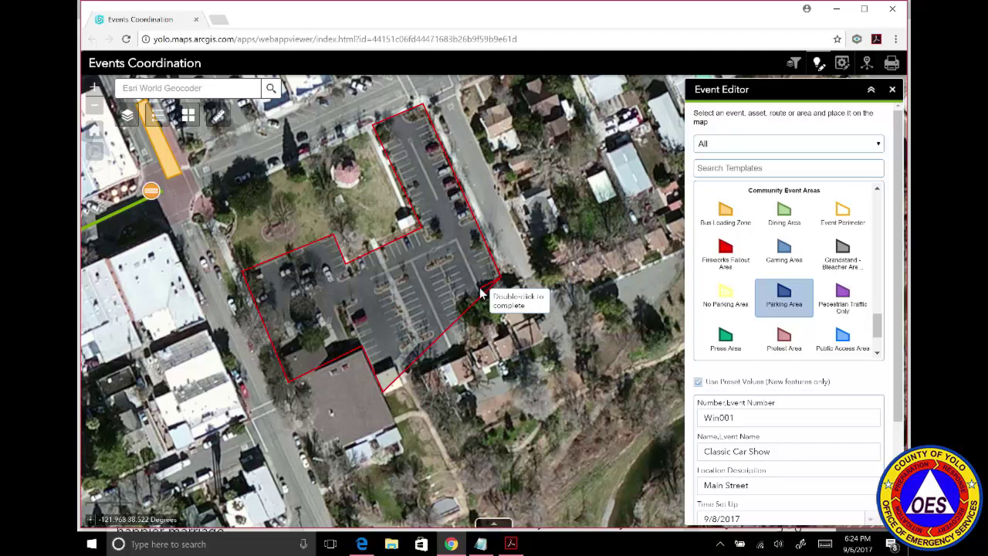
click(481, 291)
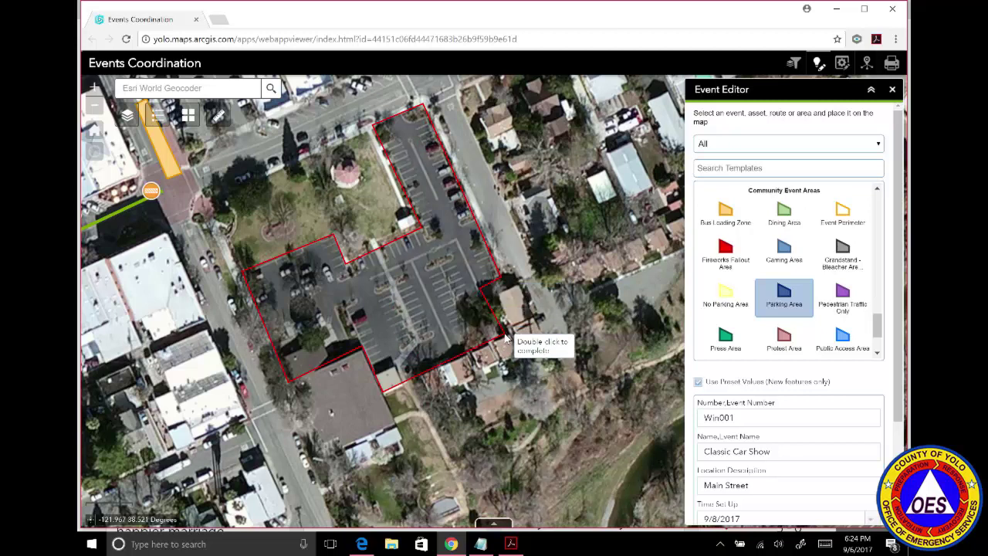
double_click(505, 337)
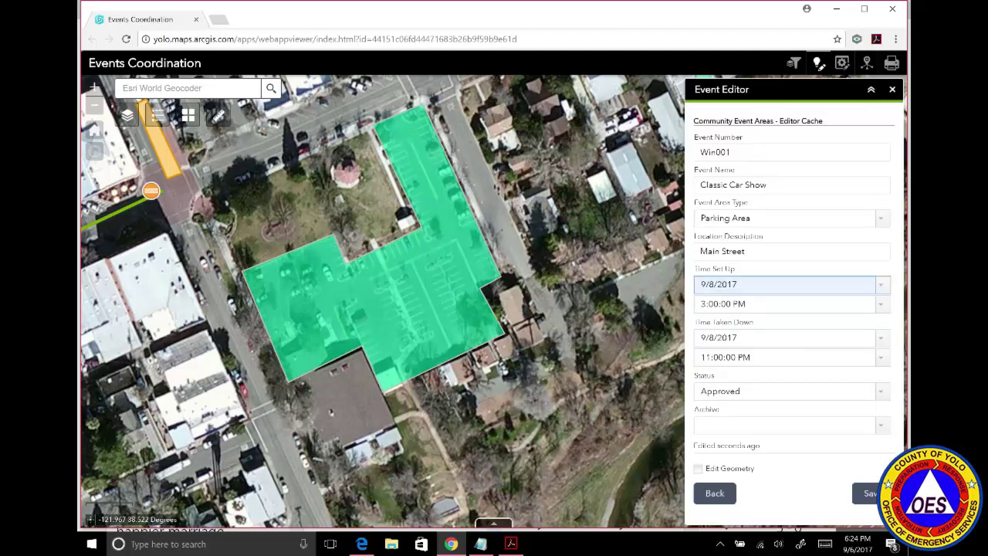
Set the parking area's description to 'Public Parking - $3.00' and save it.
click(786, 251)
key(BackSpace)
key(BackSpace)
key(BackSpace)
key(BackSpace)
key(BackSpace)
key(BackSpace)
key(BackSpace)
key(BackSpace)
key(BackSpace)
key(BackSpace)
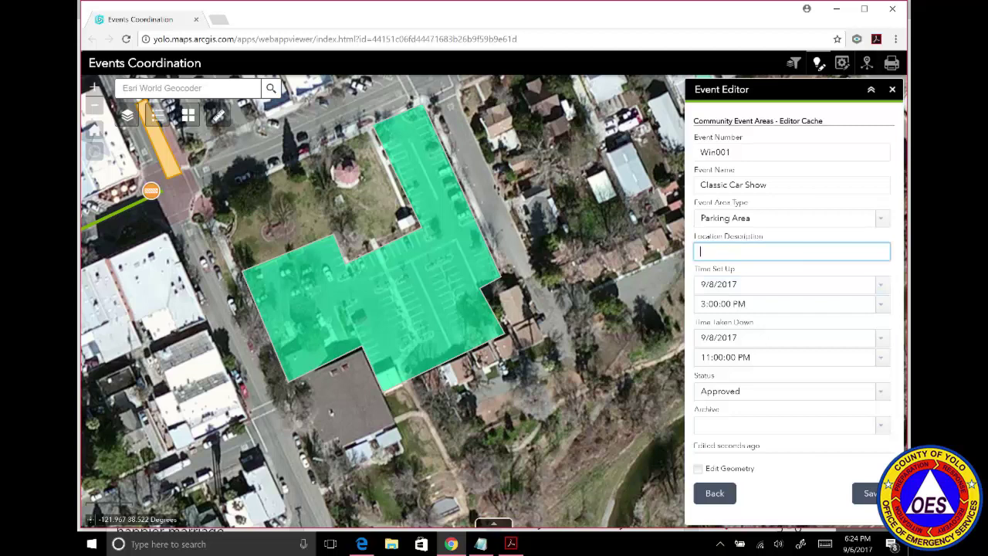
text(Public Parking - $3.00)
click(868, 494)
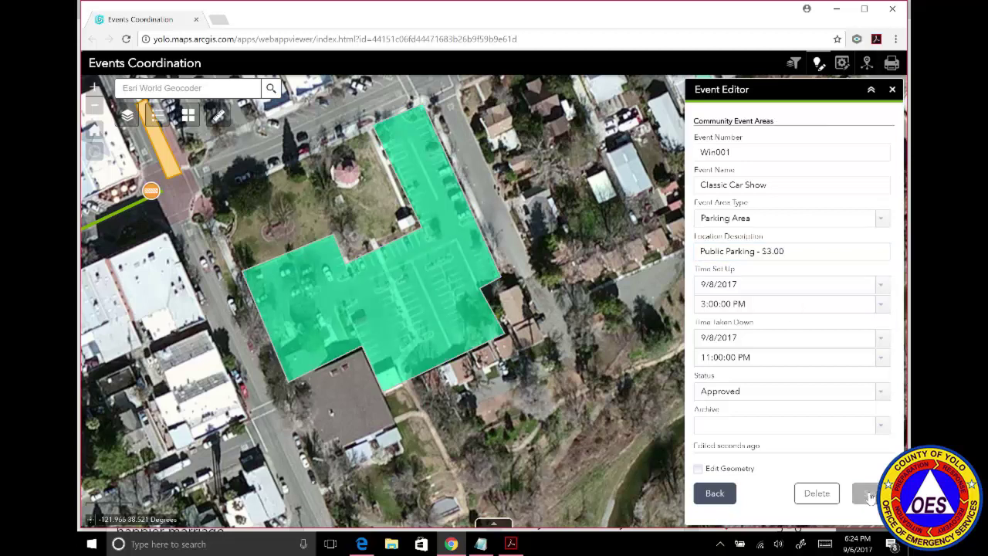
click(715, 493)
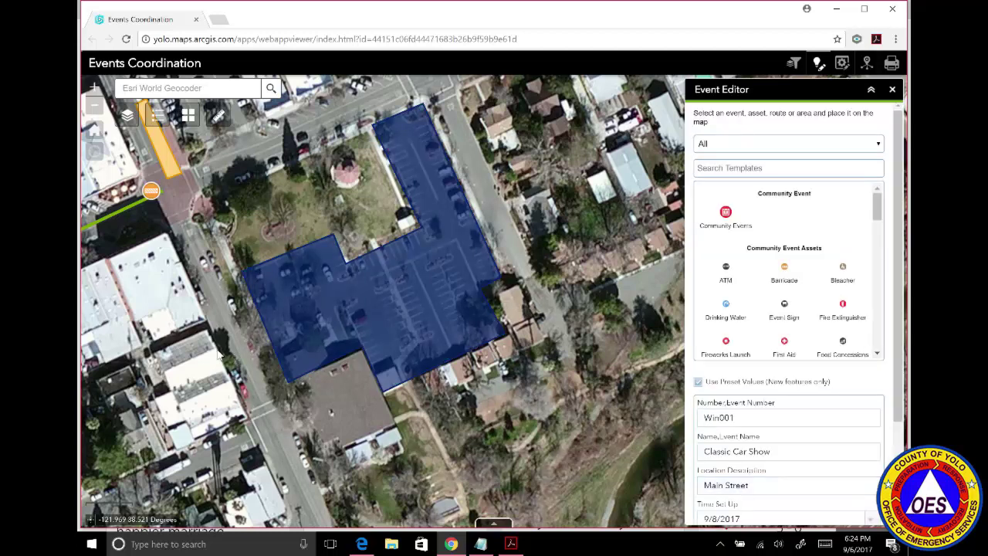
Pan the map west along Main Street to show the full Classic Car Show route and parking area.
drag(192, 385, 462, 332)
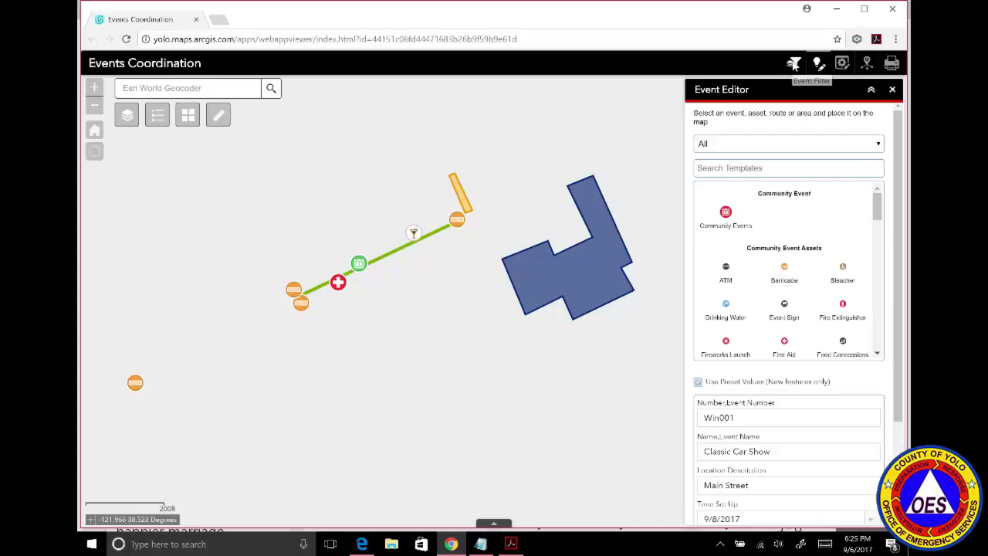
Filter the map to the 2017 UCD Picnic Day event using the Event Filter.
click(793, 64)
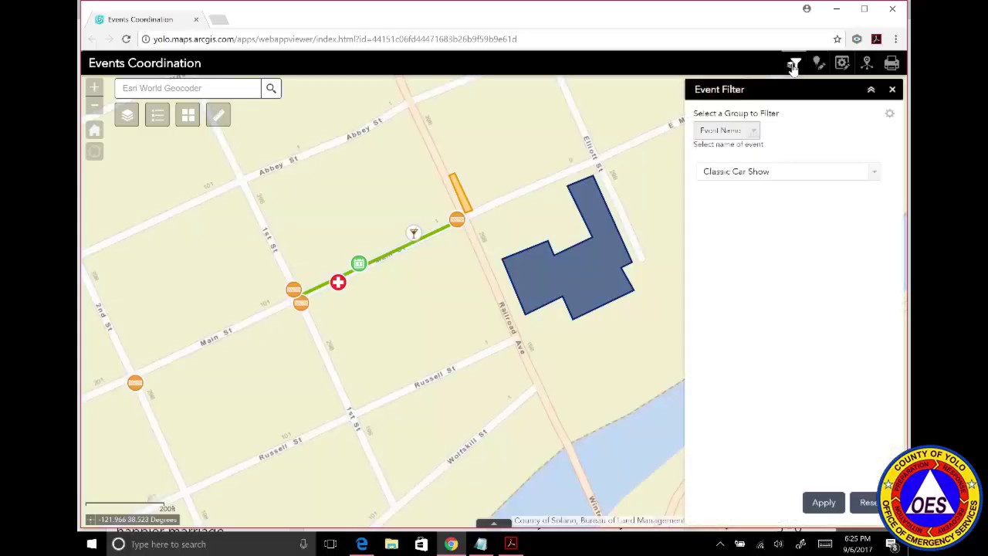
click(871, 176)
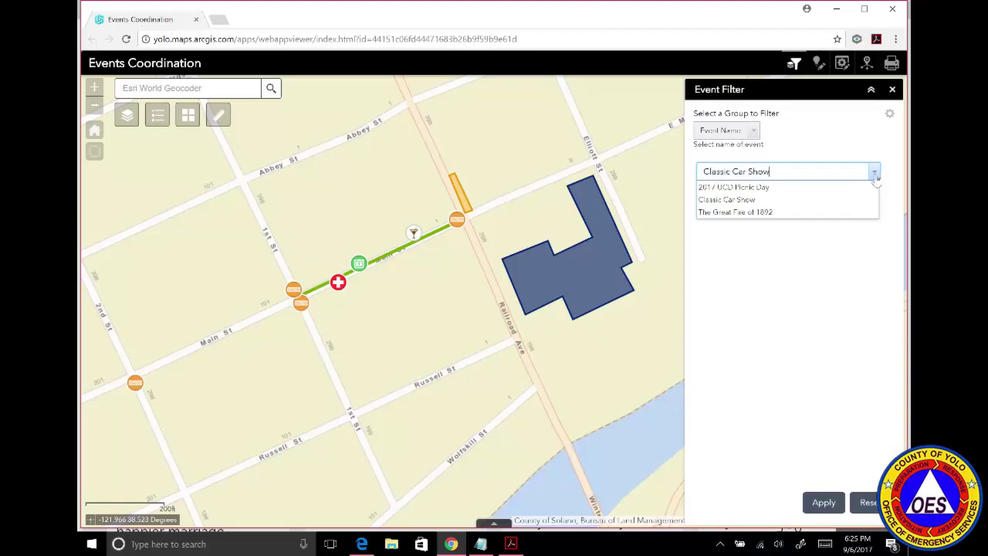
click(795, 188)
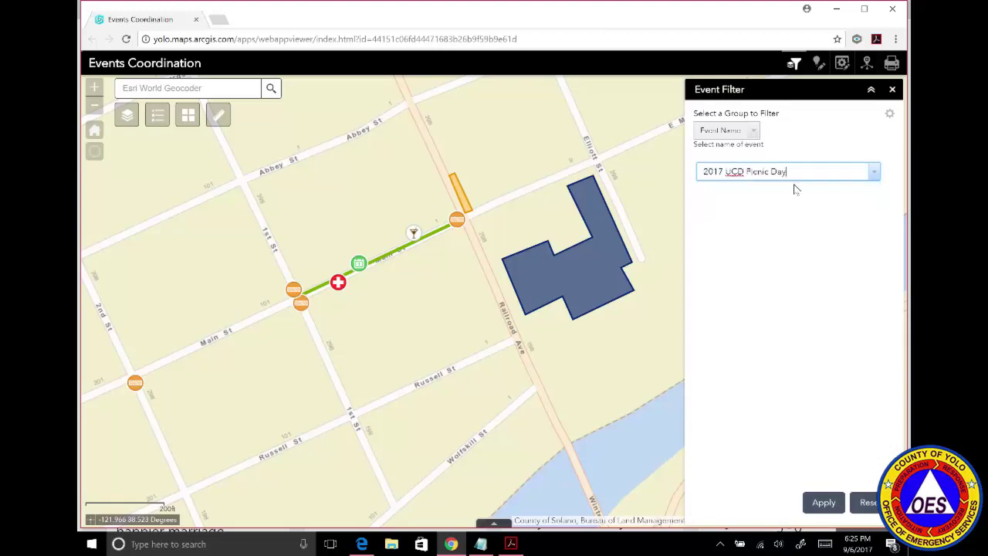
click(823, 502)
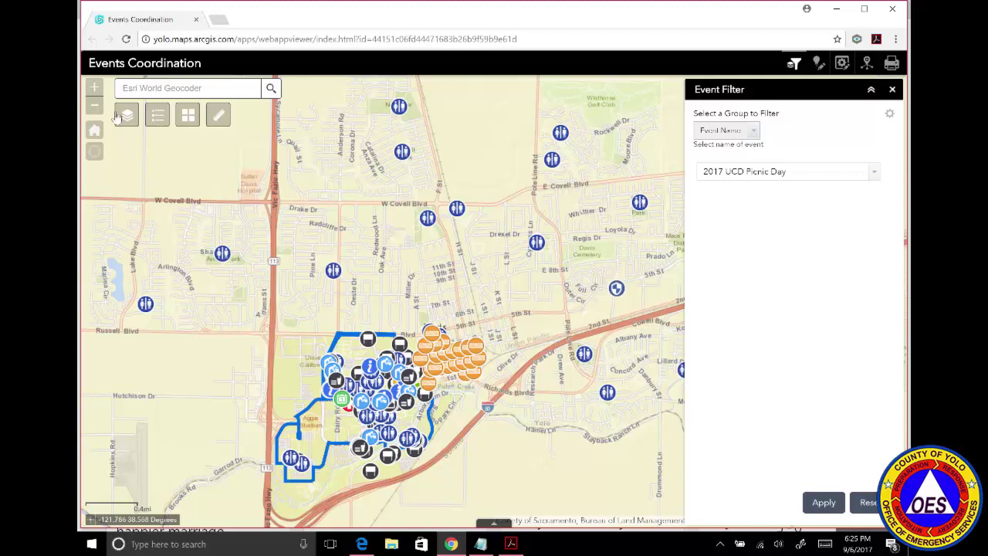
Zoom in on the UC Davis campus route and inspect the First Aid point's details.
click(94, 88)
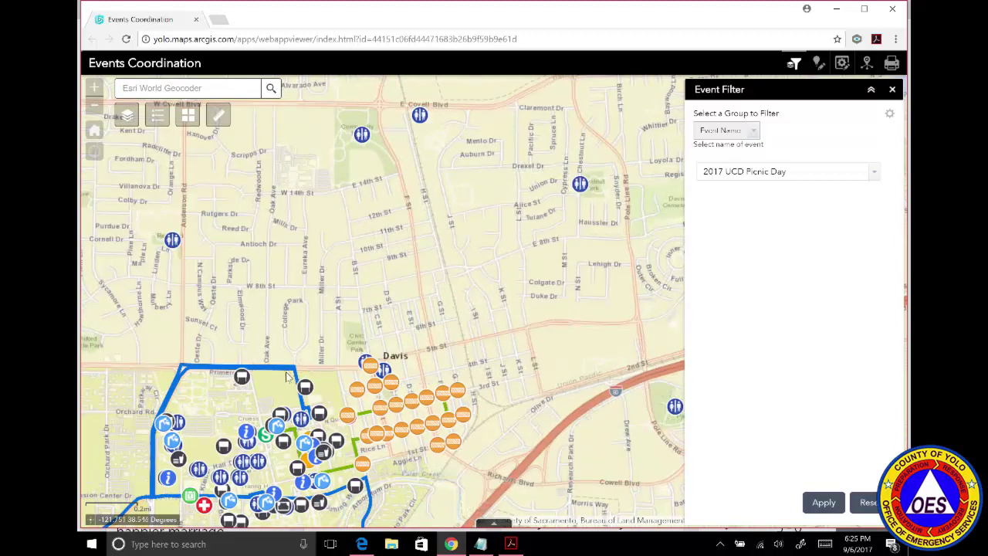
drag(287, 345, 364, 186)
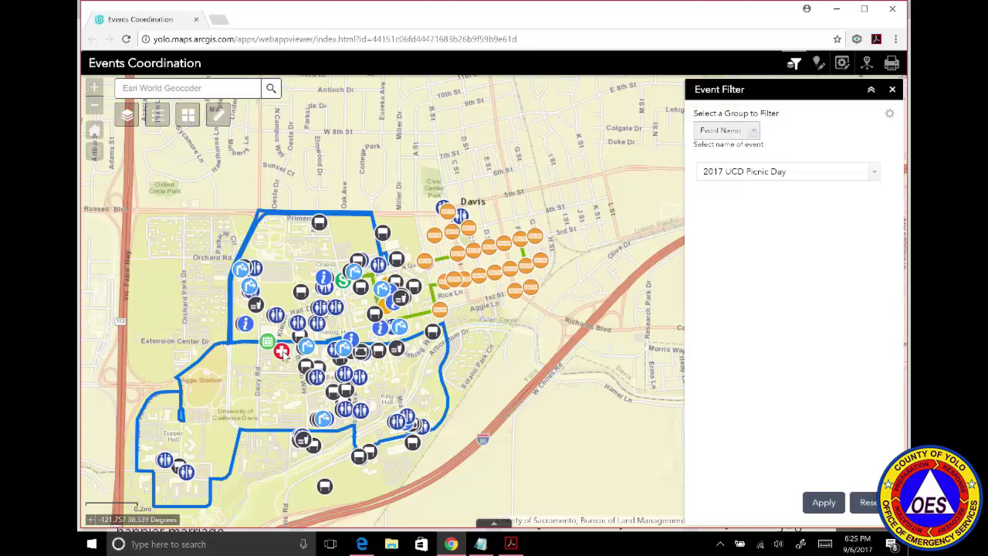
click(283, 353)
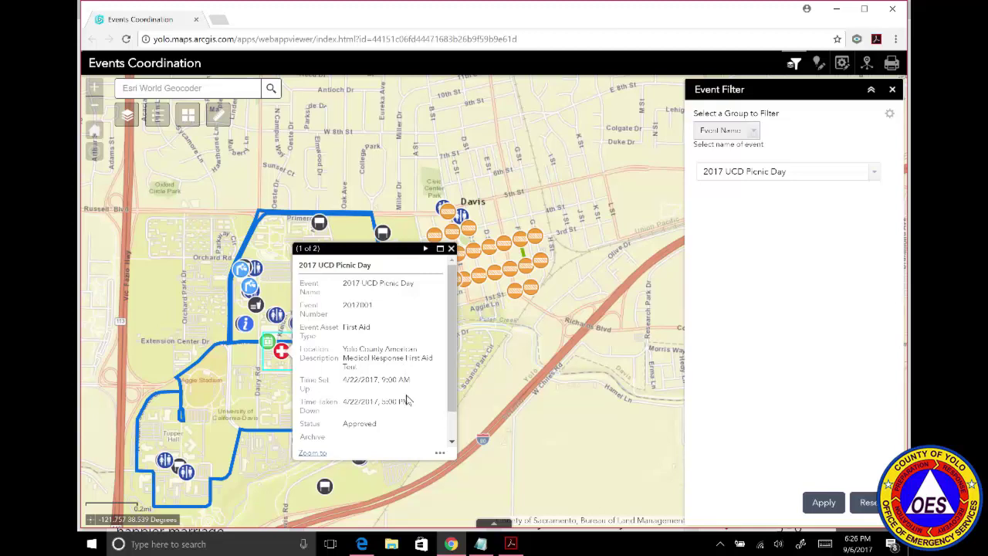
click(451, 249)
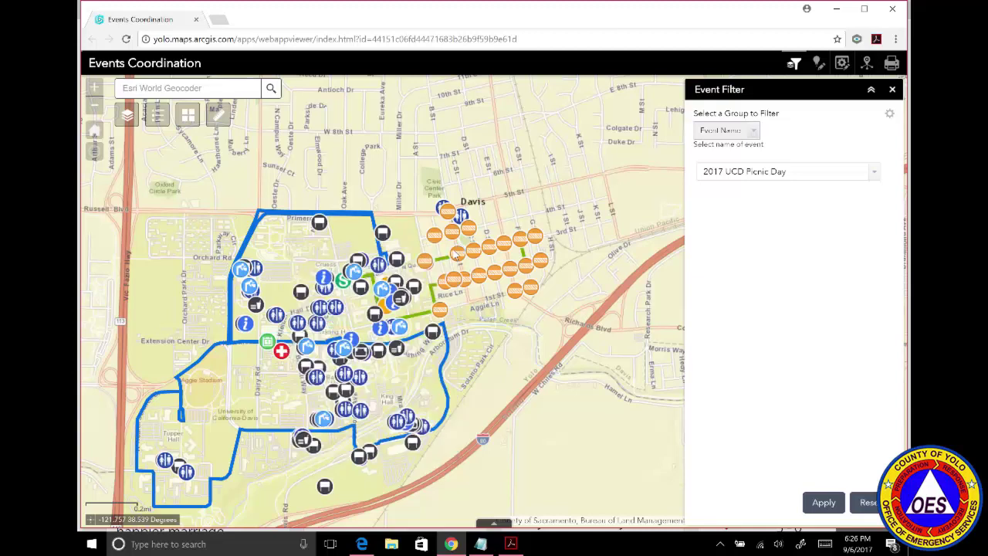